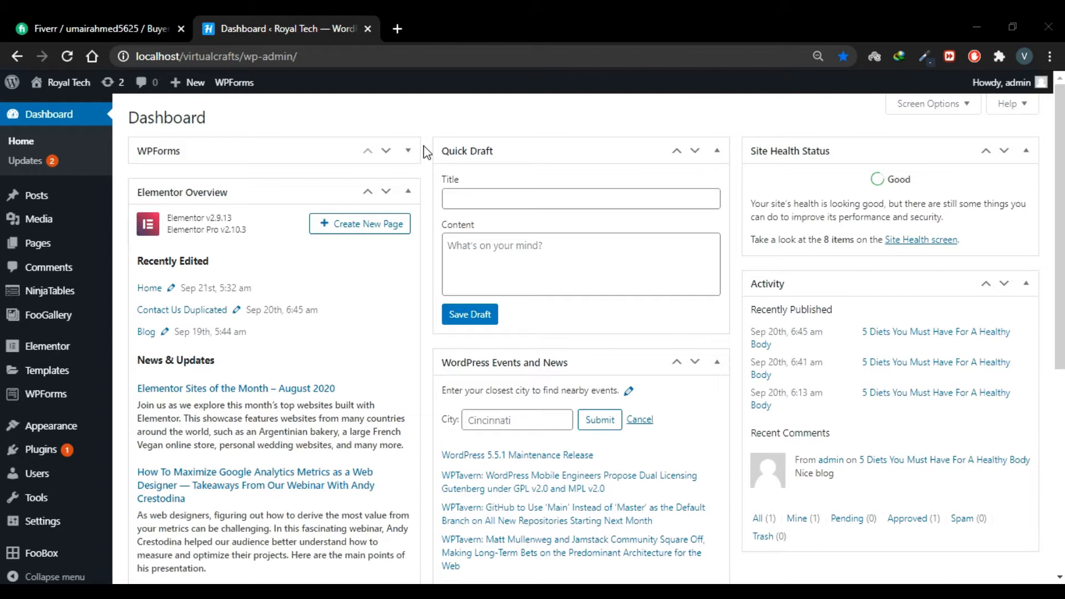
Step: Search the WordPress plugin directory for "popup maker" on the page for adding new plugins
mouse_move(36, 452)
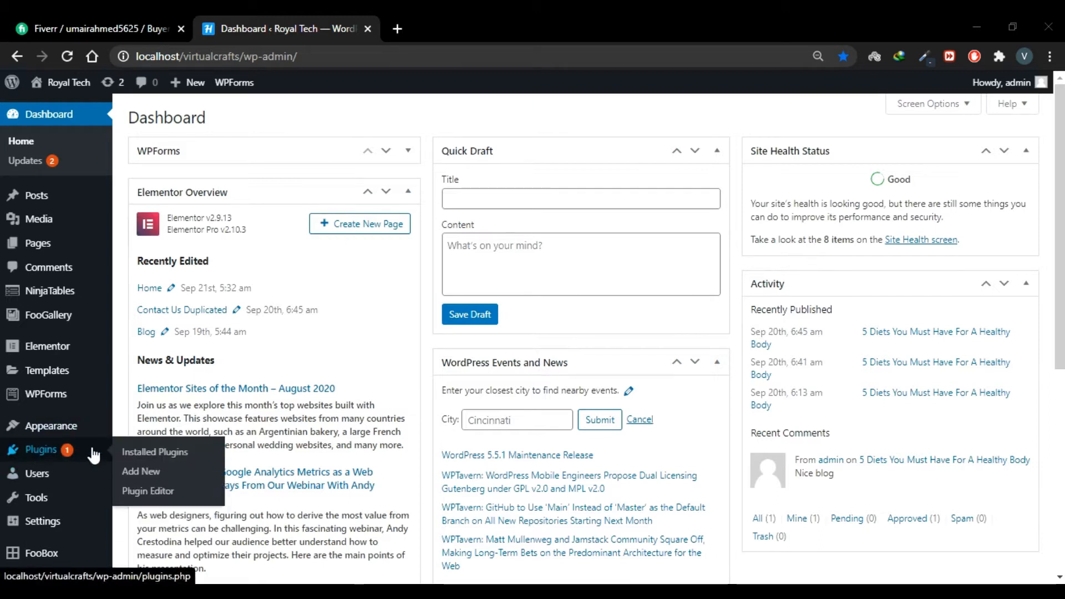
left_click(142, 478)
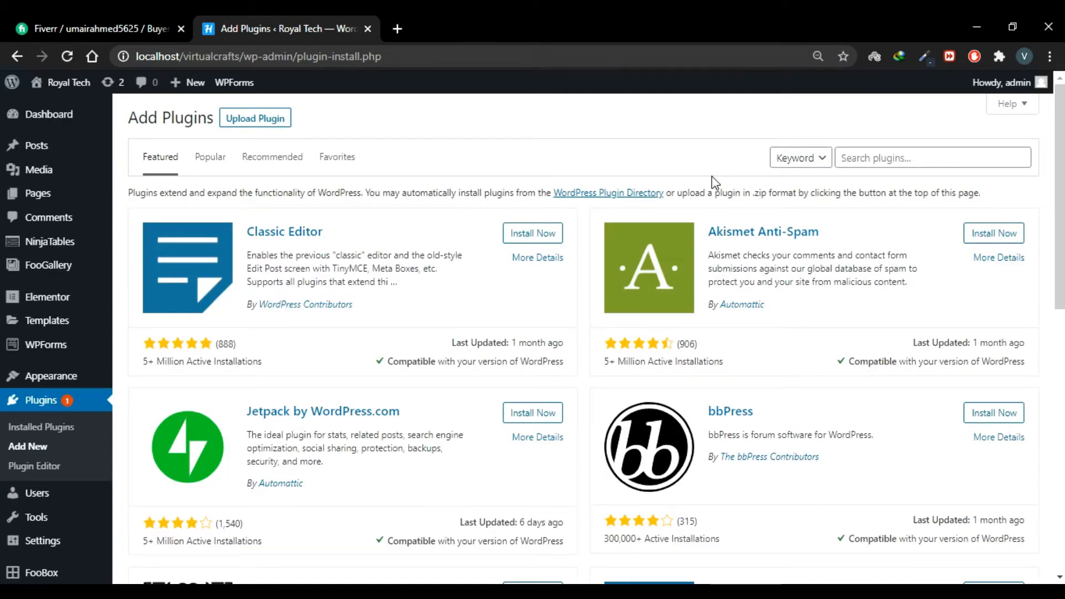
left_click(864, 161)
type("po")
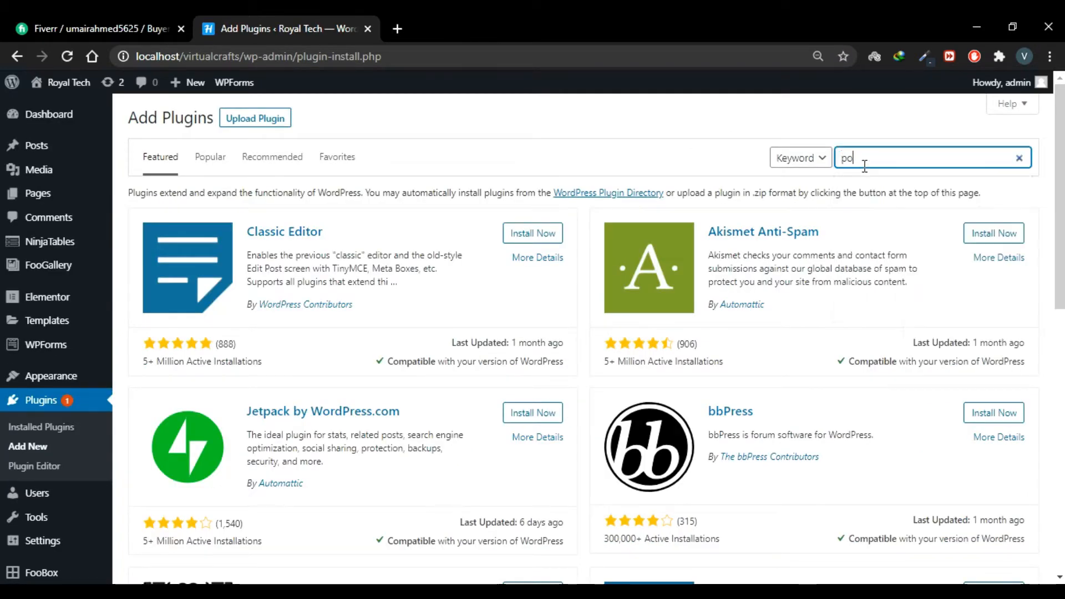
type("pup maker")
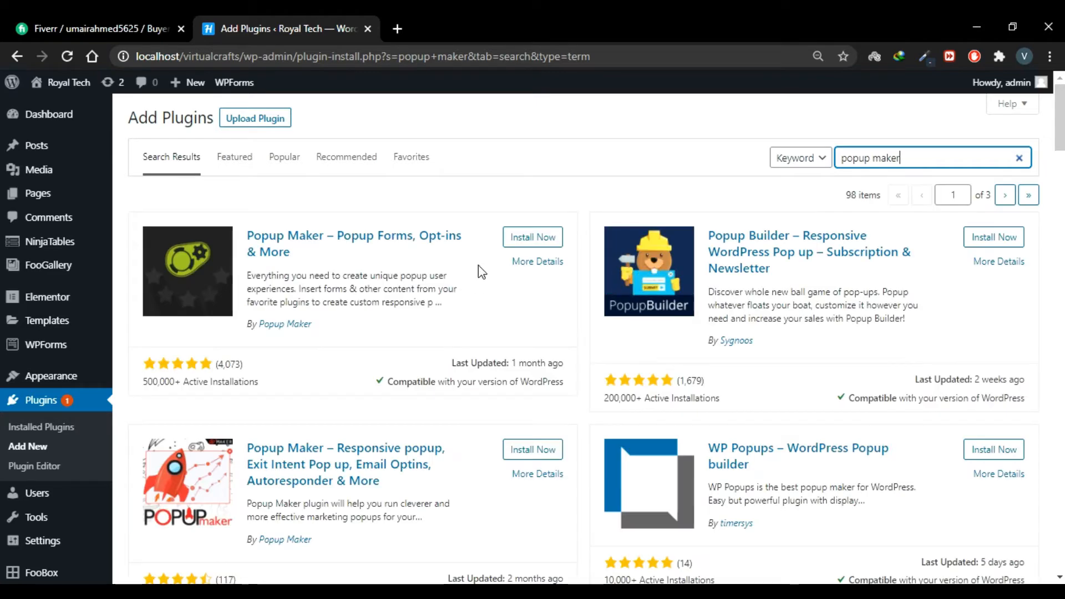
Step: Install and activate the "Popup Maker – Popup Forms, Opt-ins & More" plugin
left_click_drag(315, 326, 263, 327)
left_click(534, 238)
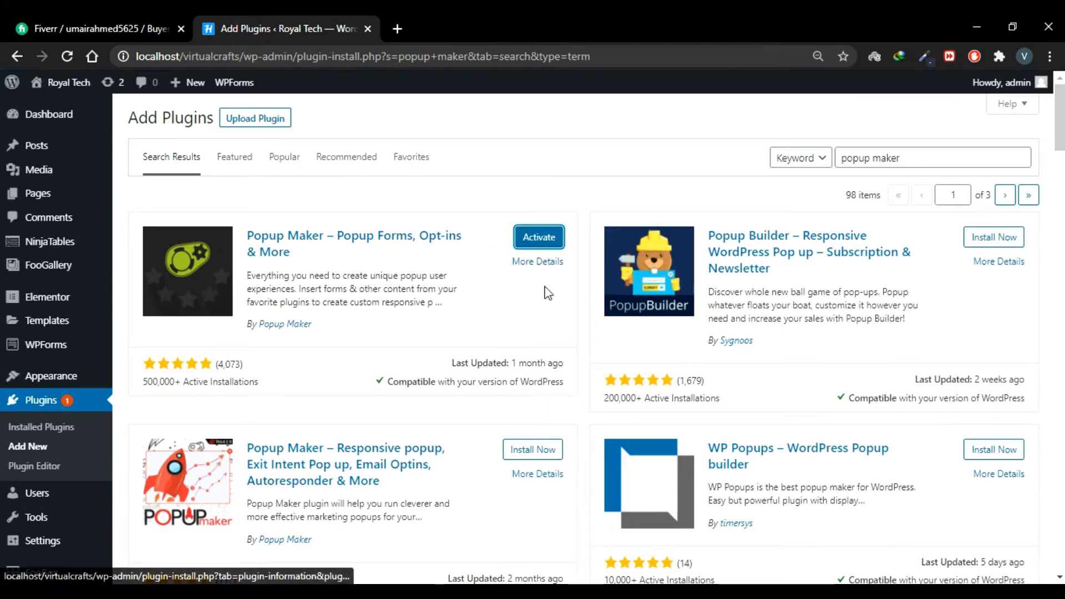
left_click(541, 247)
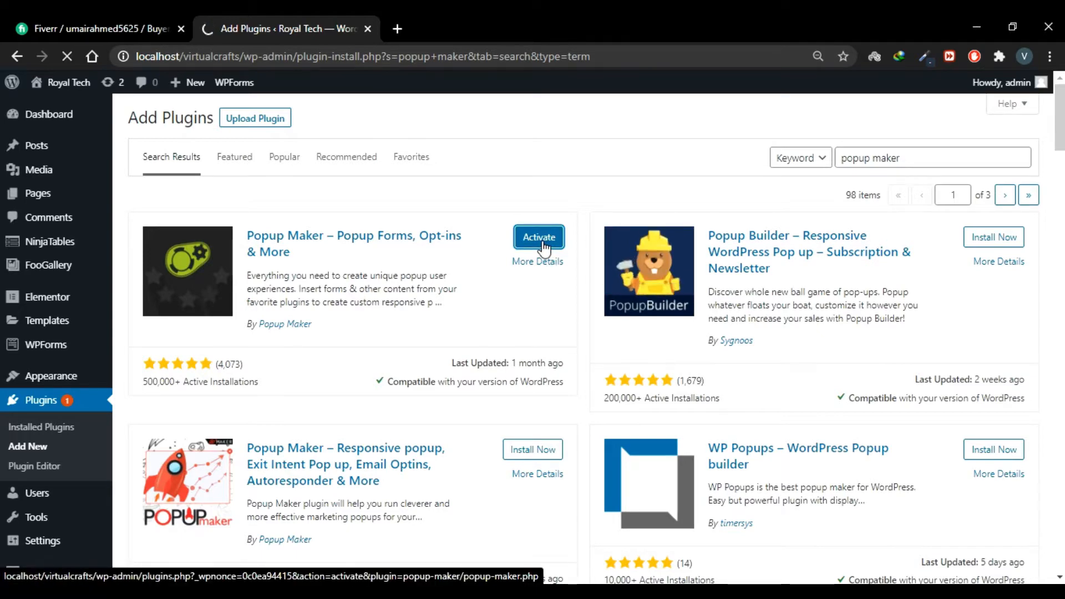
Step: Open Popup Maker's list of all popups and dismiss the welcome tip
scroll(388, 189, "down", 5)
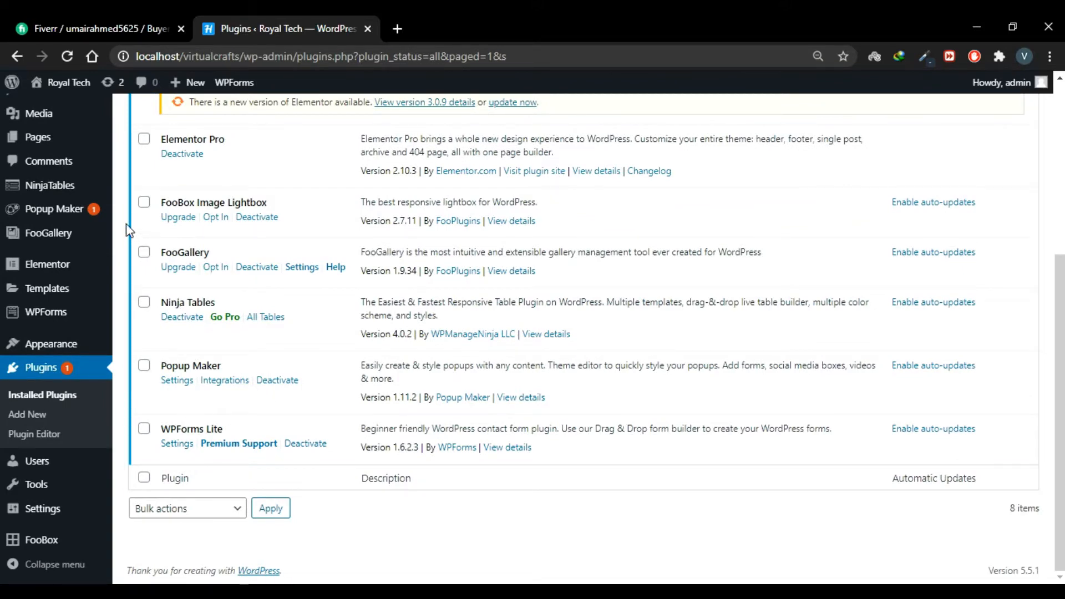
mouse_move(77, 217)
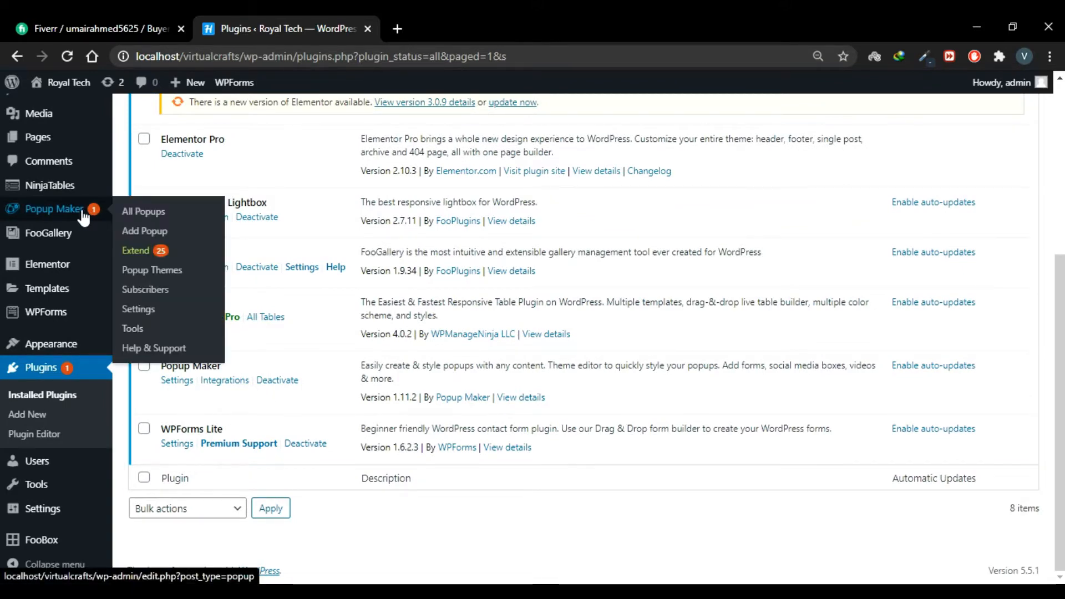
left_click(82, 209)
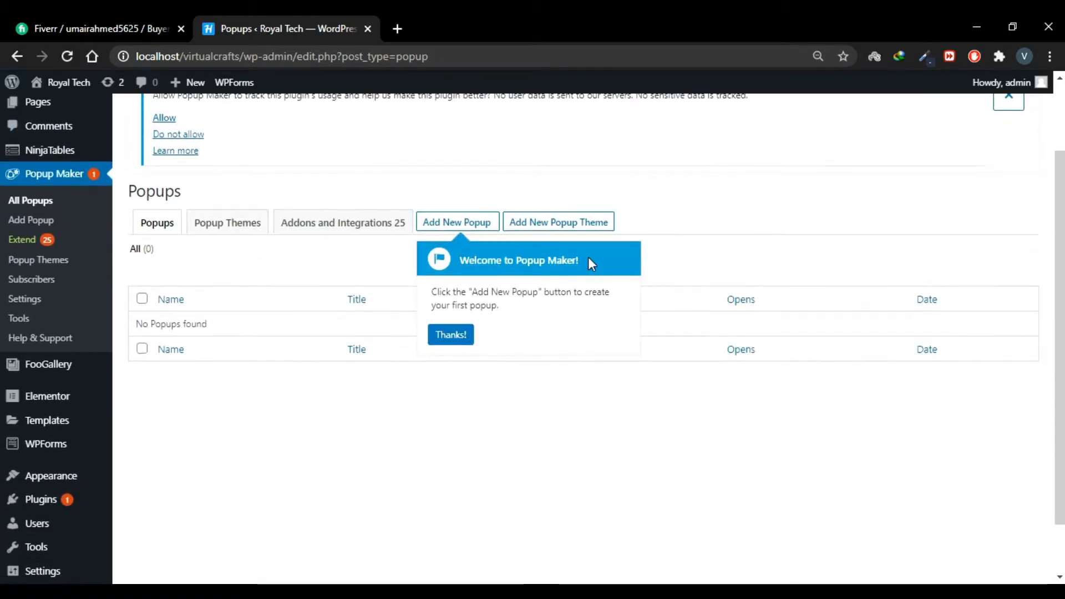
left_click(458, 338)
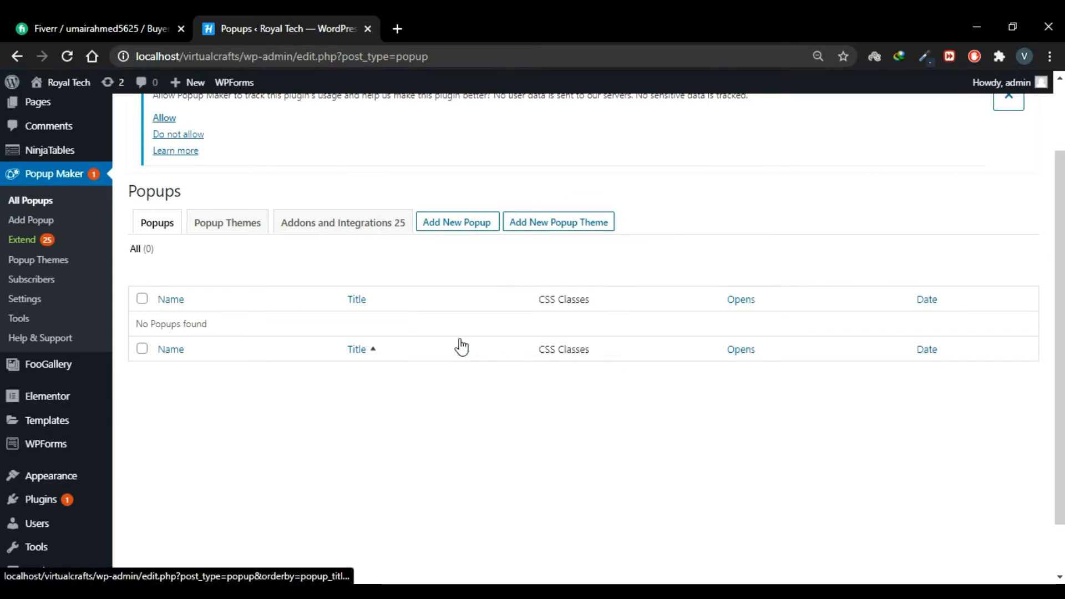
scroll(460, 346, "up", 2)
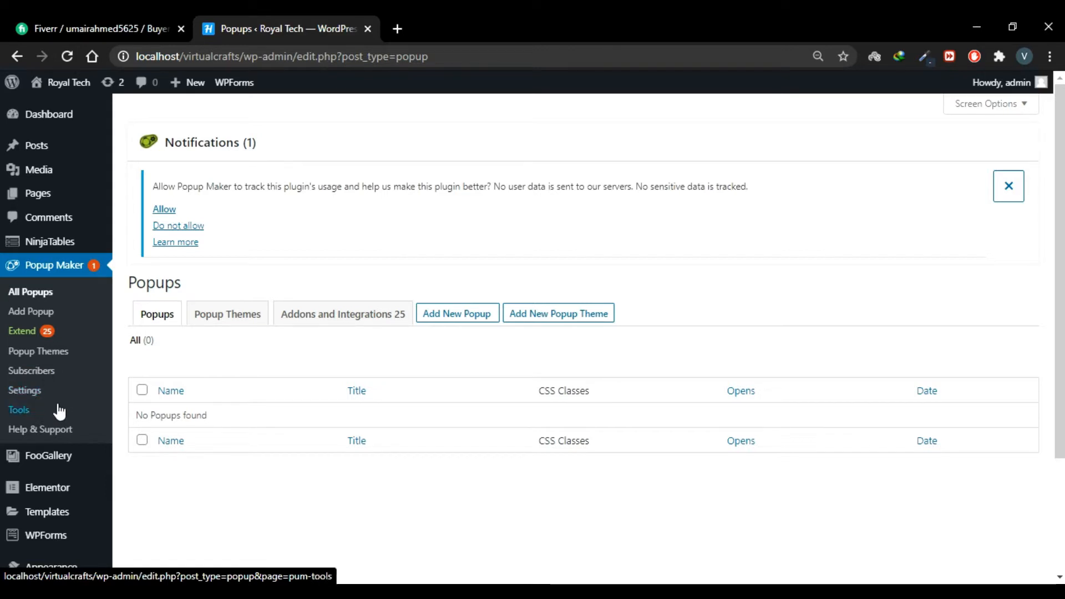
Step: Start a new popup, skip the guided tour, and name the popup "First Popup"
left_click(54, 320)
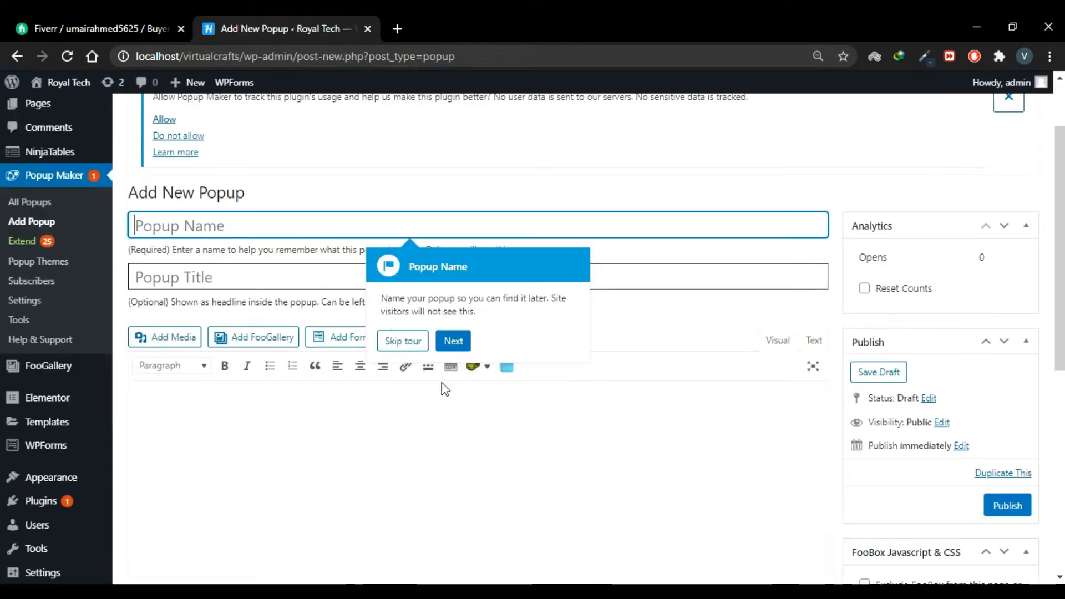
left_click(396, 340)
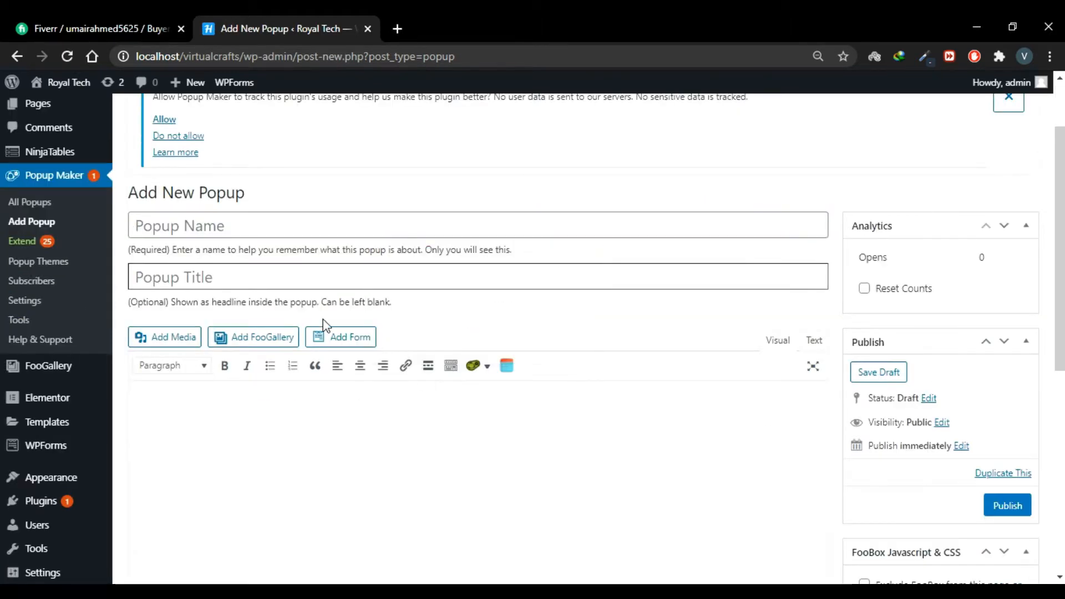
scroll(322, 325, "up", 1)
left_click(284, 304)
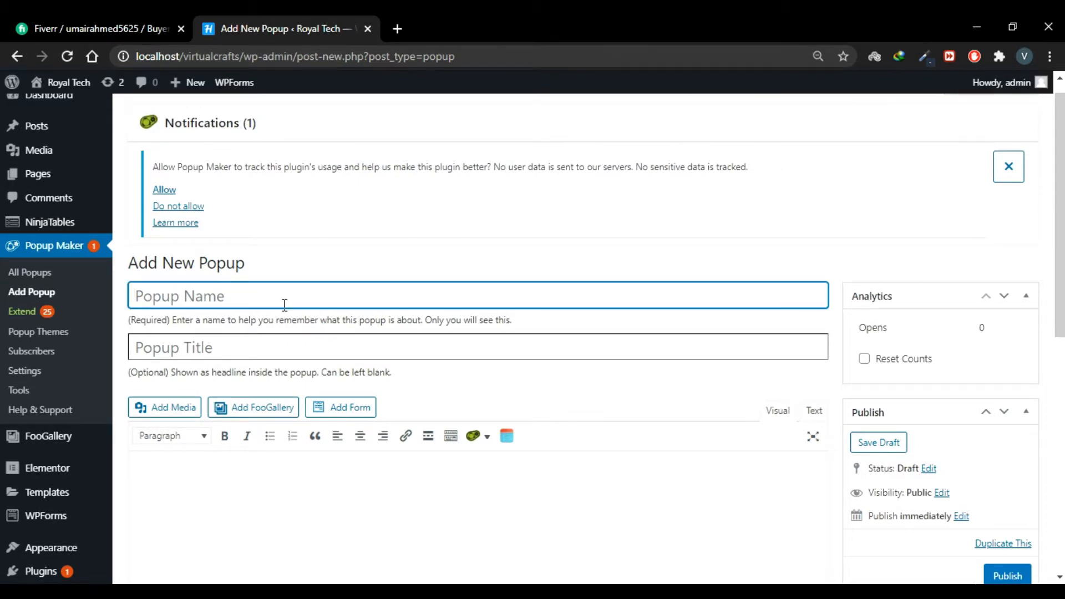
type("First Popup")
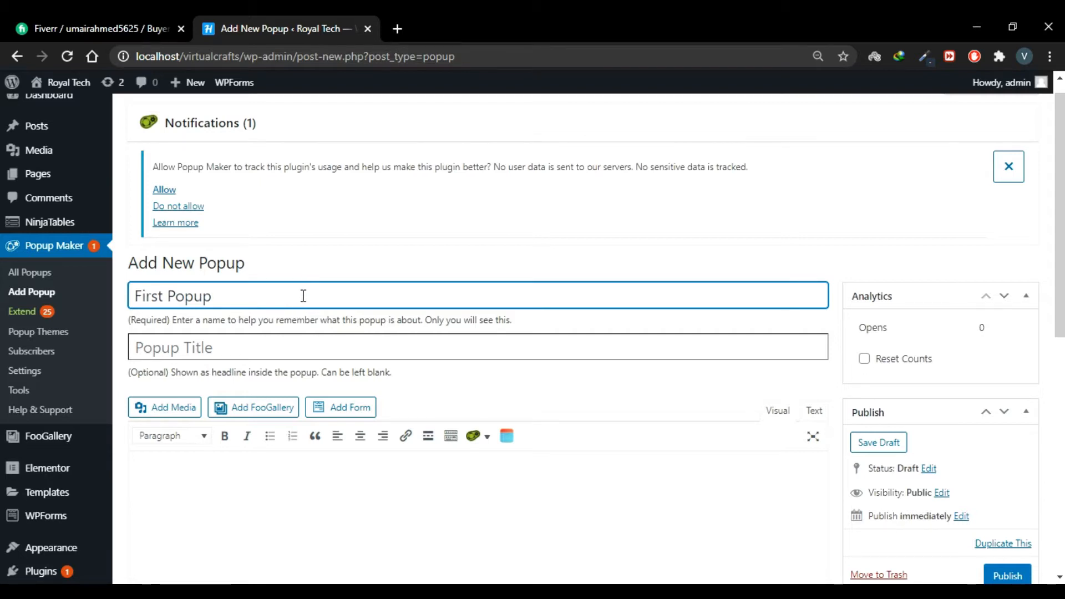
Step: Set the popup title to "Signup To Our Newsletter !"
scroll(304, 296, "down", 1)
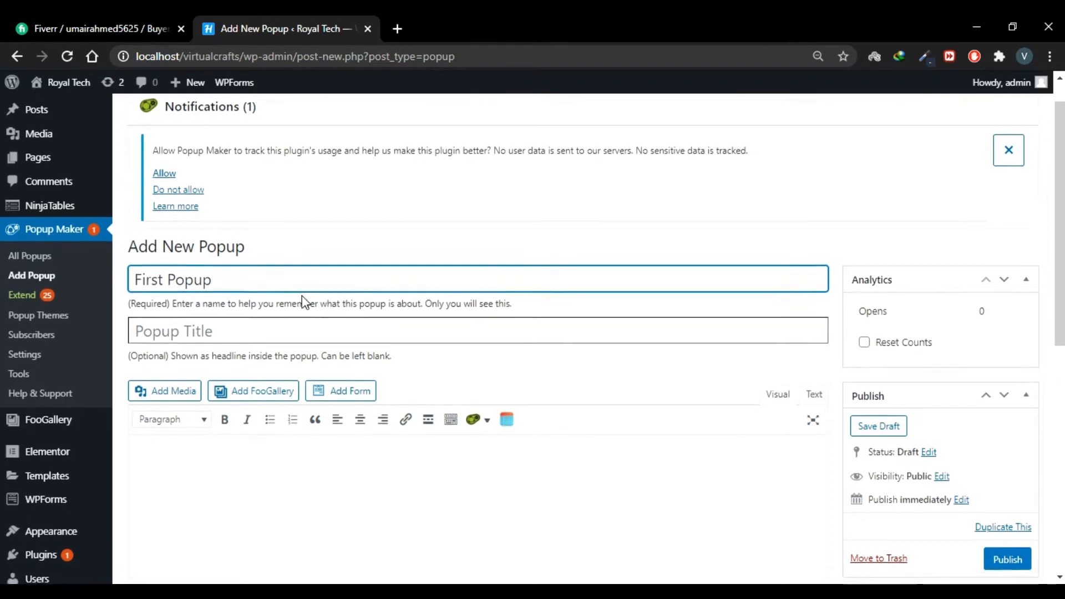
left_click(271, 329)
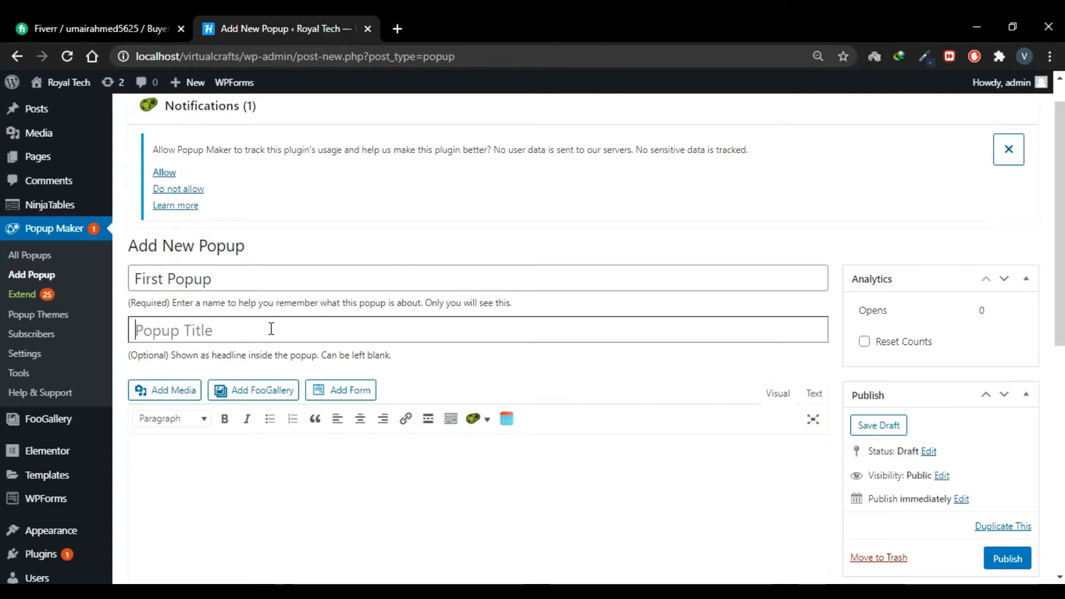
type("Si")
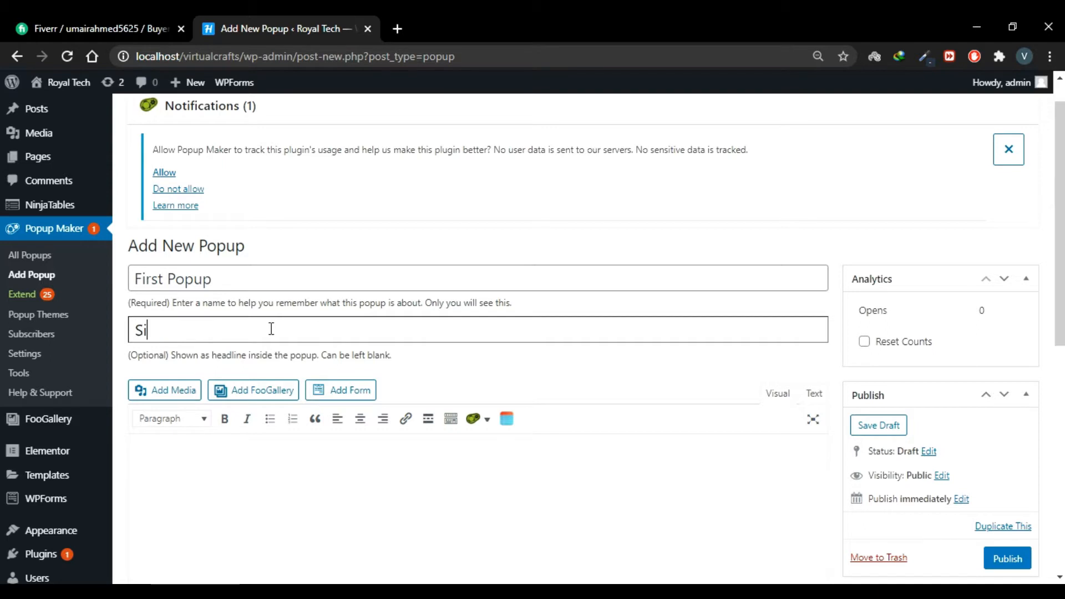
type("gnup To Our Newsletter")
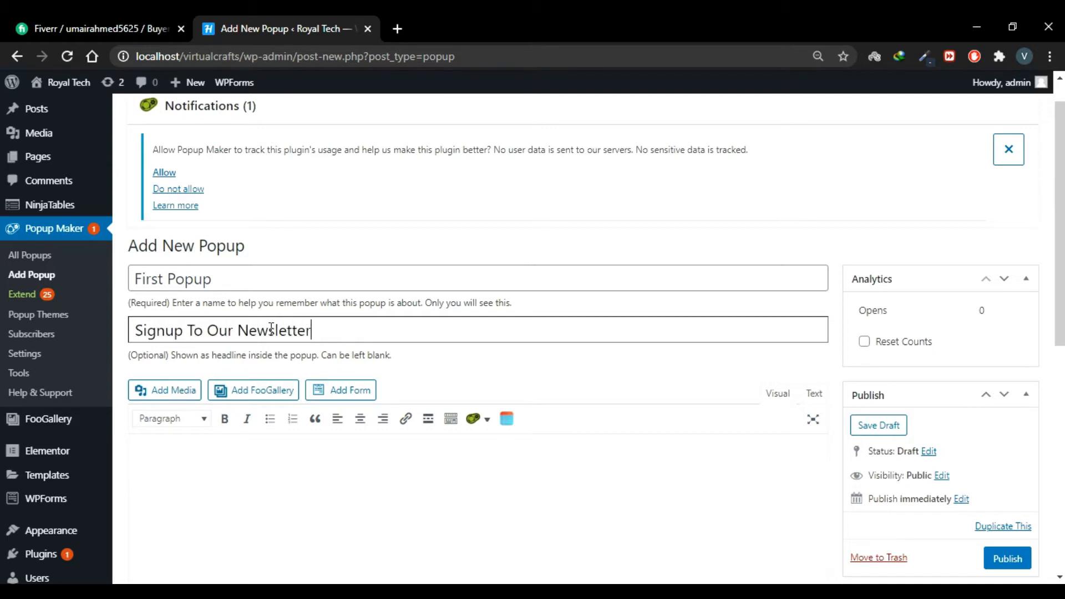
type(" !")
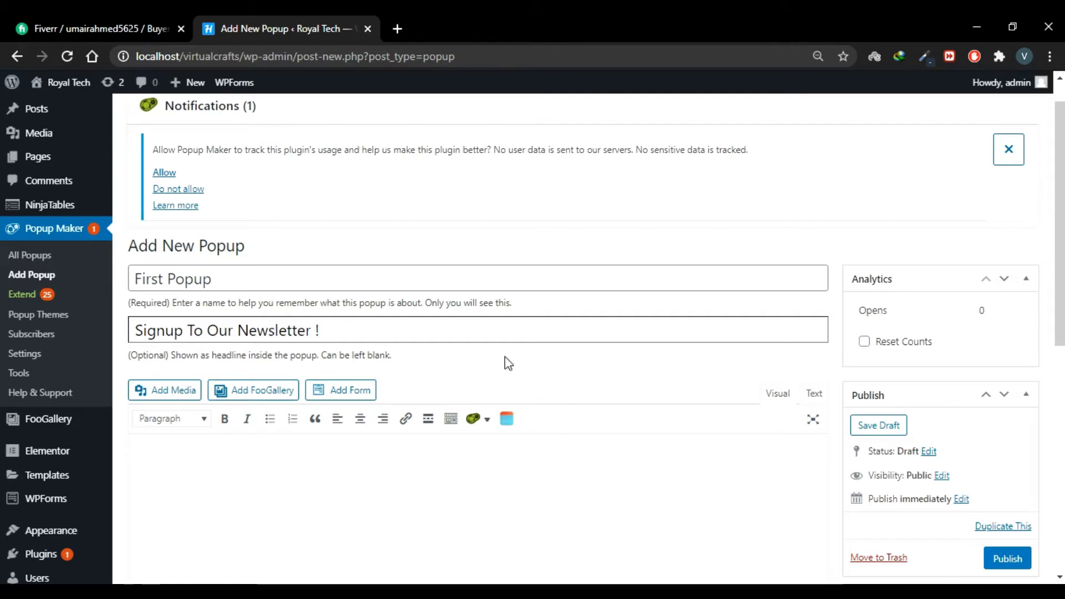
scroll(508, 363, "down", 3)
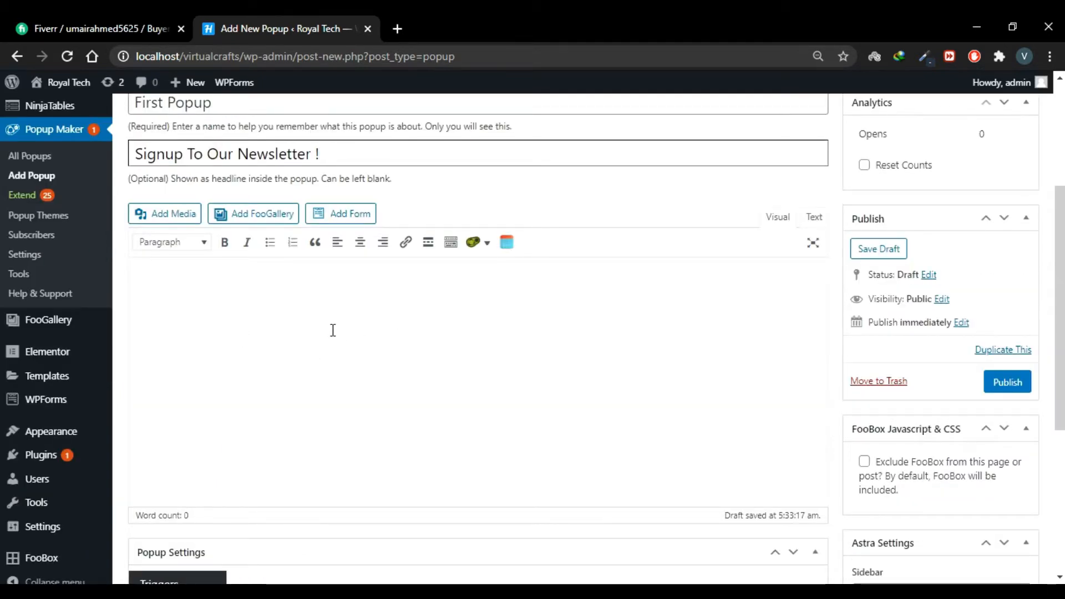
scroll(466, 440, "up", 1)
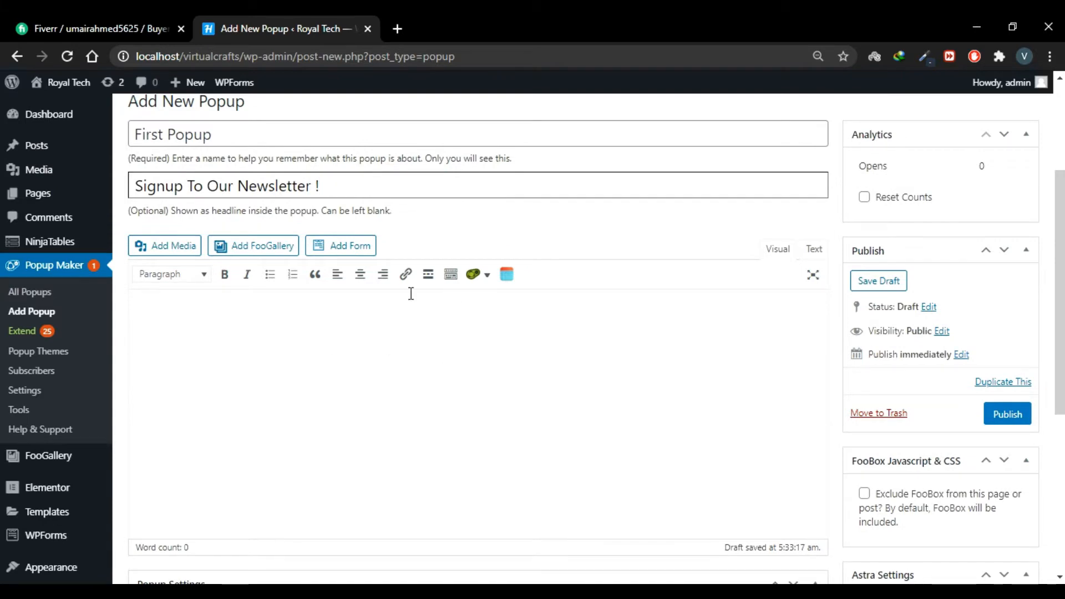
left_click(340, 248)
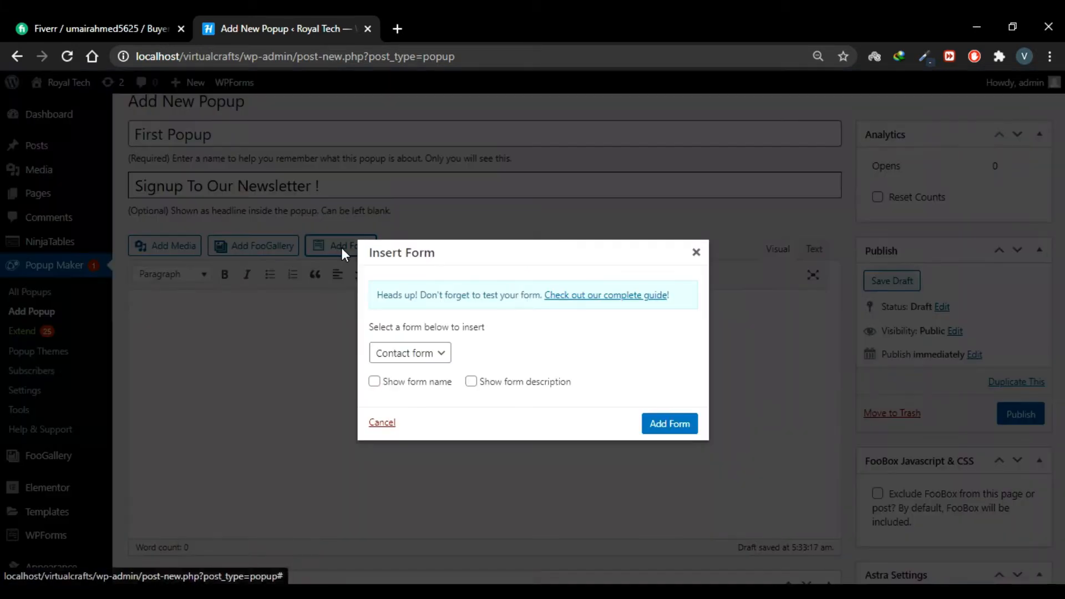
left_click(456, 339)
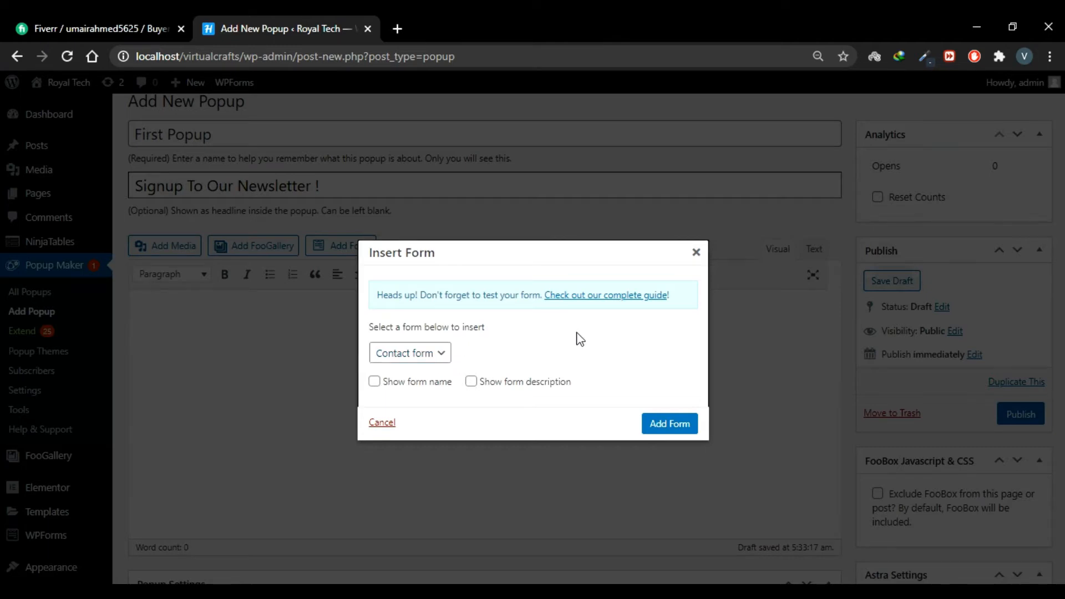
left_click(696, 253)
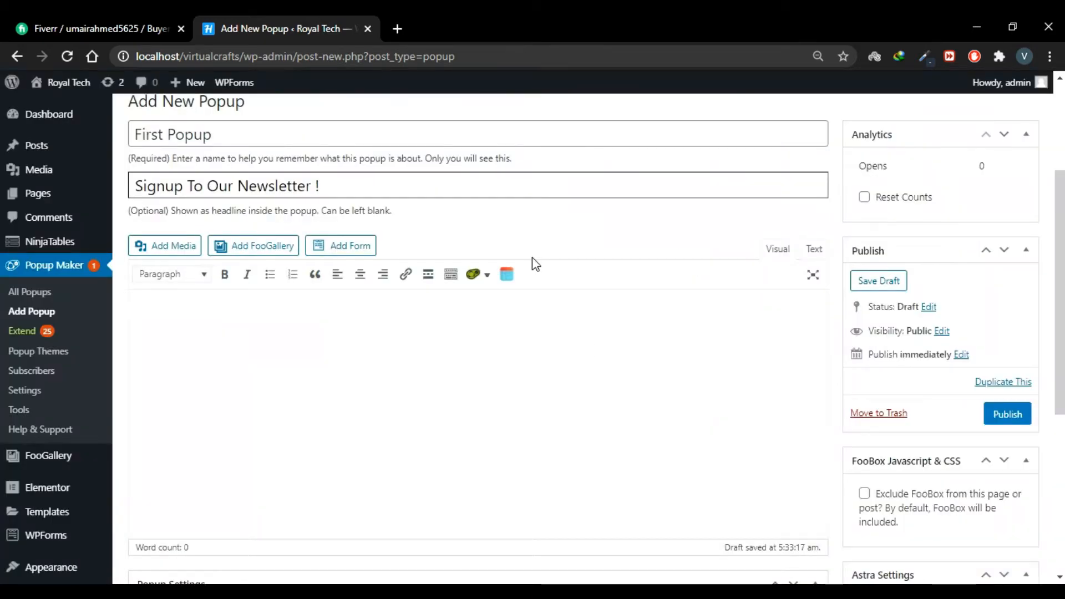
mouse_move(41, 543)
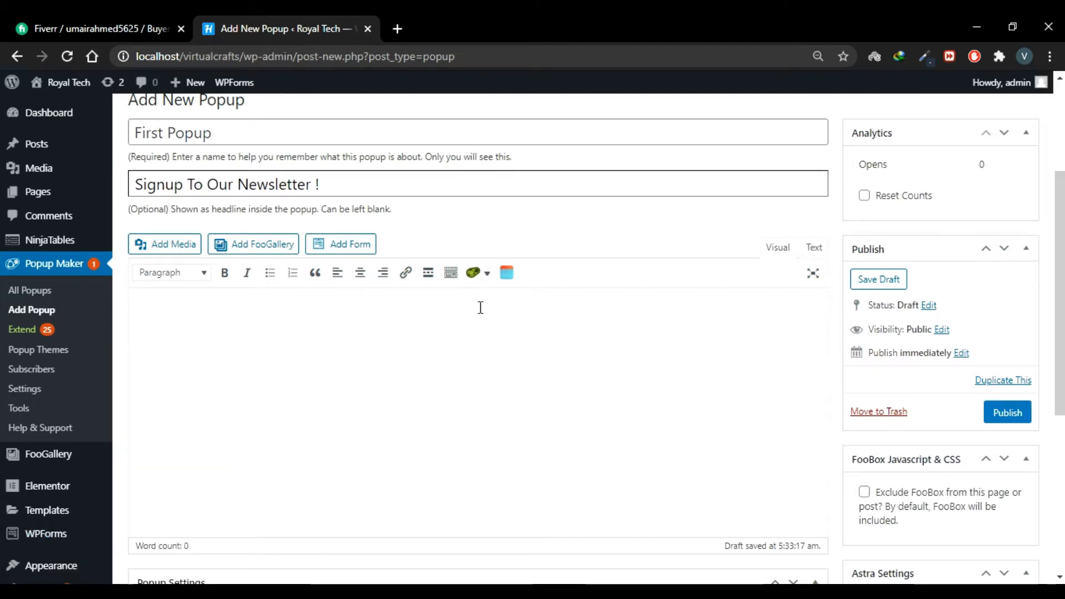
Step: Start inserting a Popup Maker subscription form with the Default service provider and set its name field type to First & Last
left_click(483, 273)
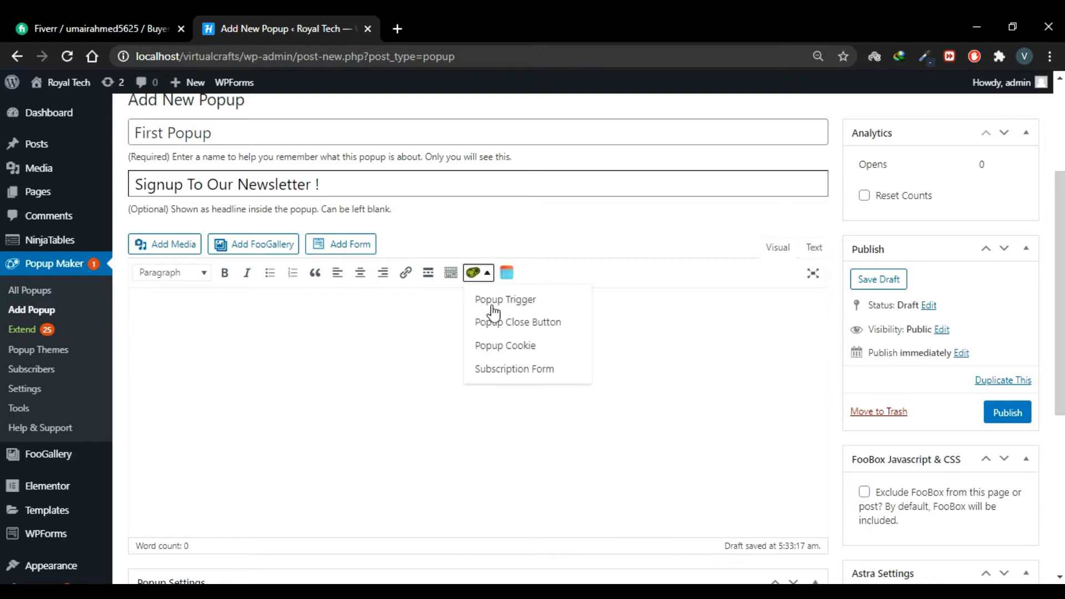
left_click(527, 369)
left_click(466, 175)
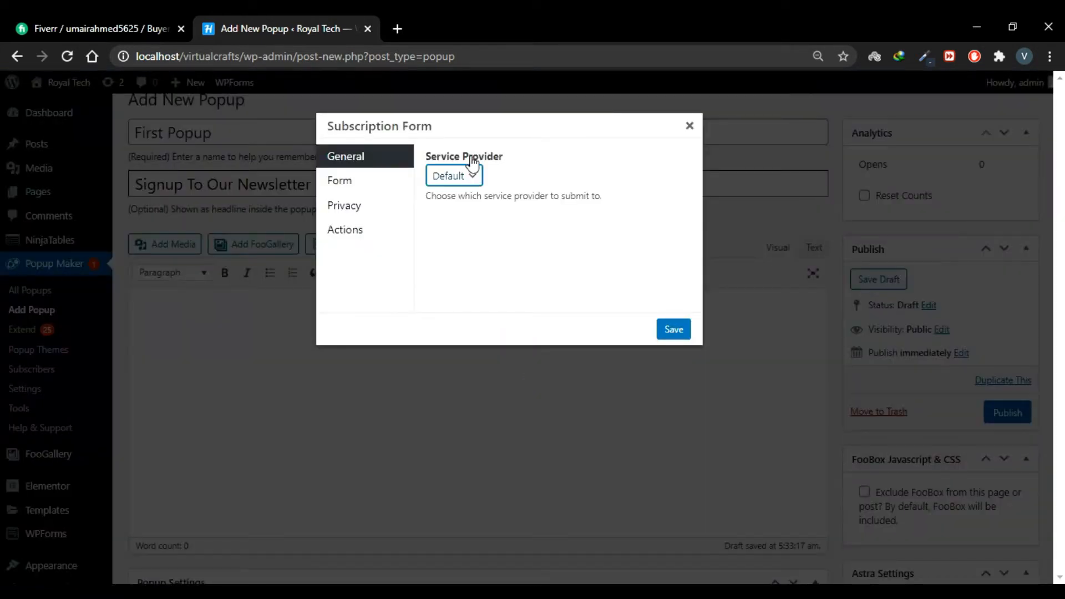
left_click(503, 195)
left_click(390, 184)
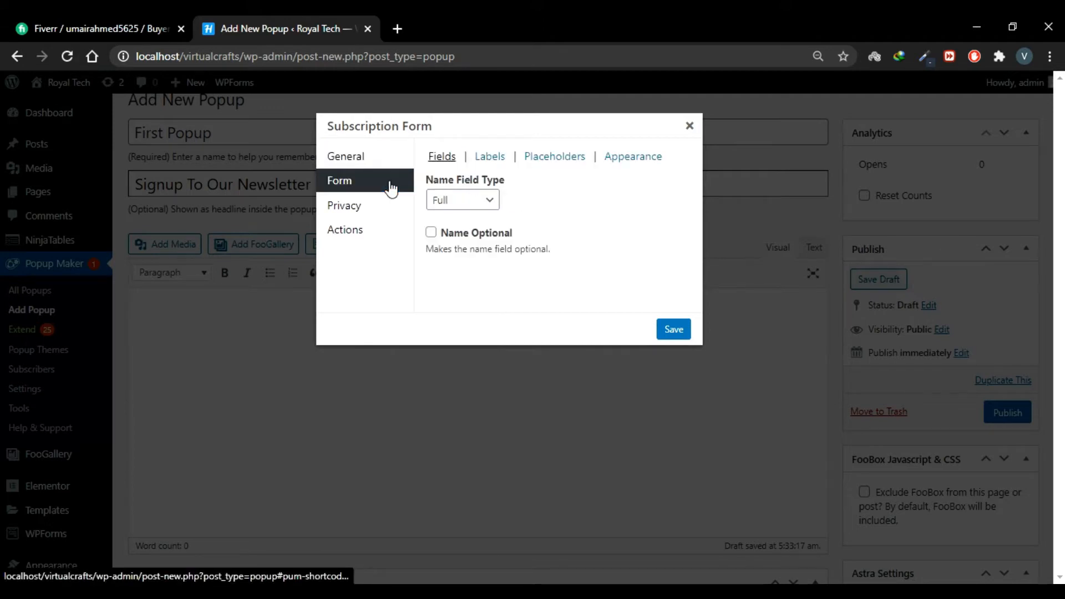
left_click(492, 203)
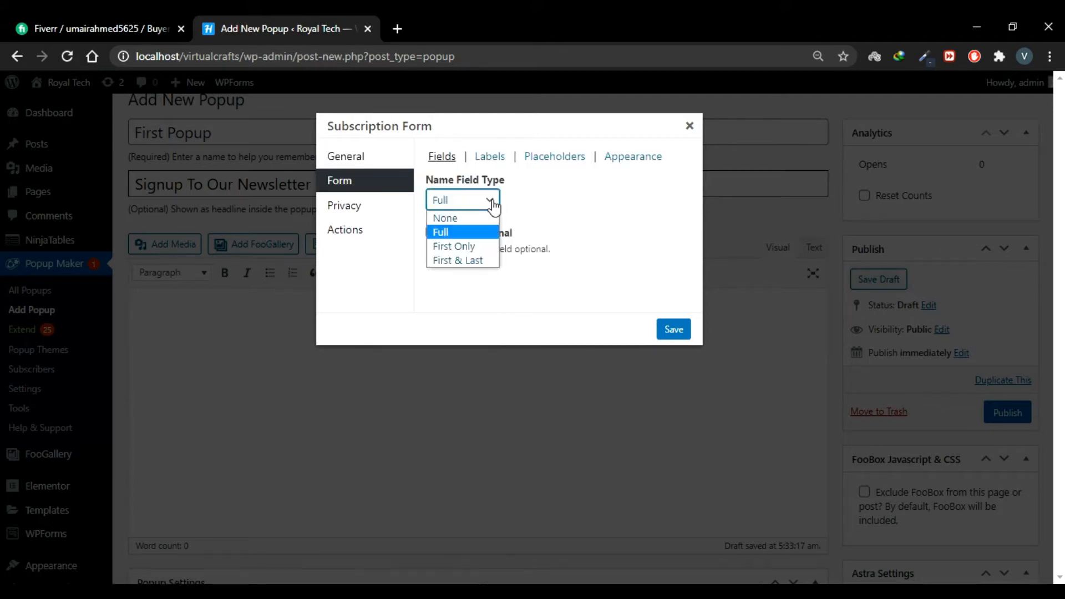
left_click(480, 261)
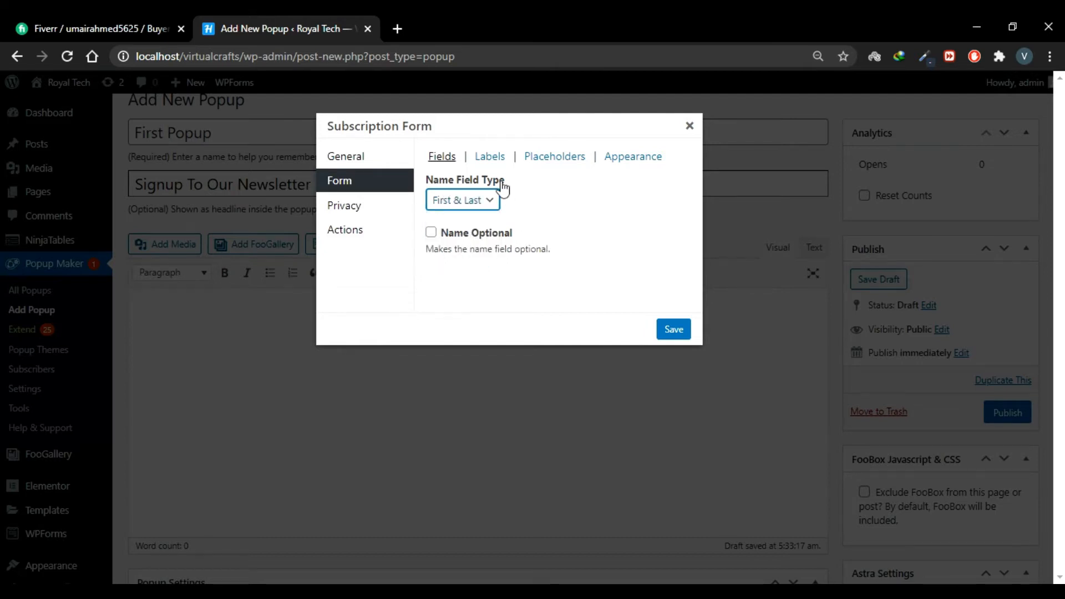
Step: Change the subscription form's submit button label to "SIgn UP"
left_click(490, 158)
left_click(516, 274)
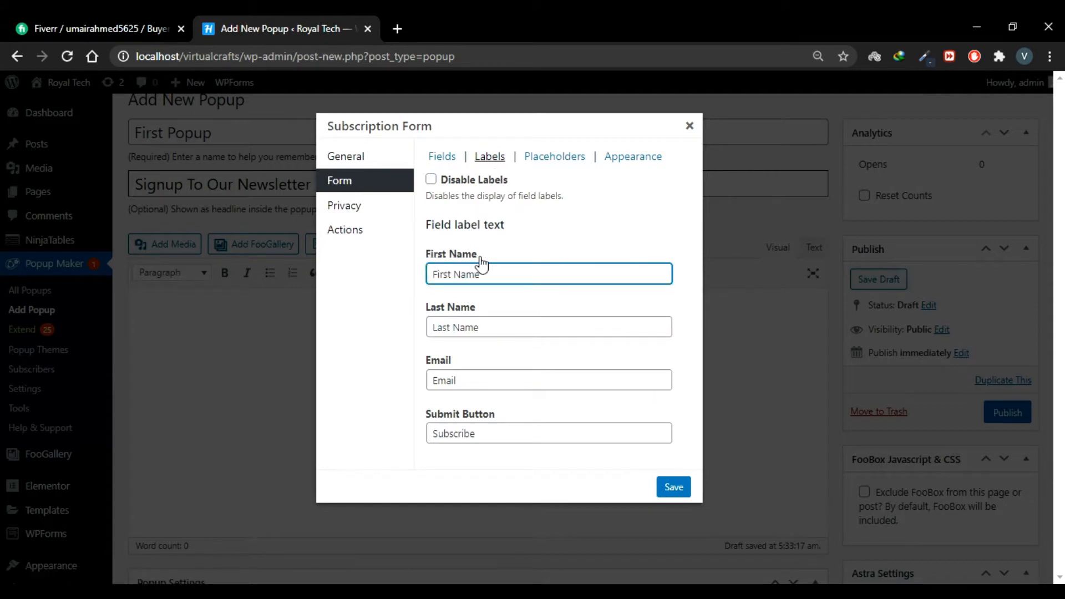
left_click(479, 436)
left_click(521, 382)
left_click_drag(491, 435, 429, 436)
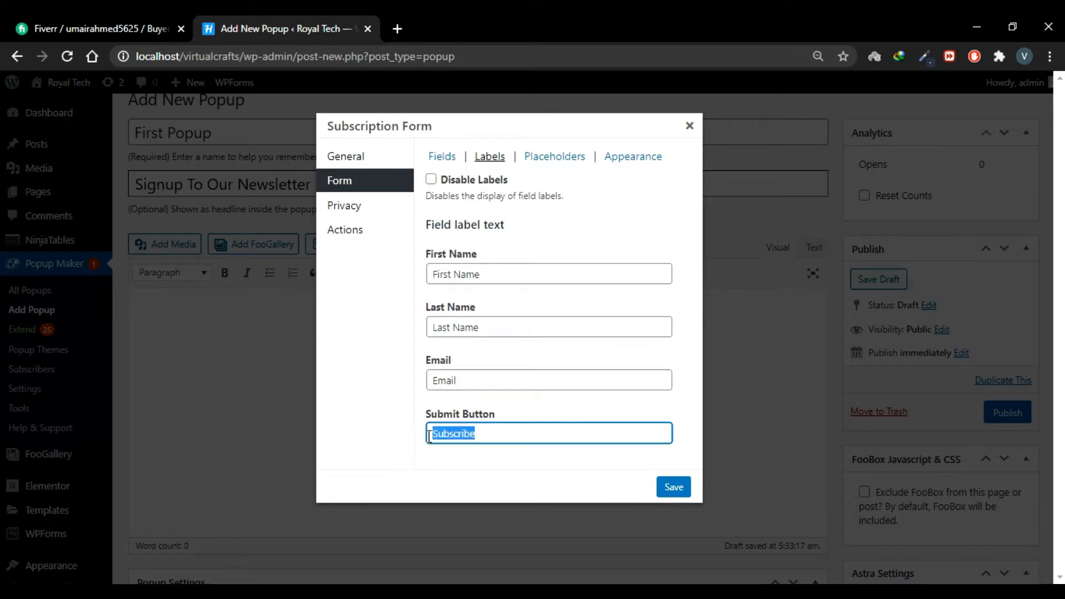
type("SIgn UP")
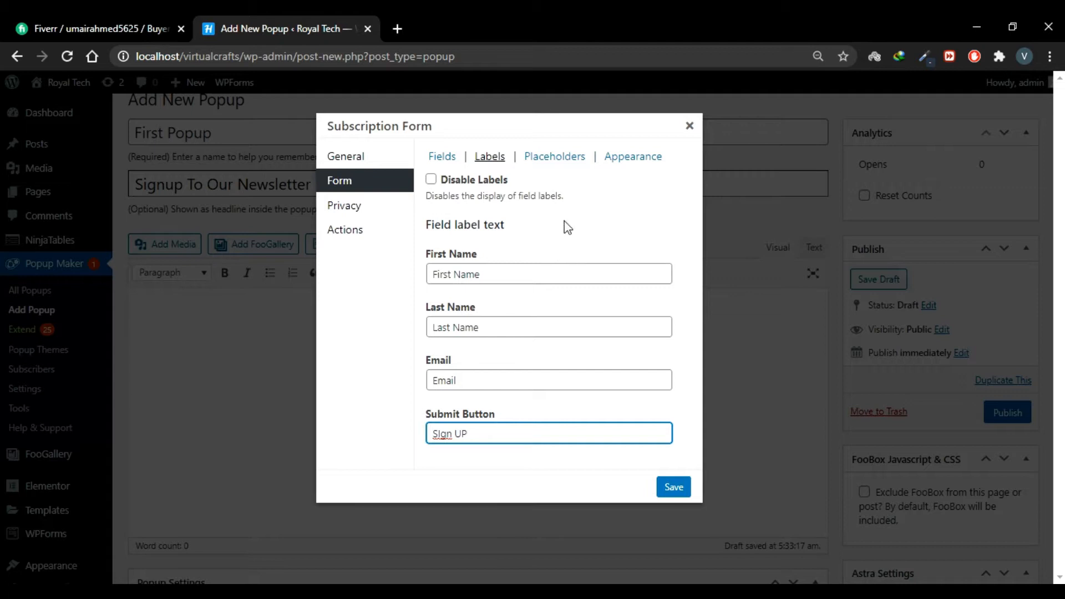
Step: Set the subscription form's placeholders to "Enter First Name" and "Enter Last Name" for the two name fields
left_click(558, 157)
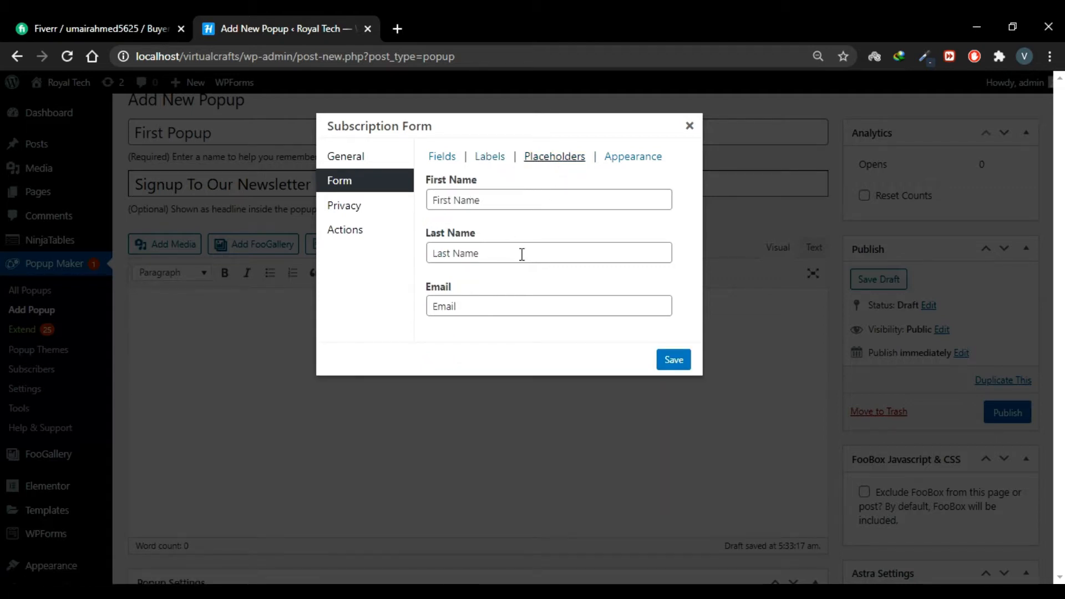
left_click(438, 203)
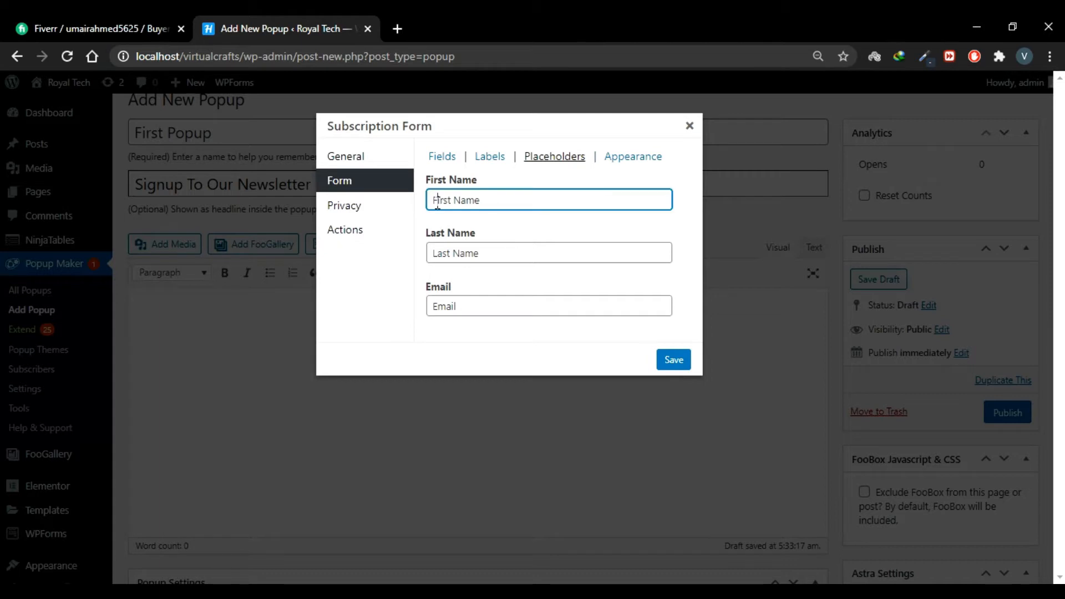
type("Enter")
left_click(433, 255)
type("Enter")
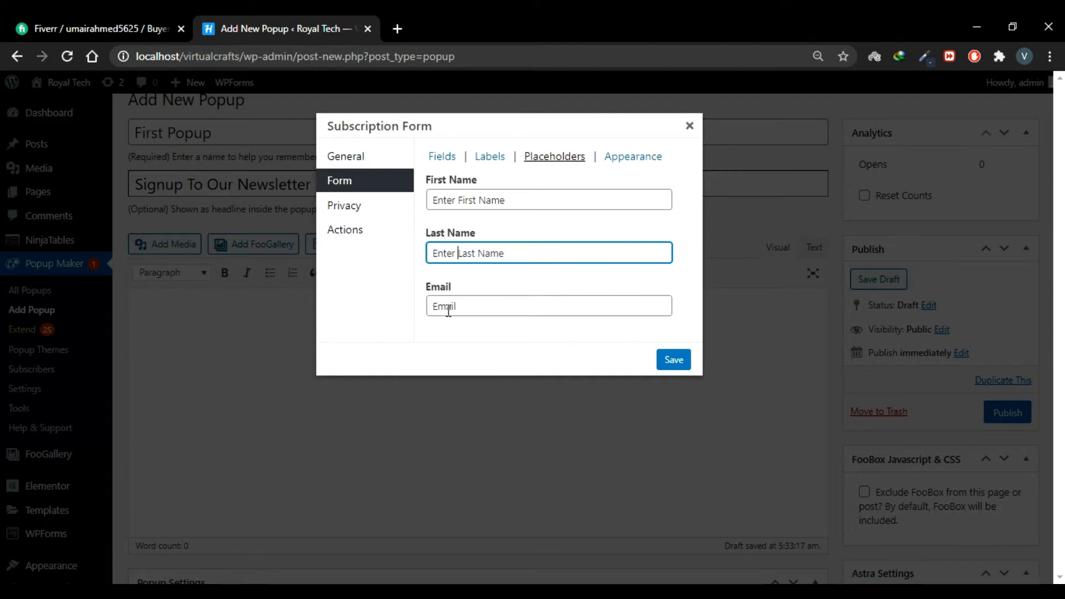
Step: Keep the form's Block layout, Center alignment and Default style, and save the subscription form into the popup content
left_click(629, 161)
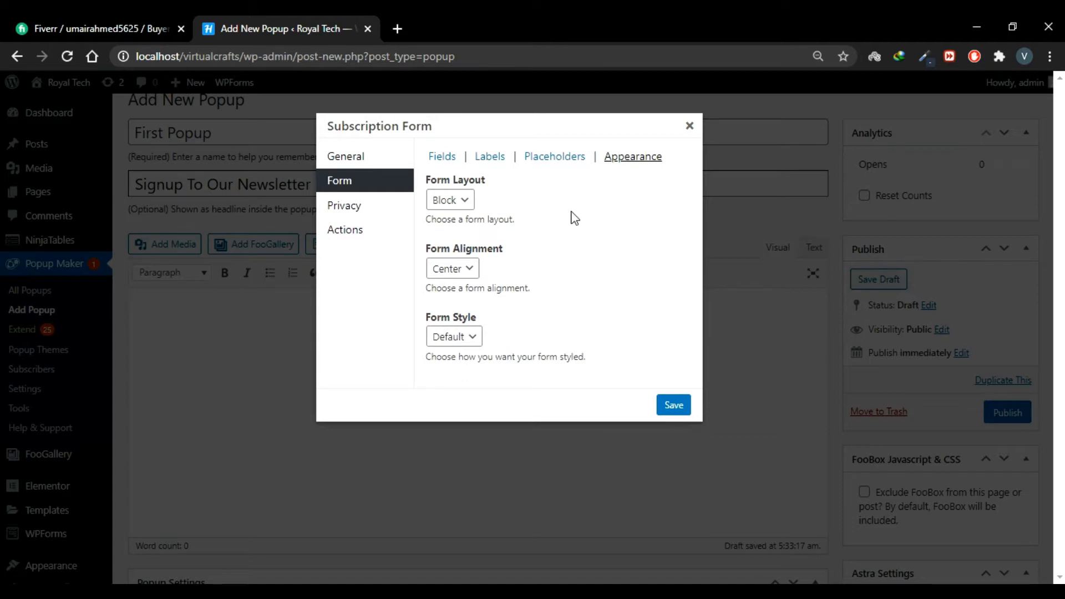
left_click(474, 337)
left_click(473, 338)
left_click(678, 402)
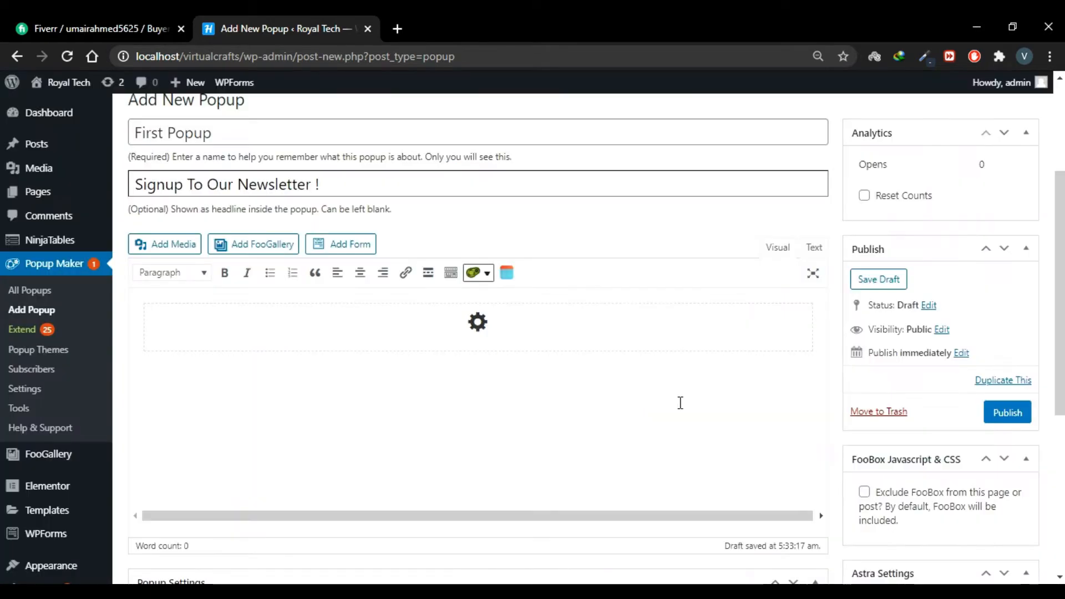
scroll(473, 384, "down", 1)
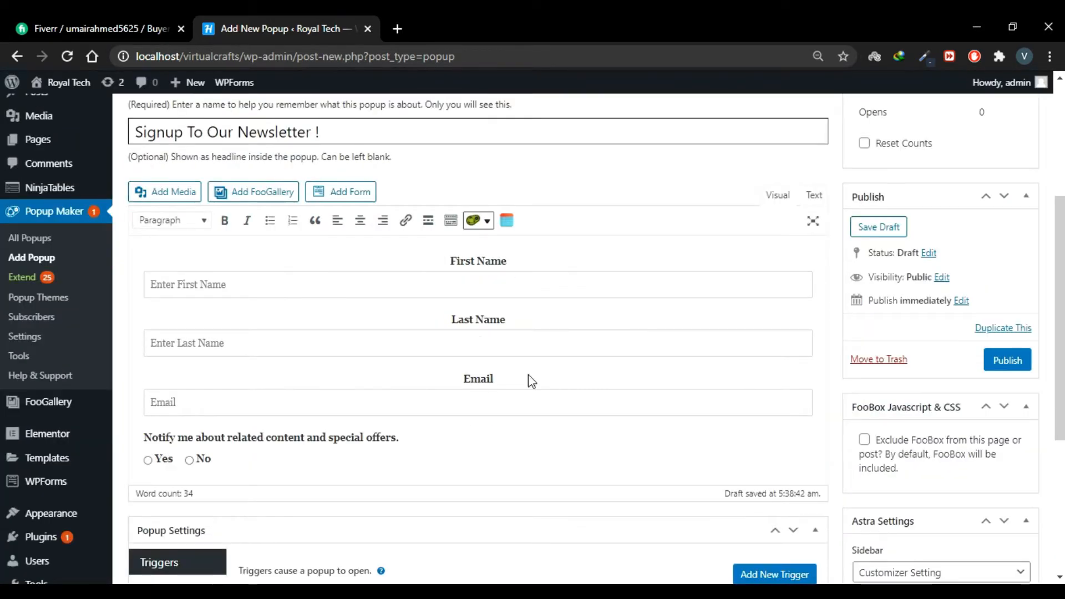
Step: Add a Time Delay / Auto Open trigger with a cookie that stops showing the popup on Form Submission
scroll(442, 308, "down", 5)
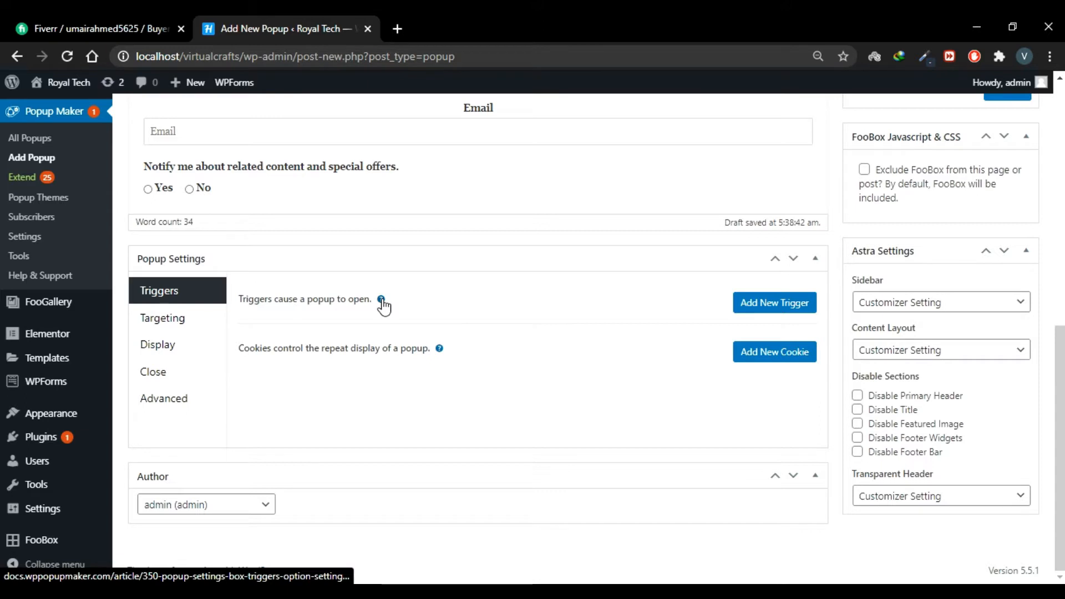
left_click(763, 304)
left_click(653, 204)
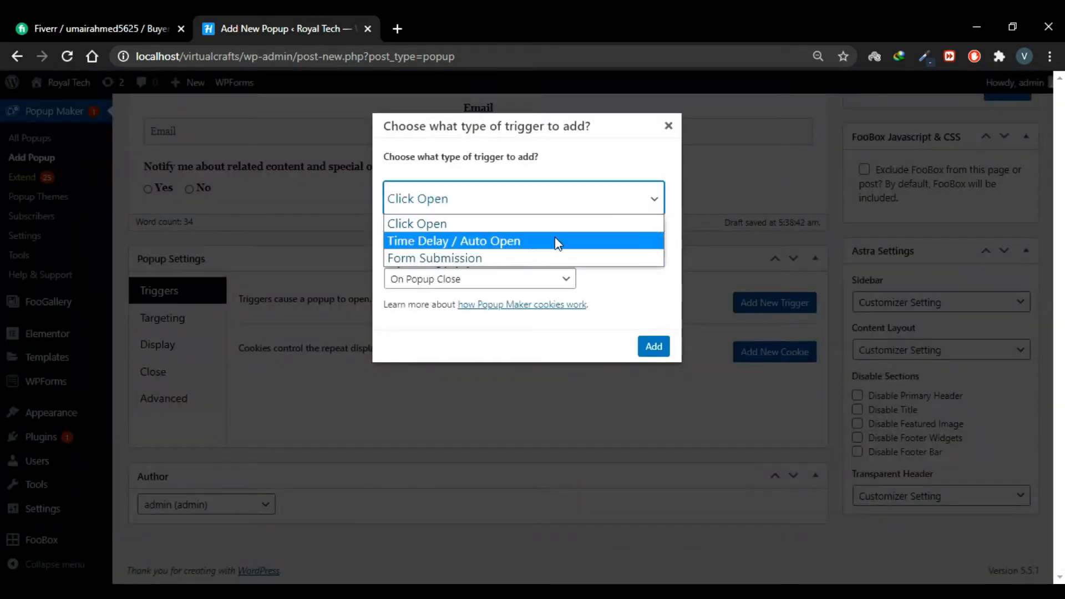
left_click(523, 244)
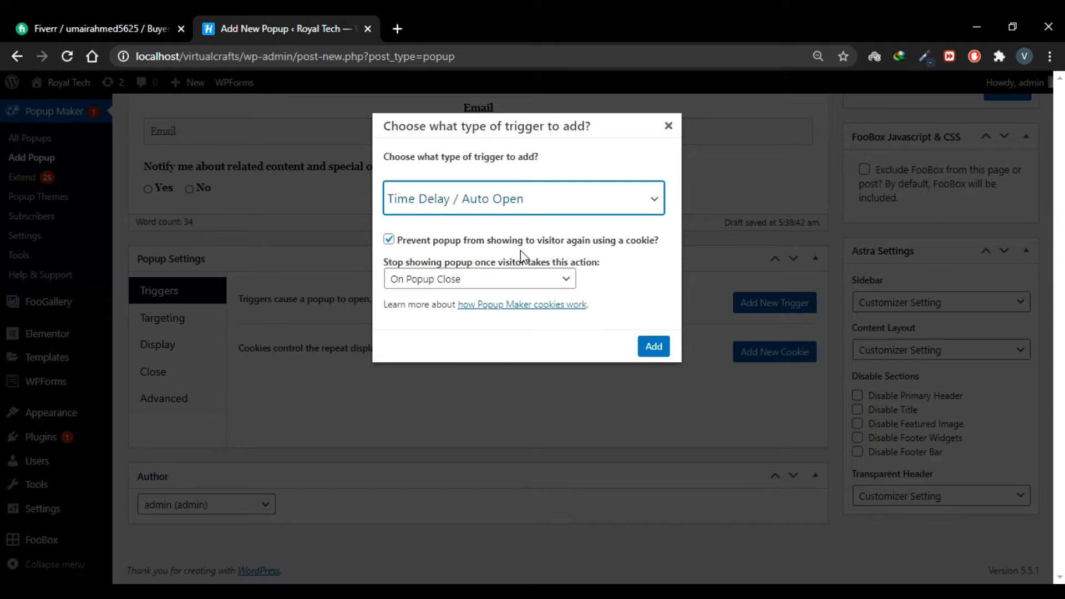
left_click(561, 279)
left_click(565, 278)
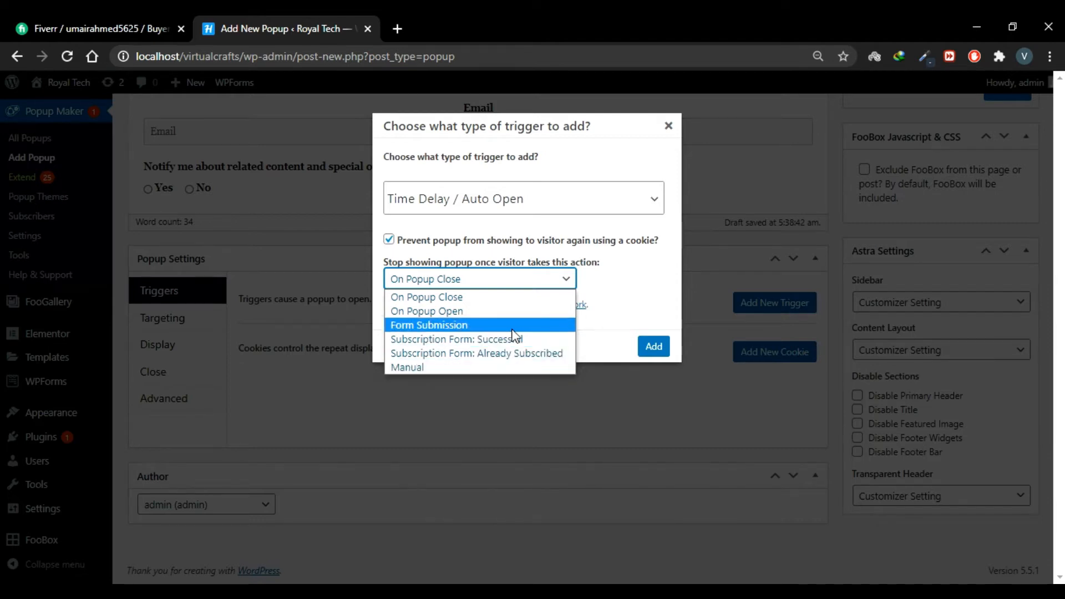
left_click(484, 327)
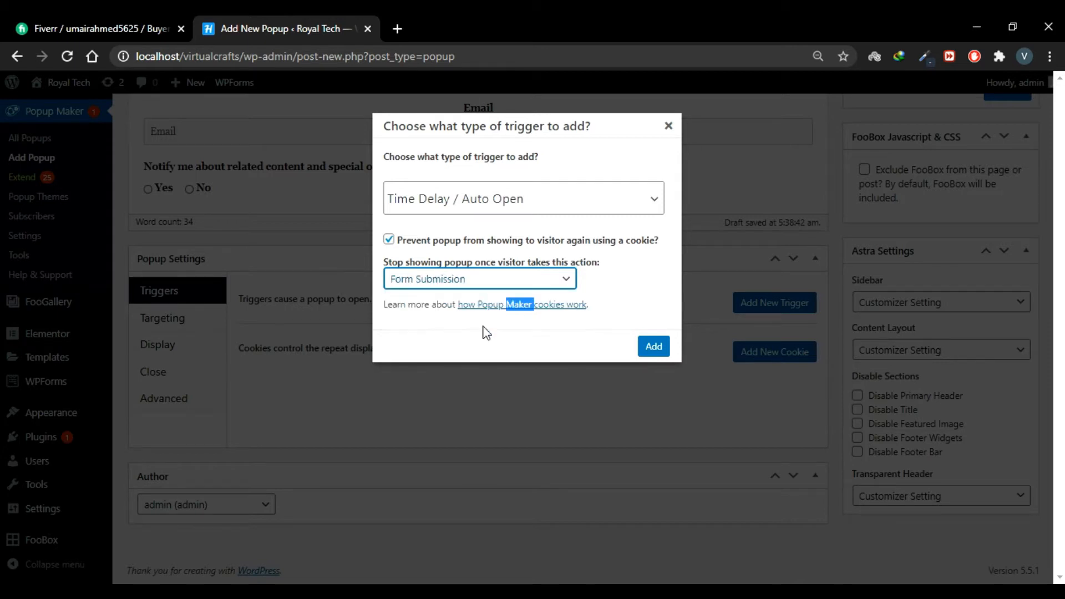
left_click(650, 347)
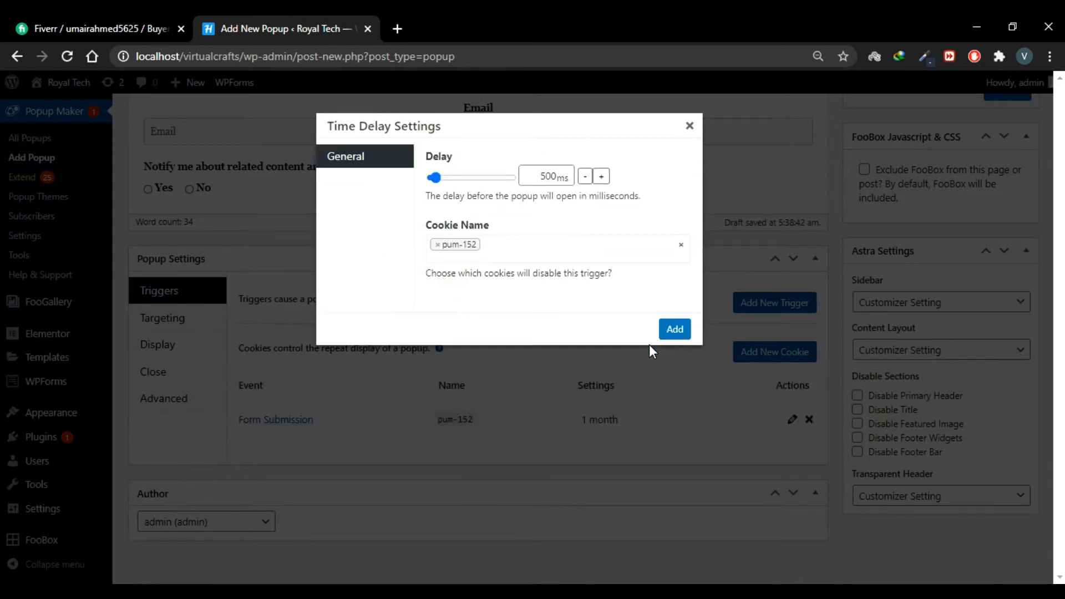
Step: Set the trigger's delay to 2000 ms and add it to the popup
left_click(546, 176)
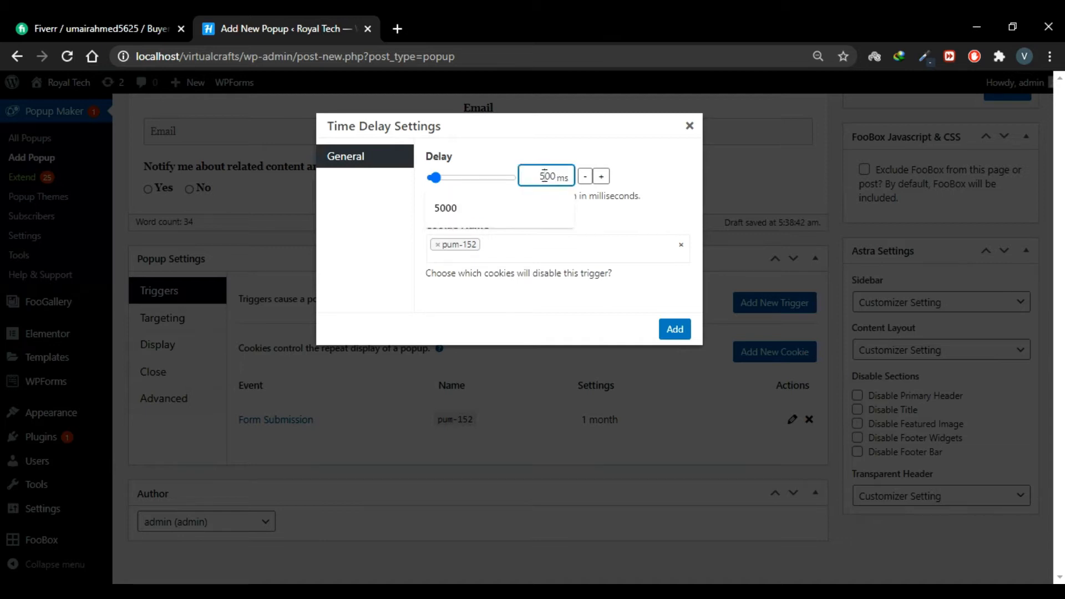
left_click(550, 175)
left_click_drag(545, 175, 542, 176)
type("20")
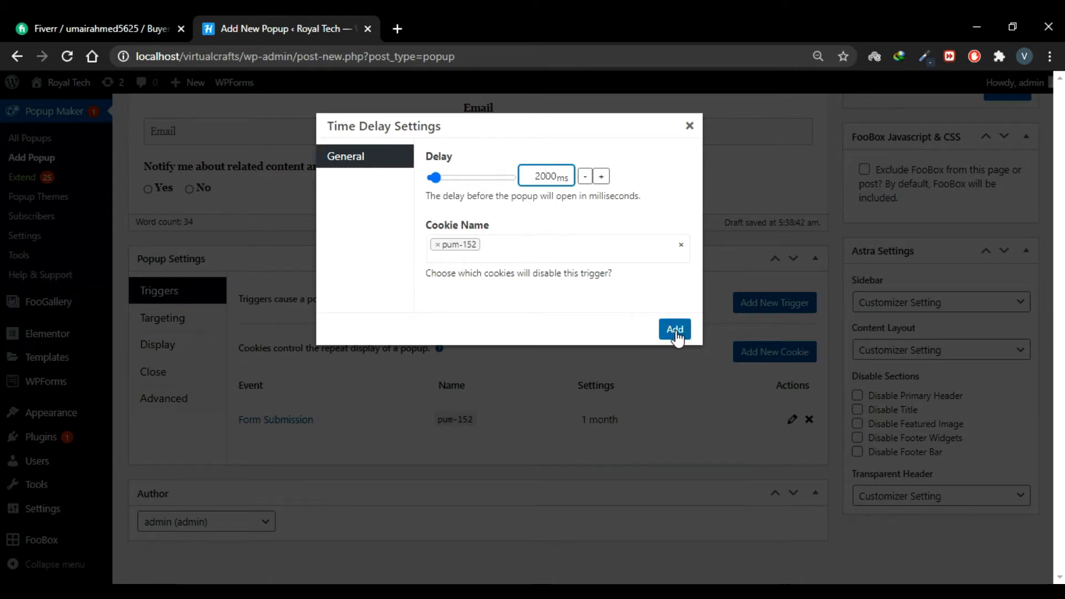
left_click(675, 330)
Step: Publish the popup and skip the guided tour
scroll(676, 330, "up", 4)
left_click(1007, 313)
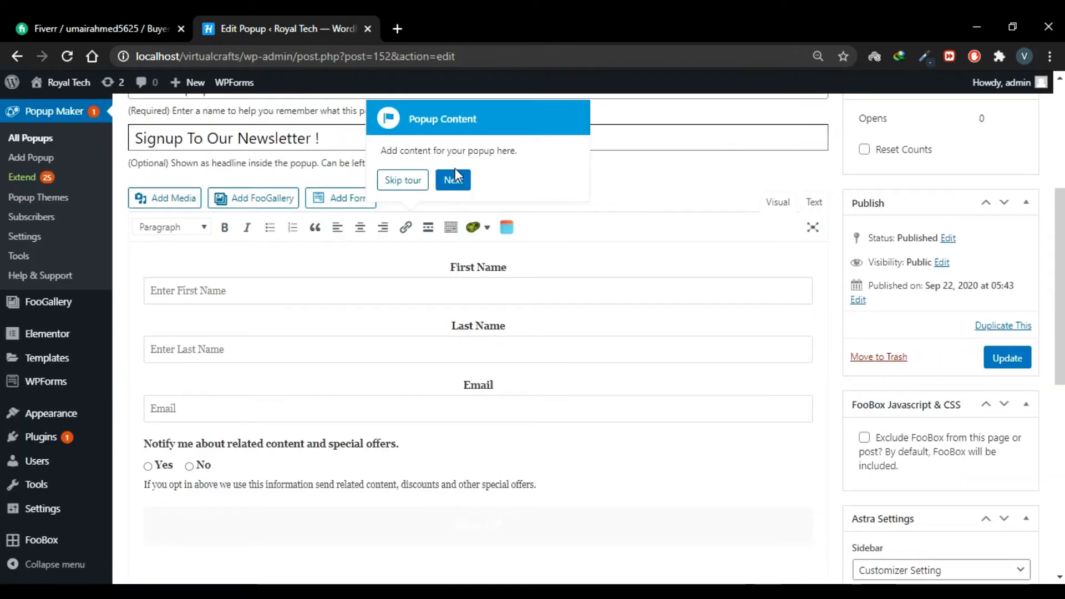
left_click(410, 182)
scroll(222, 83, "up", 2)
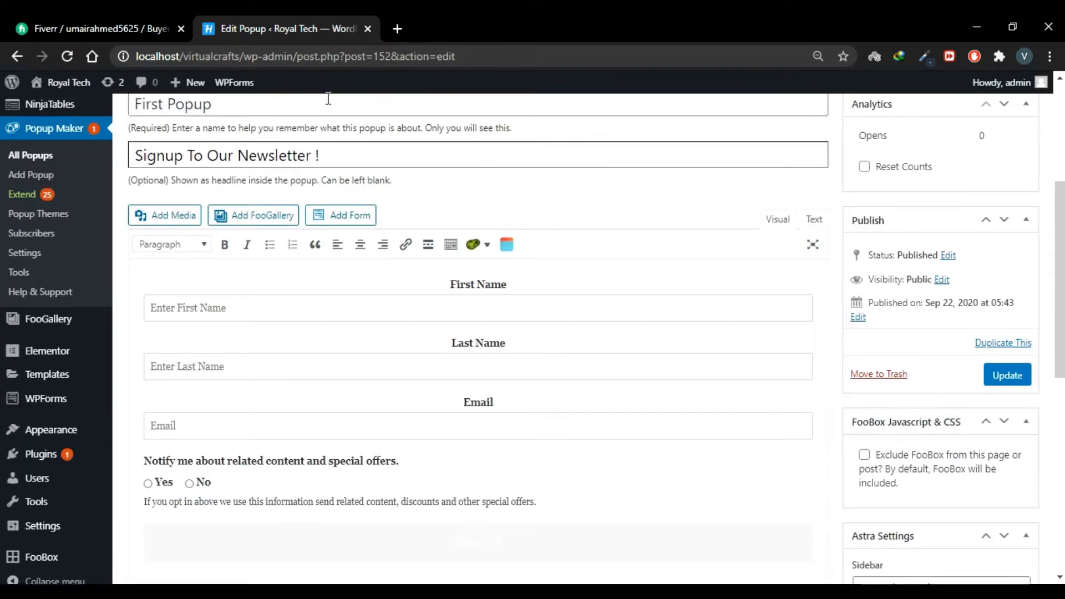
Step: Open the site in a new tab, examine the popup, close it, and reload the page to check whether it reappears
mouse_move(64, 83)
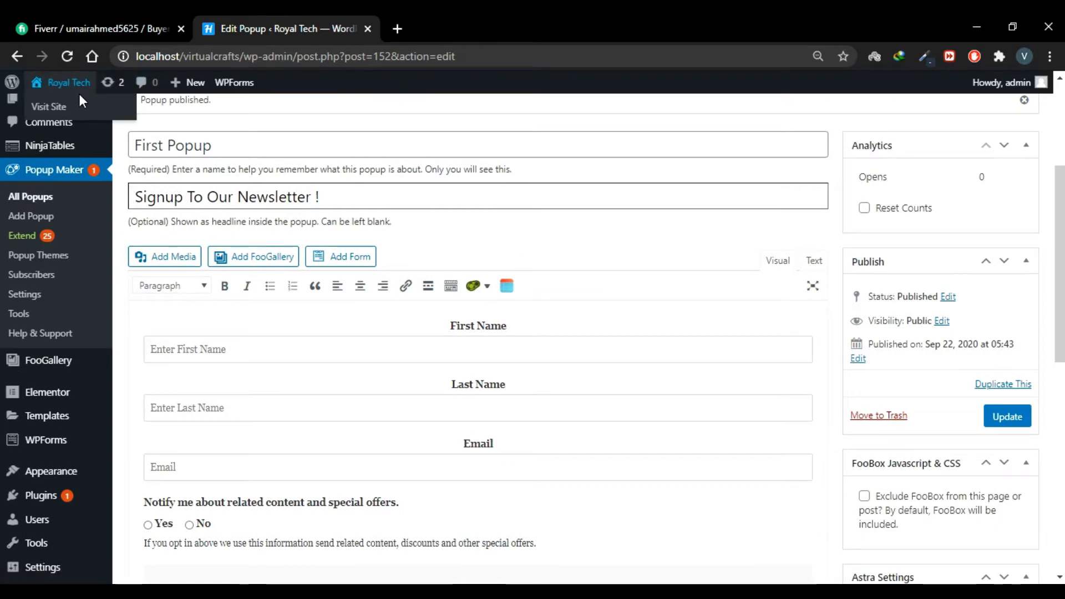
right_click(79, 103)
left_click(105, 116)
left_click(501, 14)
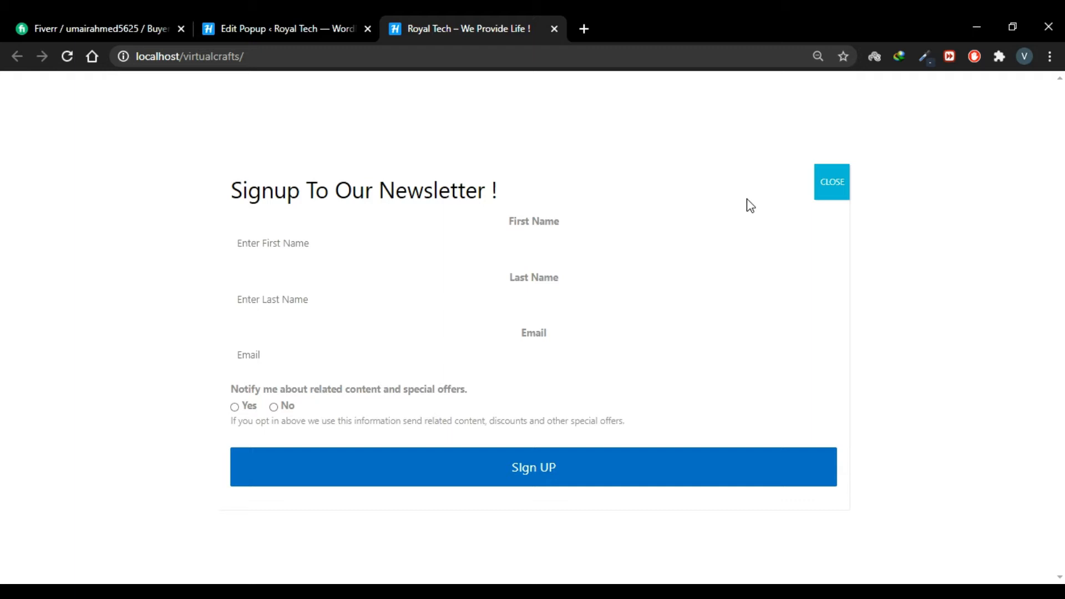
left_click(616, 239)
left_click(623, 308)
left_click(614, 356)
left_click(608, 397)
left_click(826, 199)
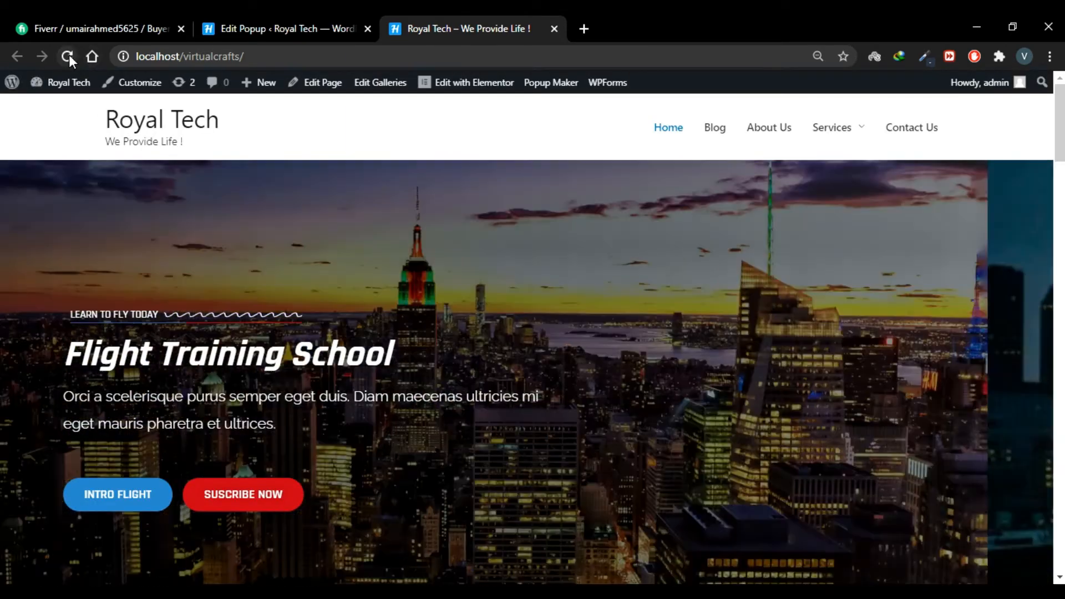
left_click(67, 56)
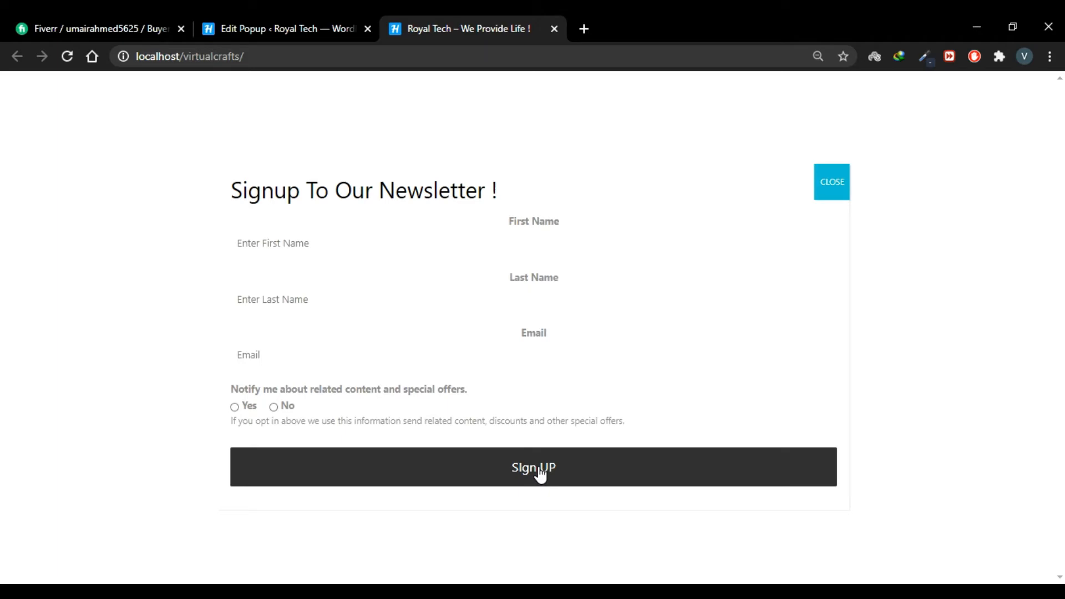
left_click(844, 196)
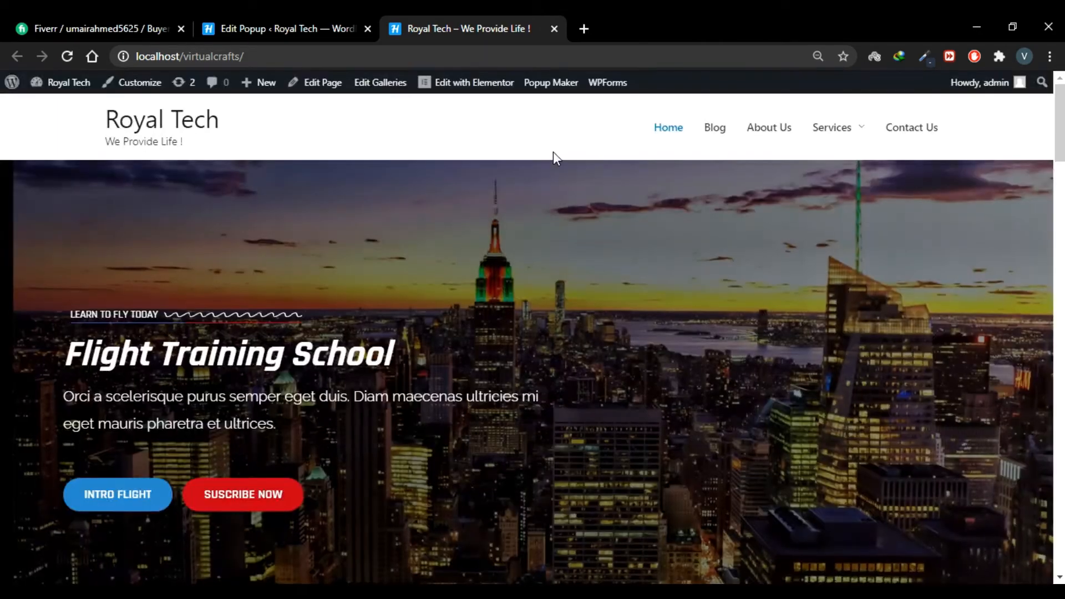
Step: Try disabling the published popup on mobile devices in its targeting settings
left_click(296, 21)
scroll(625, 262, "down", 8)
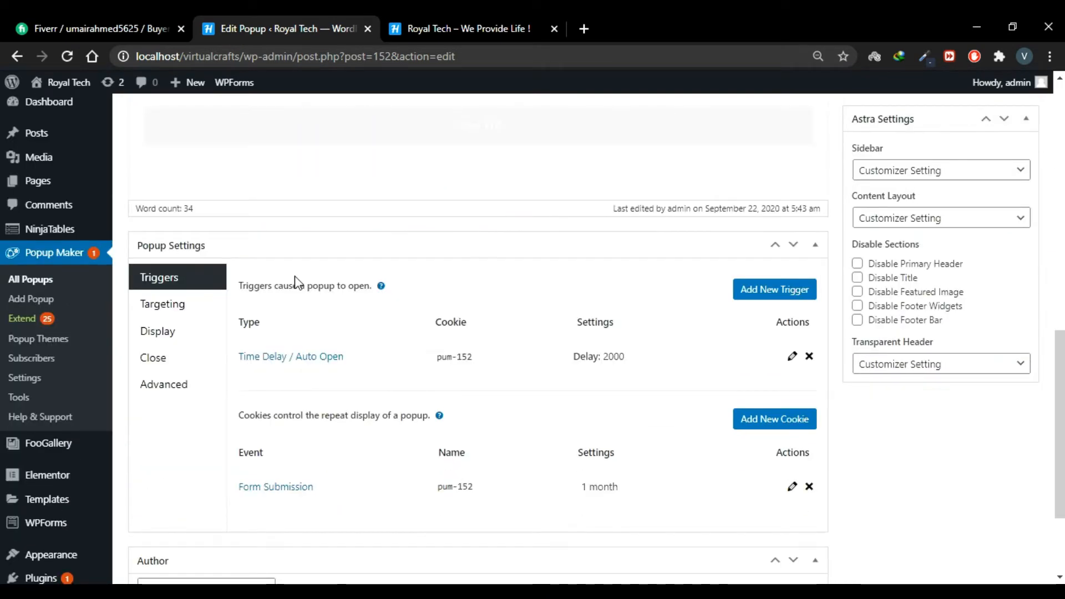
left_click(185, 306)
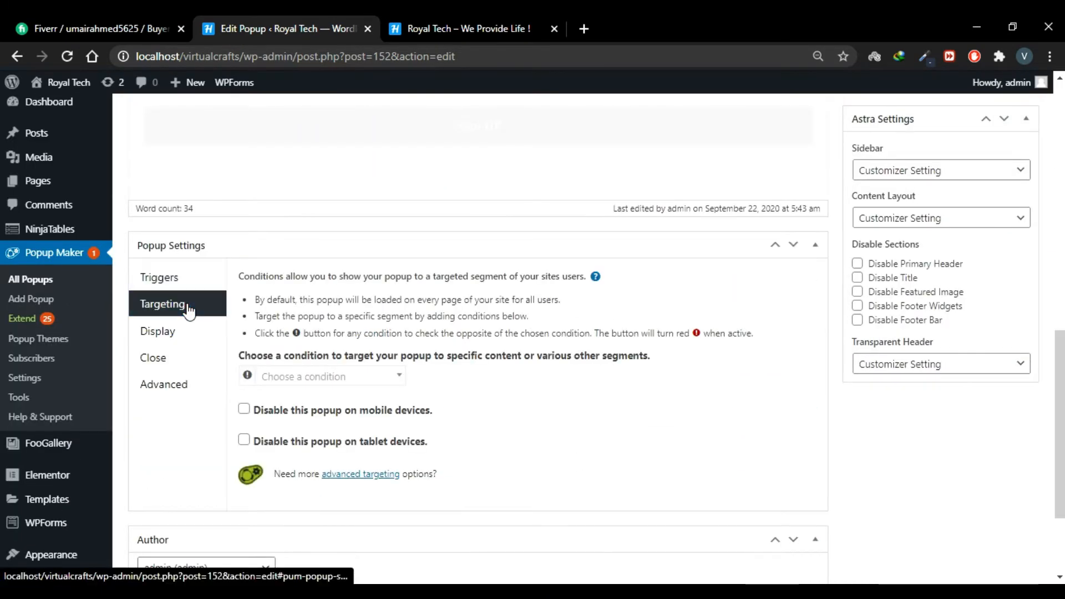
left_click(244, 409)
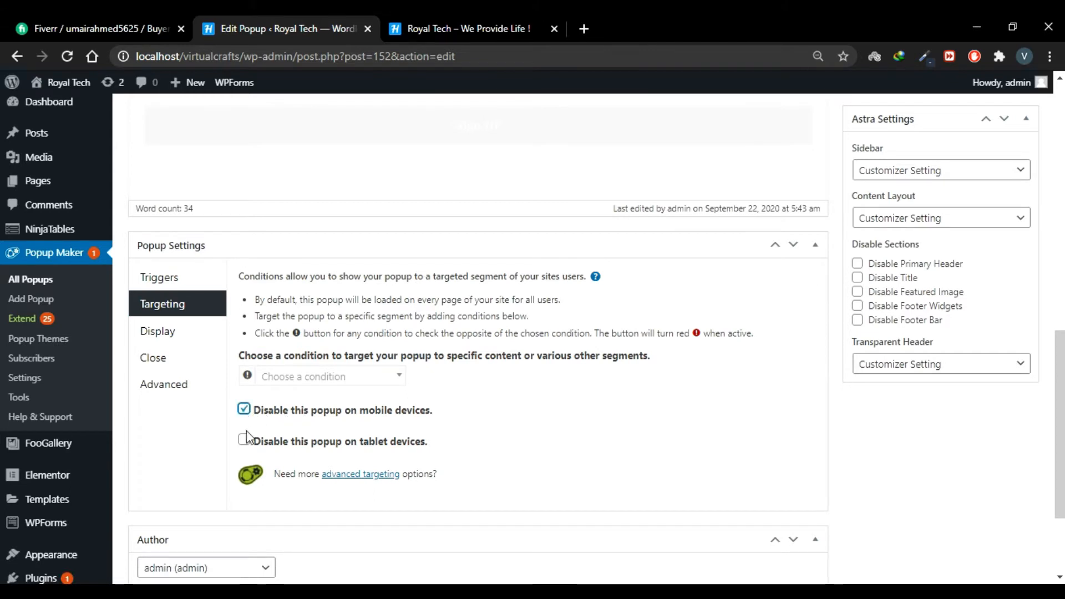
left_click(244, 410)
Step: Apply the Right Bottom Slide-in display preset and update the popup
left_click(185, 338)
scroll(442, 481, "down", 1)
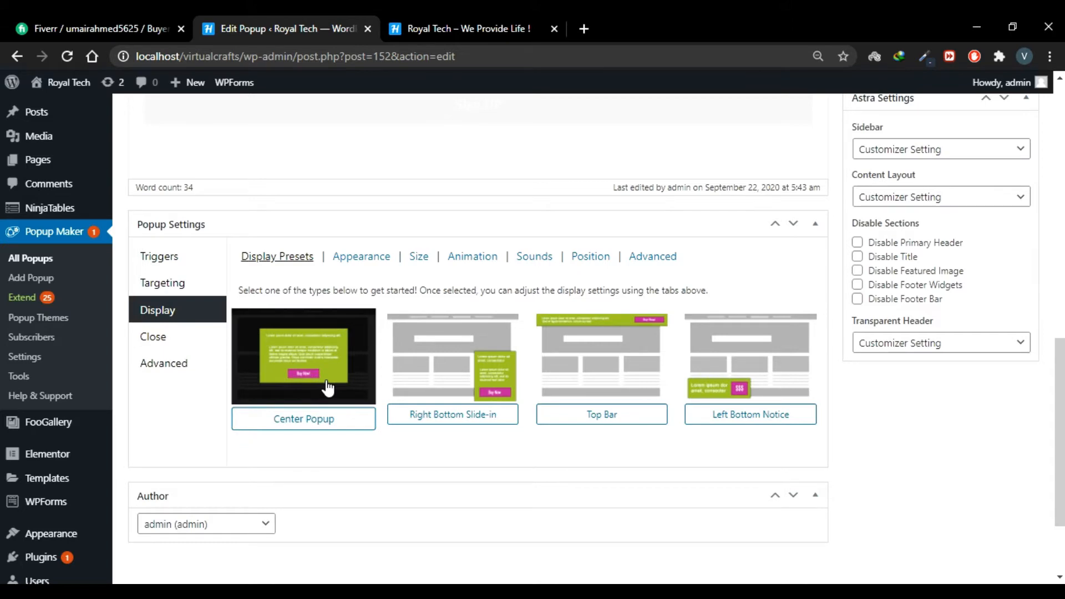
left_click(458, 385)
scroll(816, 271, "up", 6)
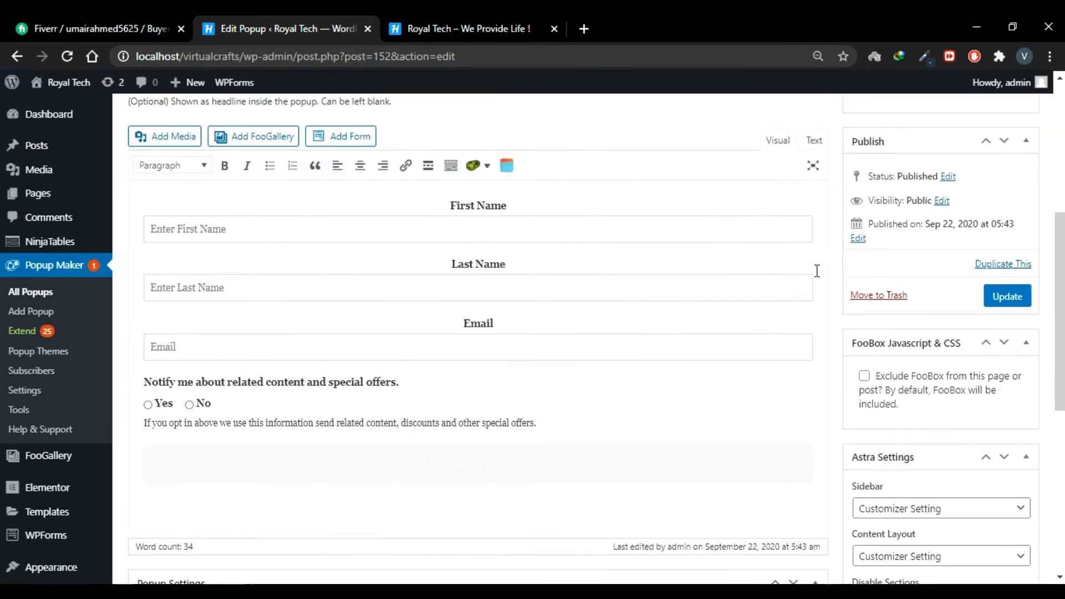
left_click(987, 299)
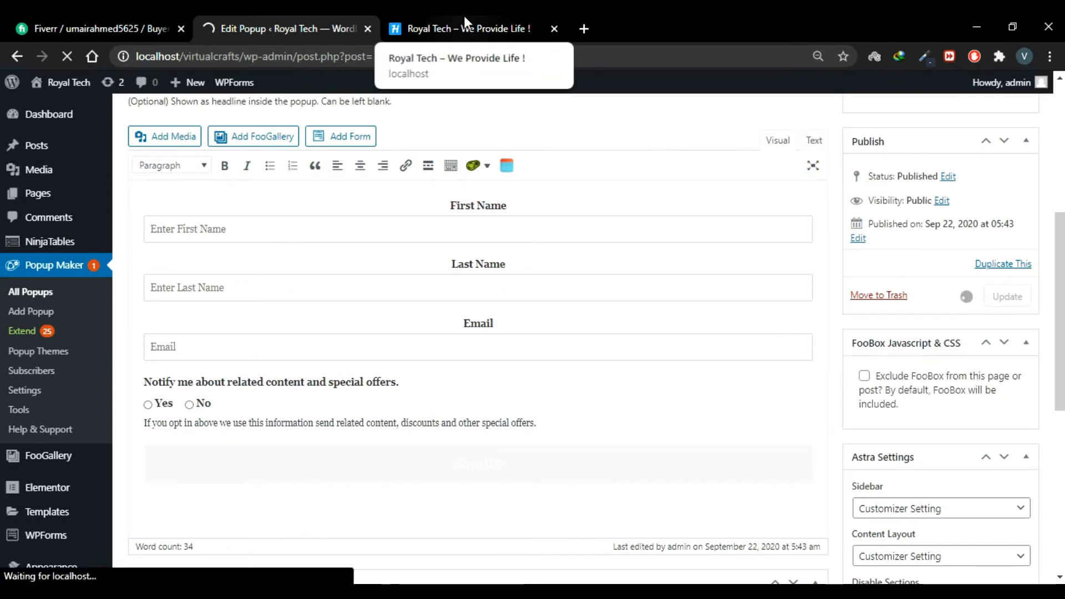
Step: Reload the site's home page to examine the popup's slide-in placement, and close the popup
left_click(481, 16)
left_click(71, 58)
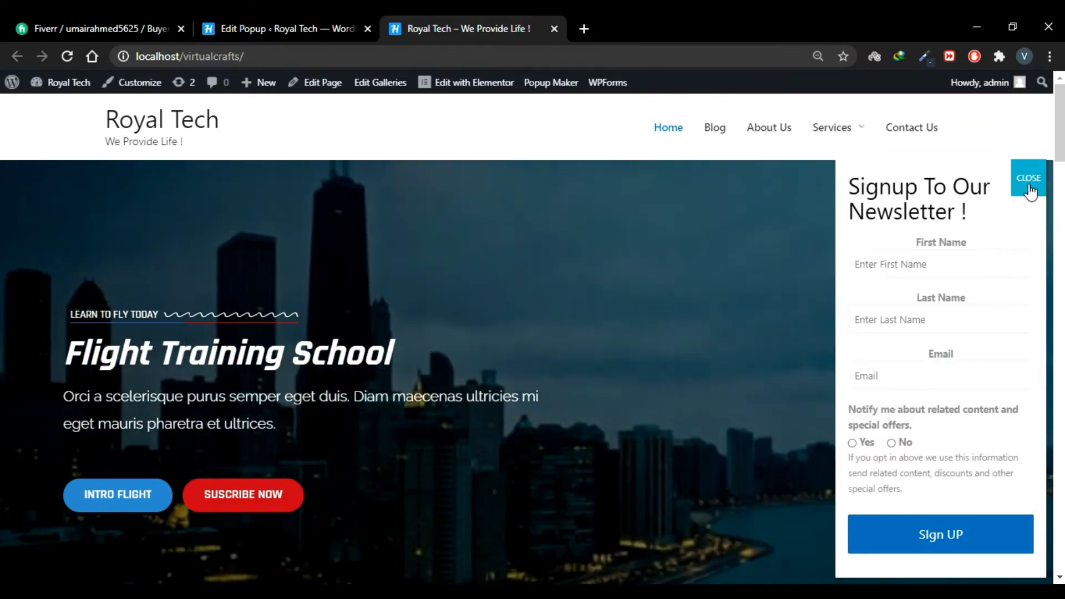
left_click(1030, 191)
Step: Dismiss the targeting tip in the popup editor and apply the Center Popup display preset
left_click(298, 23)
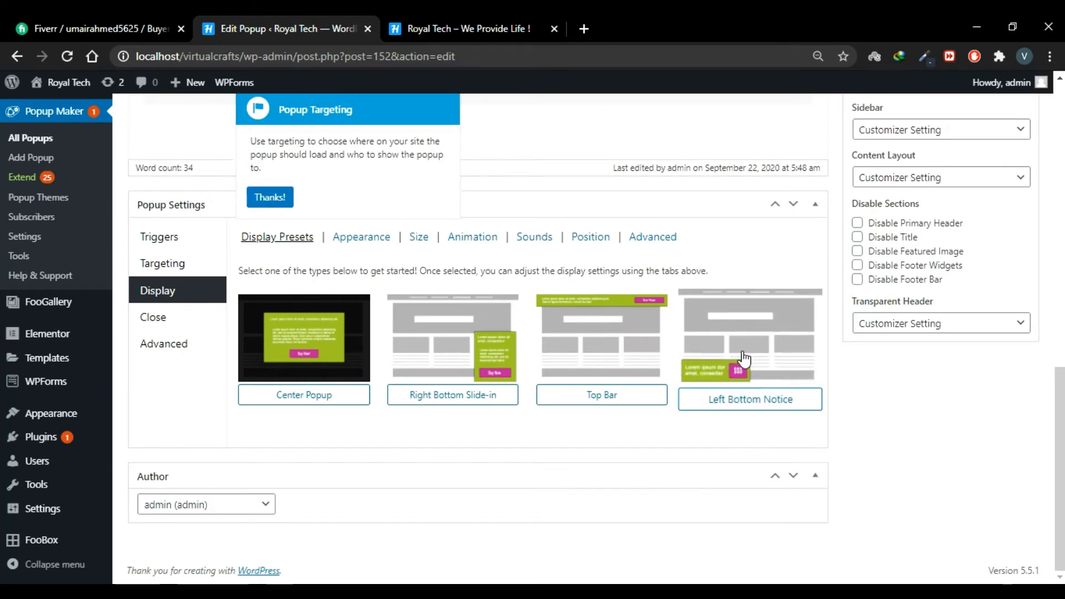
scroll(743, 360, "up", 1)
left_click(272, 224)
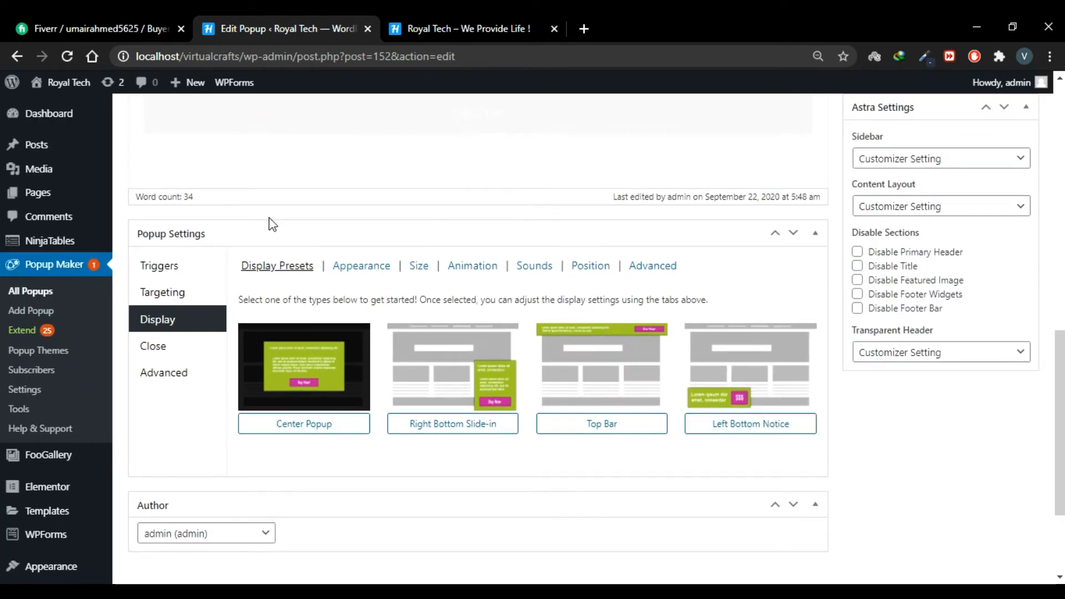
left_click(321, 384)
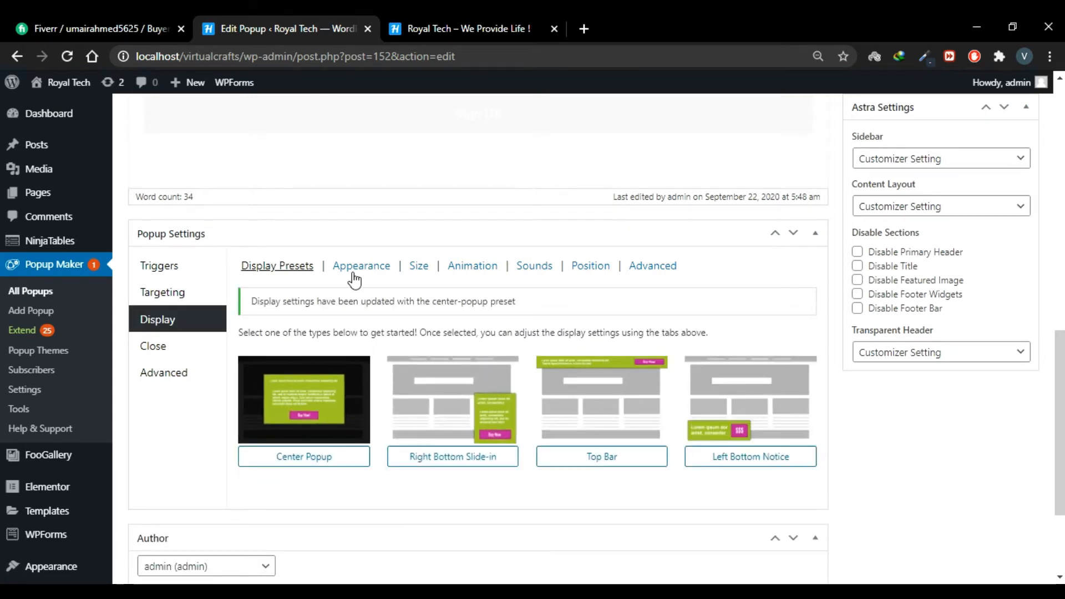
Step: Change the popup theme to Light Box and update the popup
left_click(362, 267)
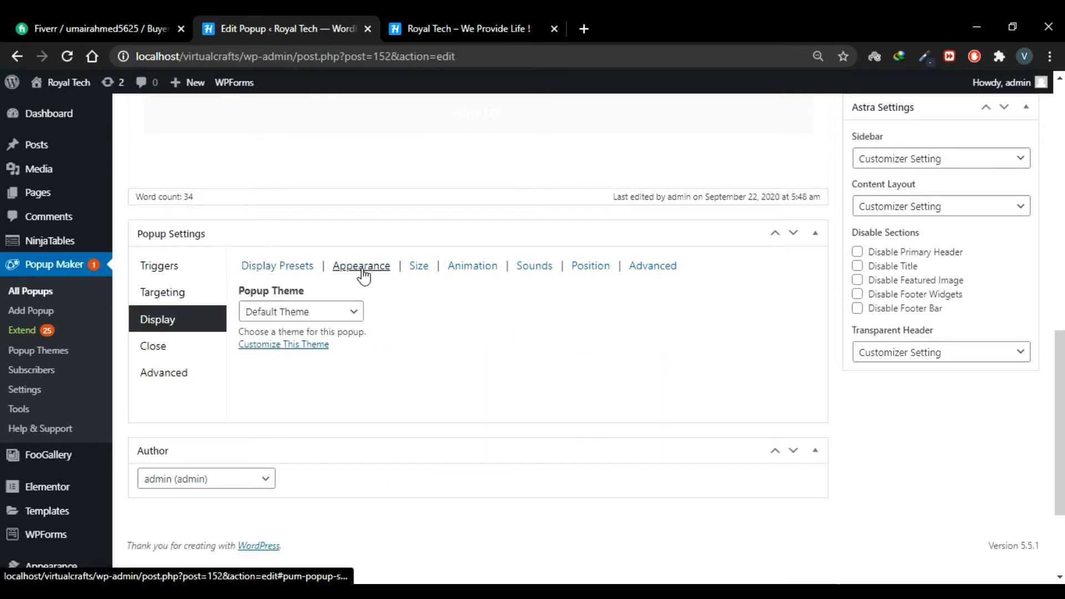
left_click(353, 314)
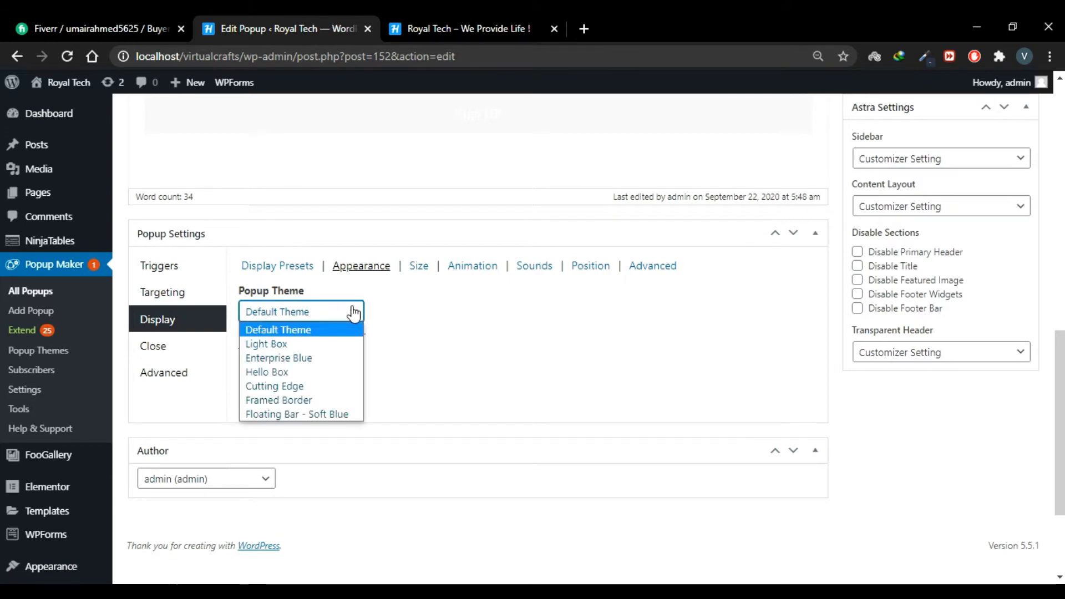
left_click(320, 348)
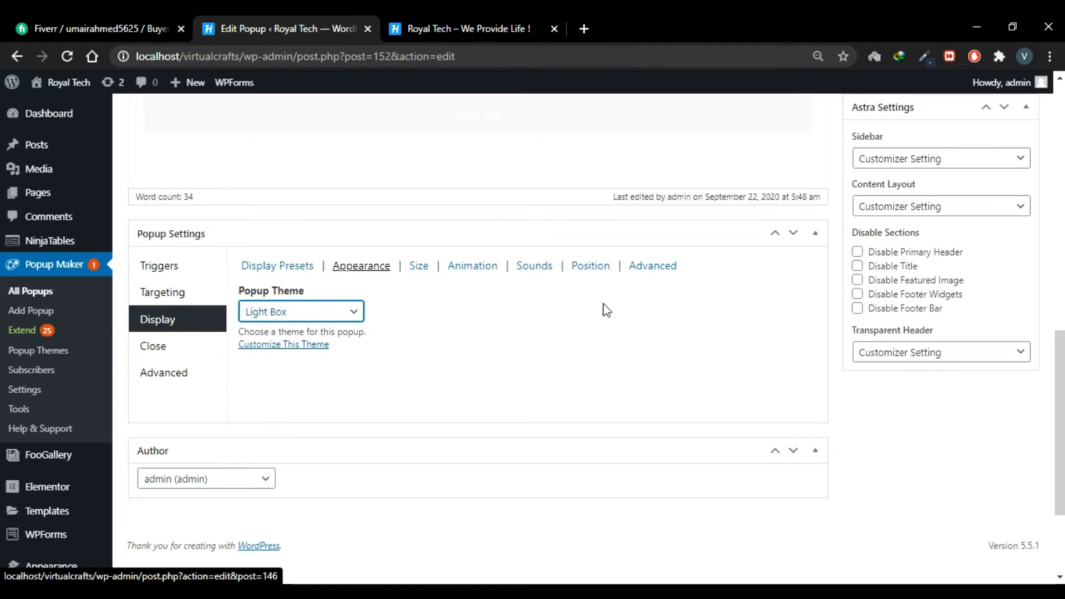
scroll(601, 309, "up", 5)
left_click(1008, 199)
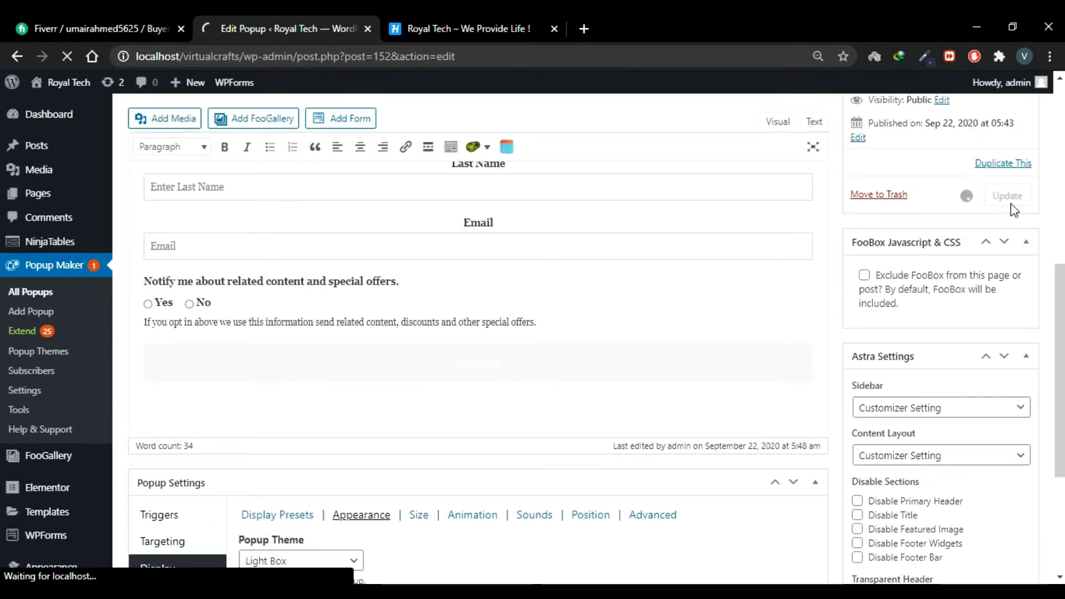
Step: Reload the site's home page to examine the popup in the Light Box theme, and close the popup
left_click(484, 15)
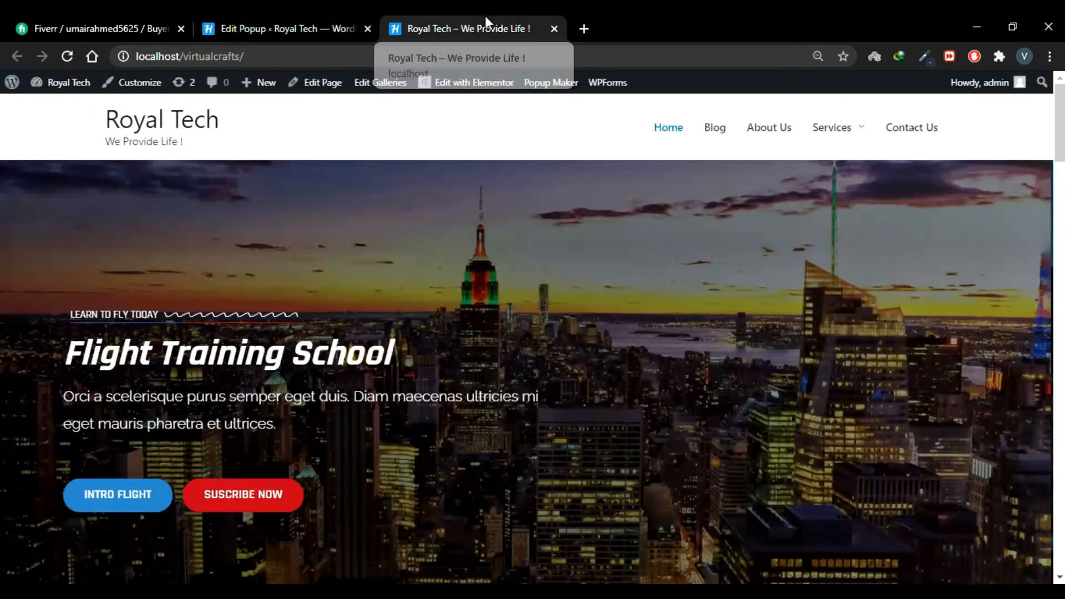
left_click(72, 58)
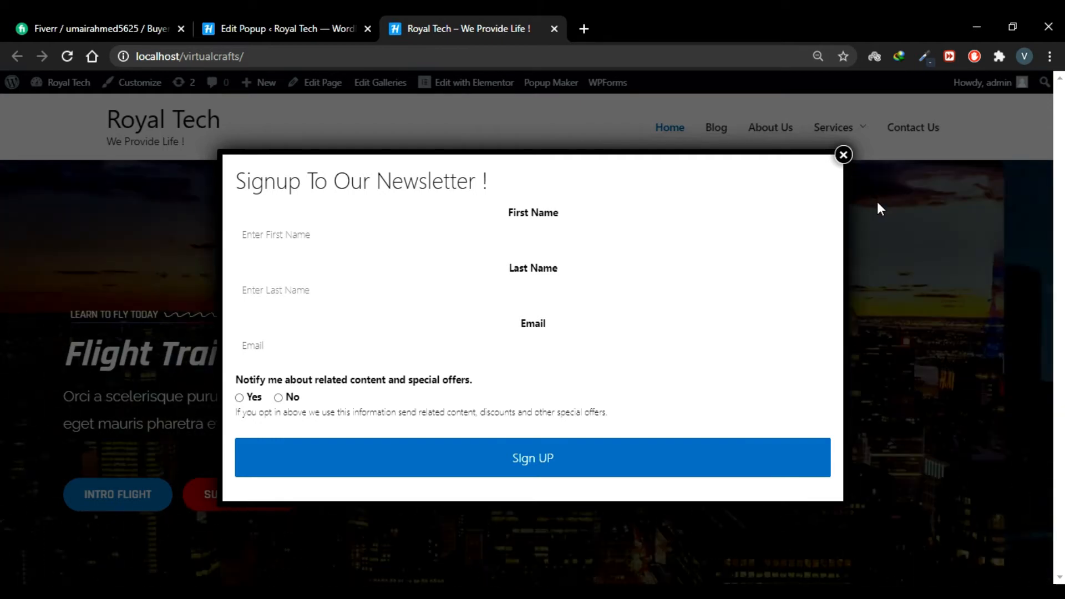
left_click(843, 154)
Step: Change the popup theme to Framed Border in the popup's display settings and update the popup
left_click(323, 17)
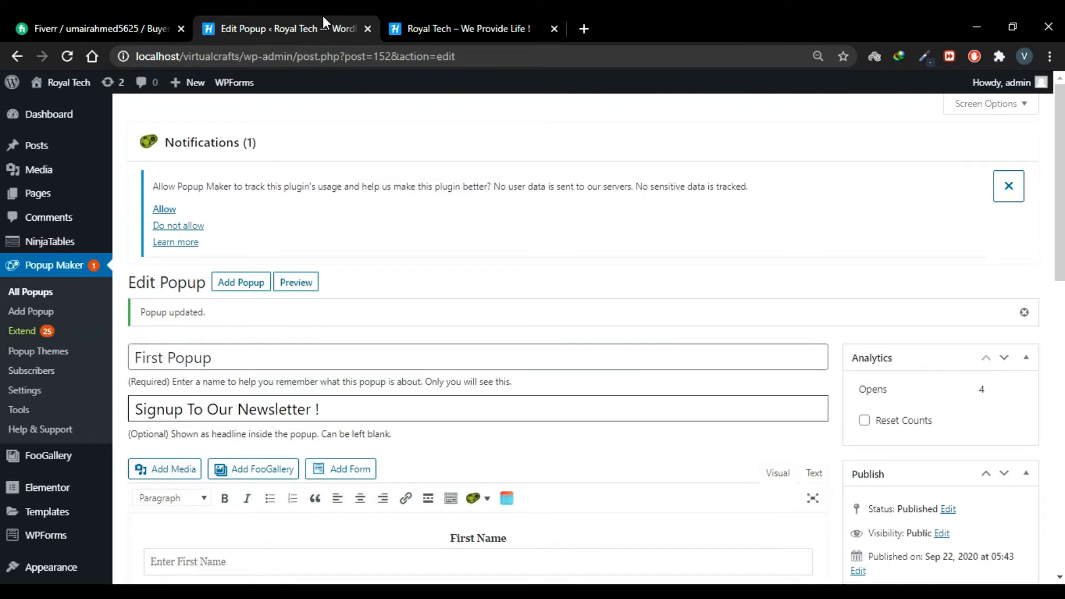
scroll(406, 358, "down", 10)
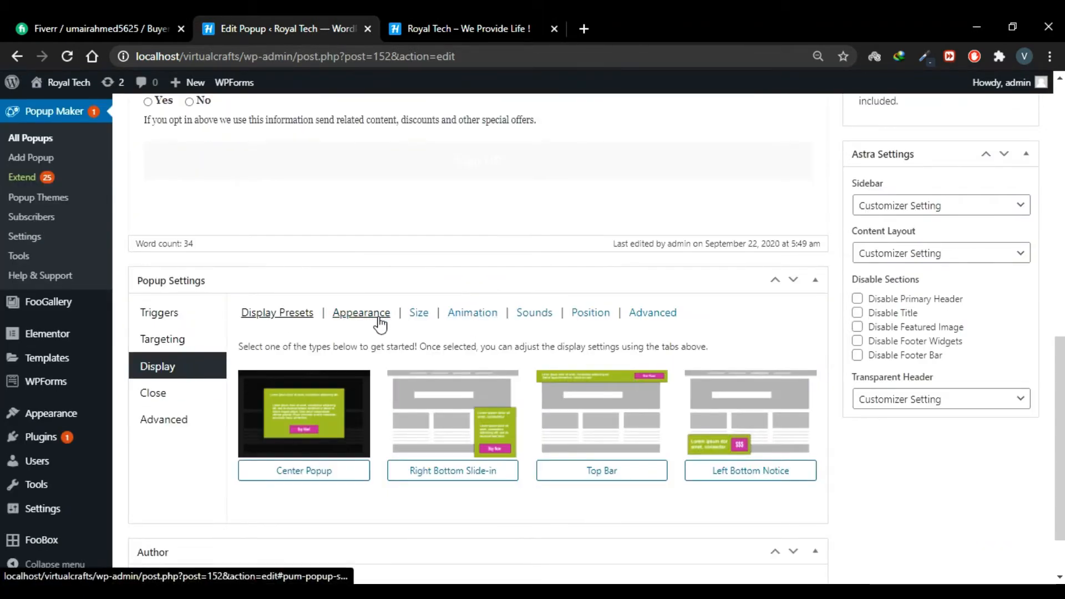
left_click(361, 312)
scroll(494, 400, "down", 1)
left_click(301, 336)
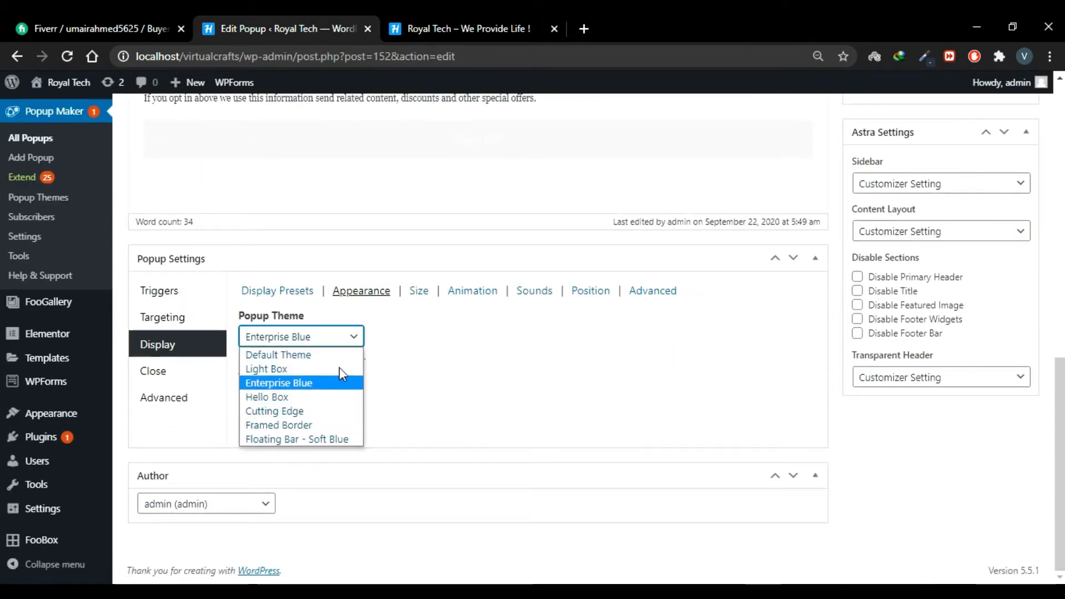
left_click(334, 425)
scroll(721, 383, "up", 6)
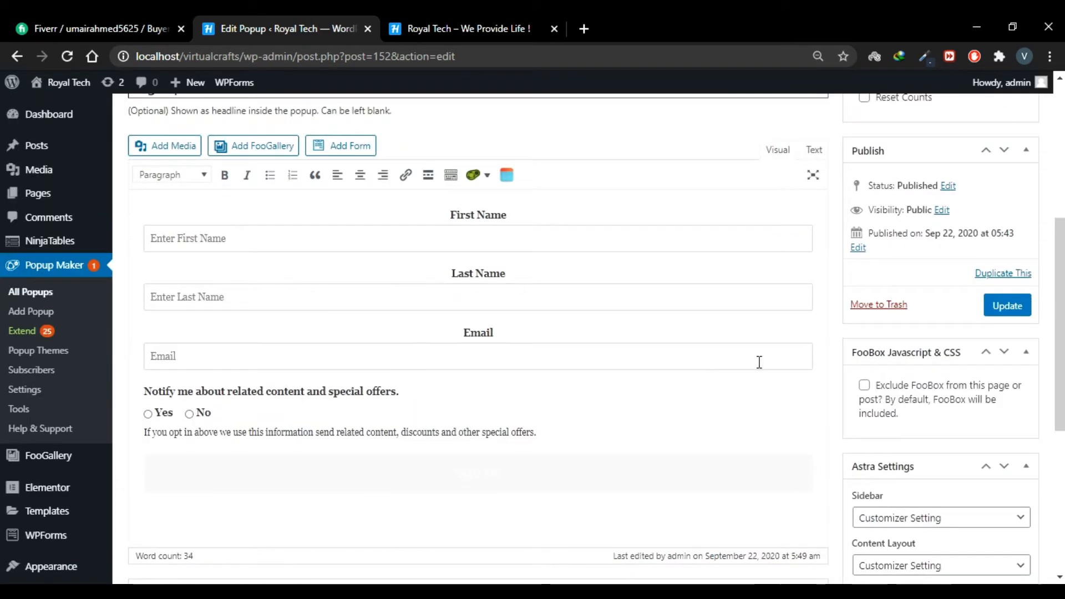
left_click(1004, 304)
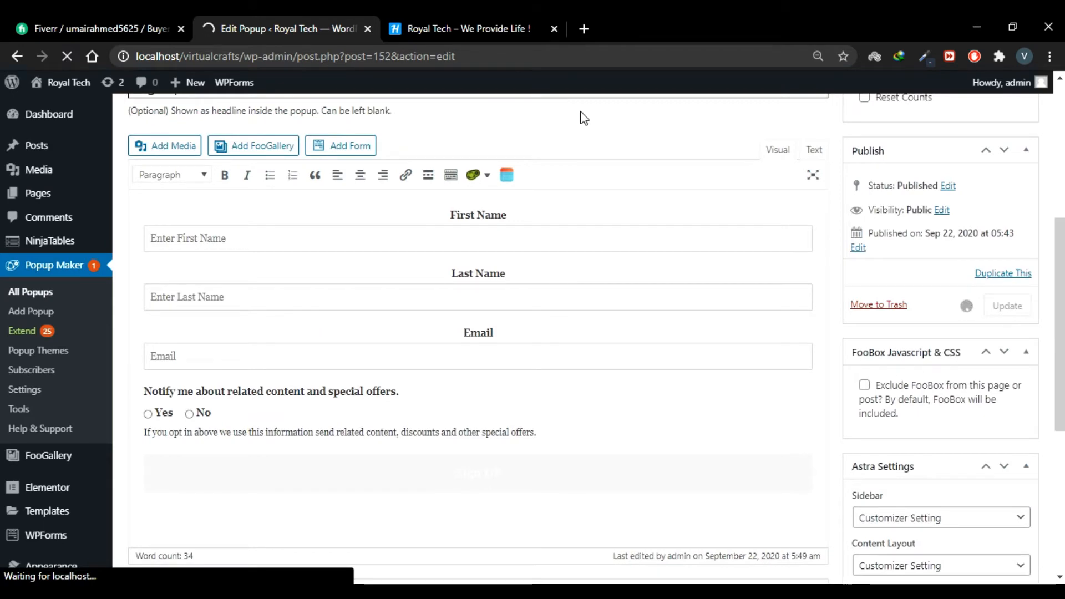
Step: Reload the site's home page to examine the popup in the Framed Border theme, and close the popup
left_click(504, 22)
left_click(66, 56)
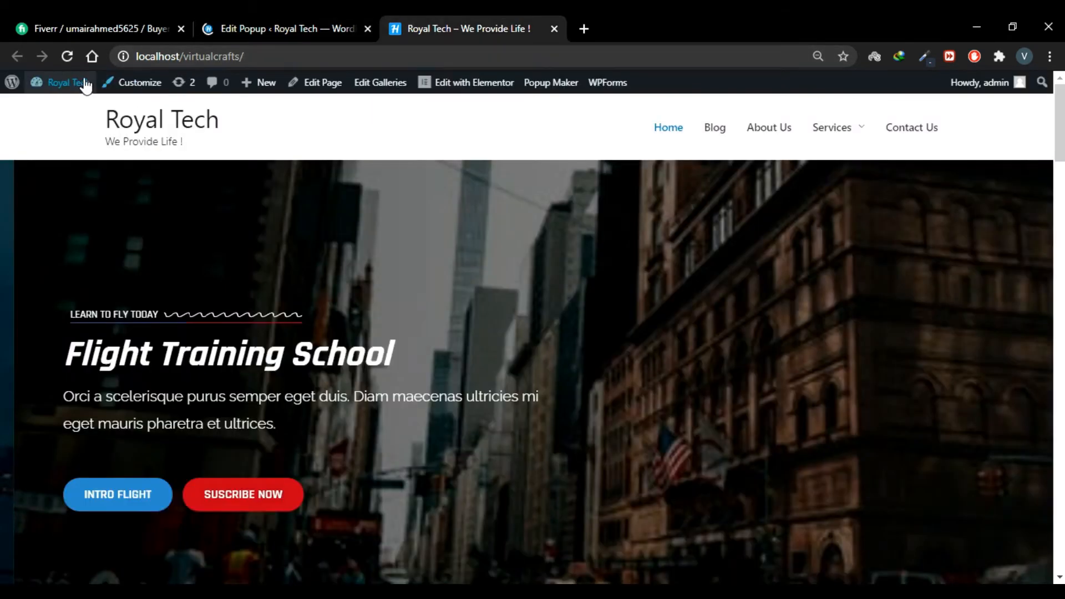
scroll(485, 328, "down", 2)
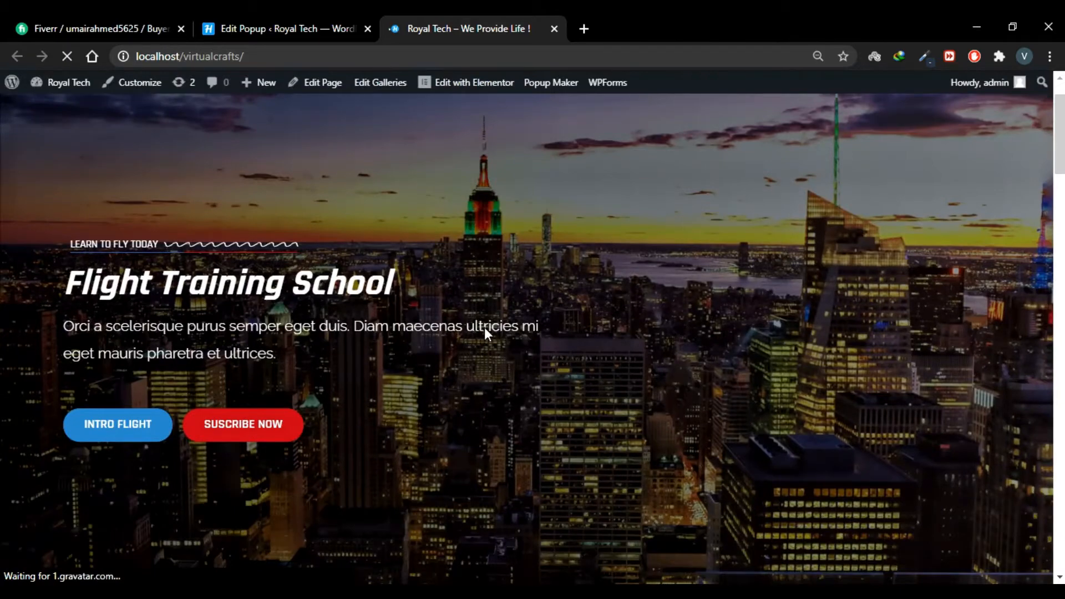
scroll(484, 327, "up", 1)
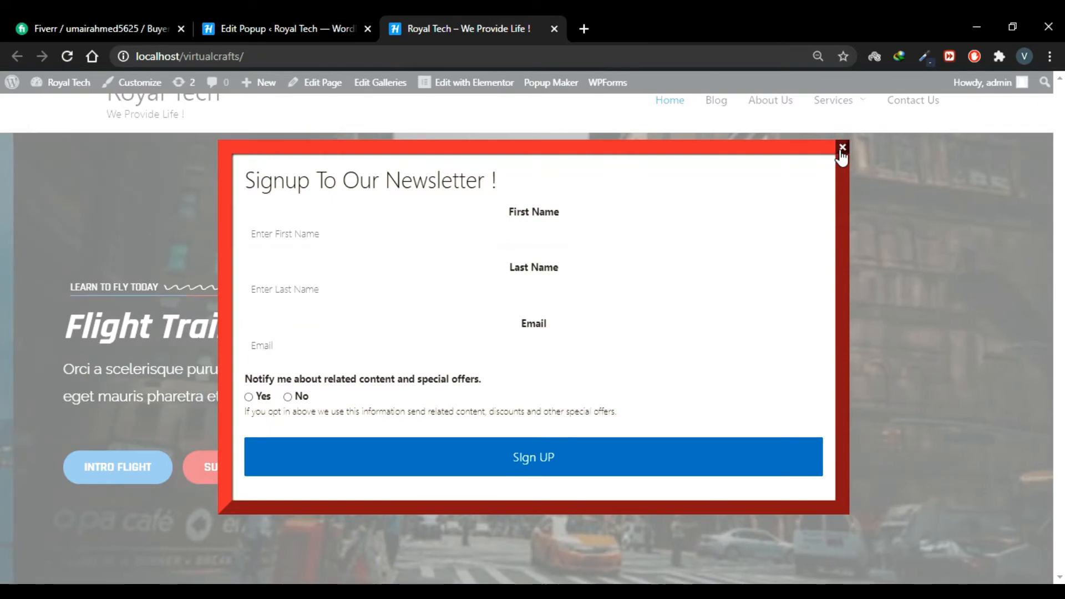
left_click(842, 147)
scroll(364, 206, "up", 1)
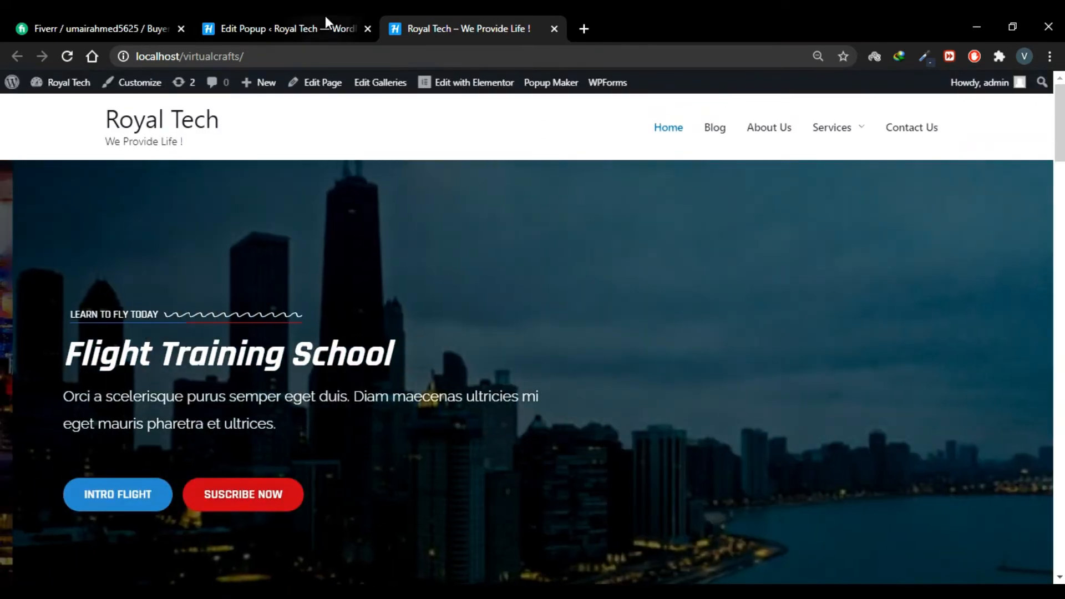
Step: Return to the popup editor and review the available popup sizes and width limits in the display settings
left_click(325, 16)
scroll(423, 340, "down", 5)
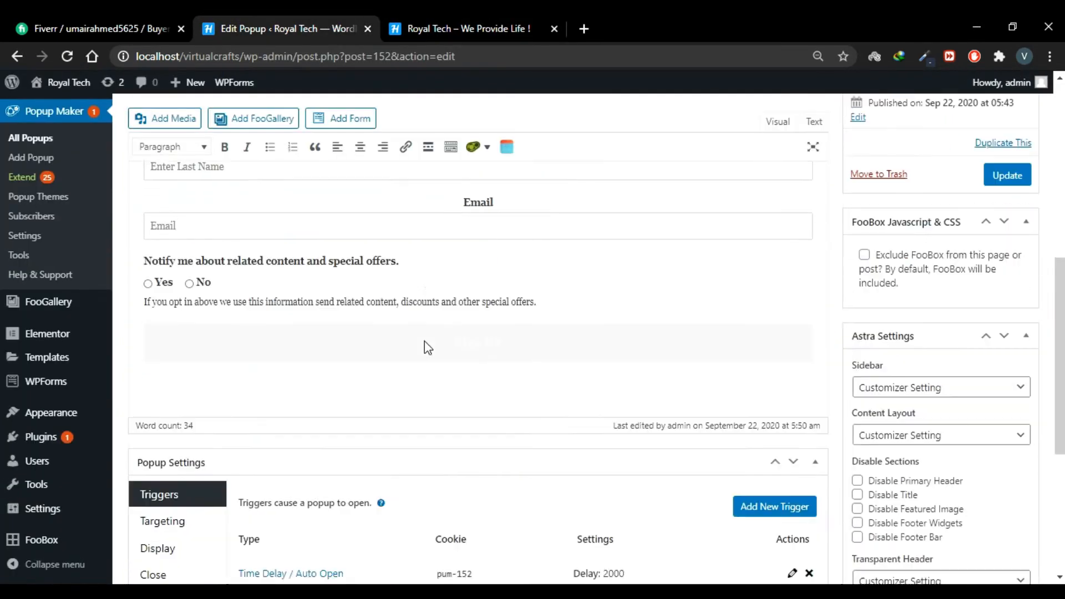
scroll(427, 347, "down", 5)
left_click(157, 246)
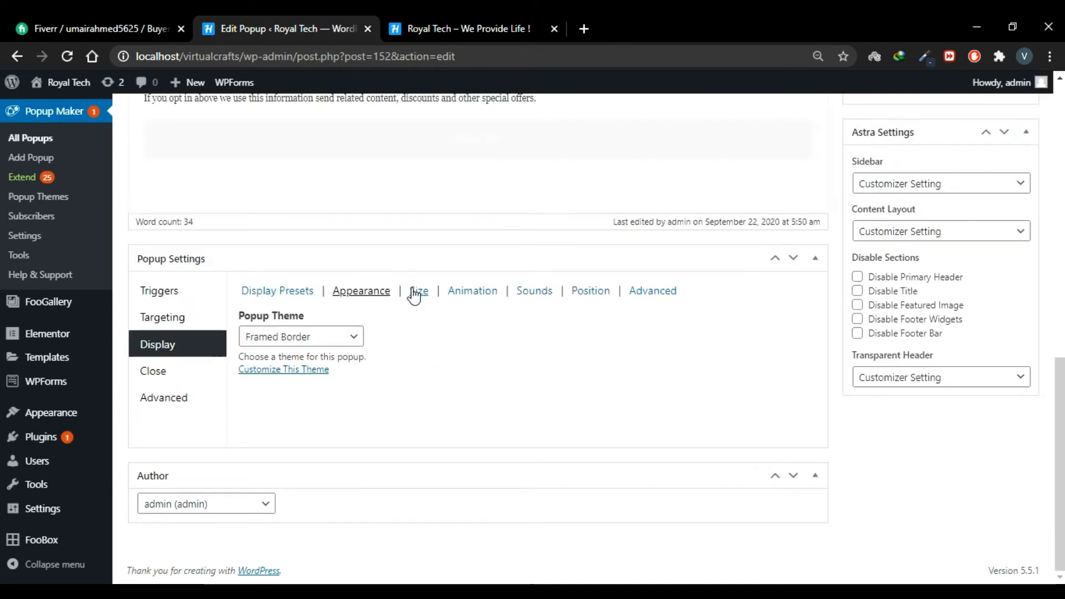
left_click(417, 292)
scroll(424, 334, "down", 1)
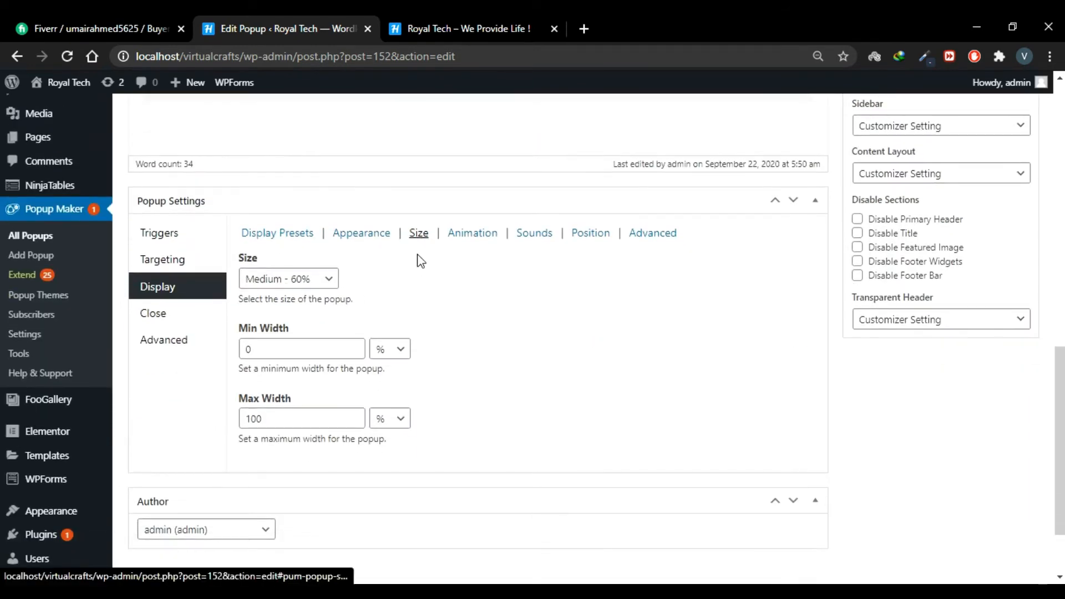
left_click(329, 283)
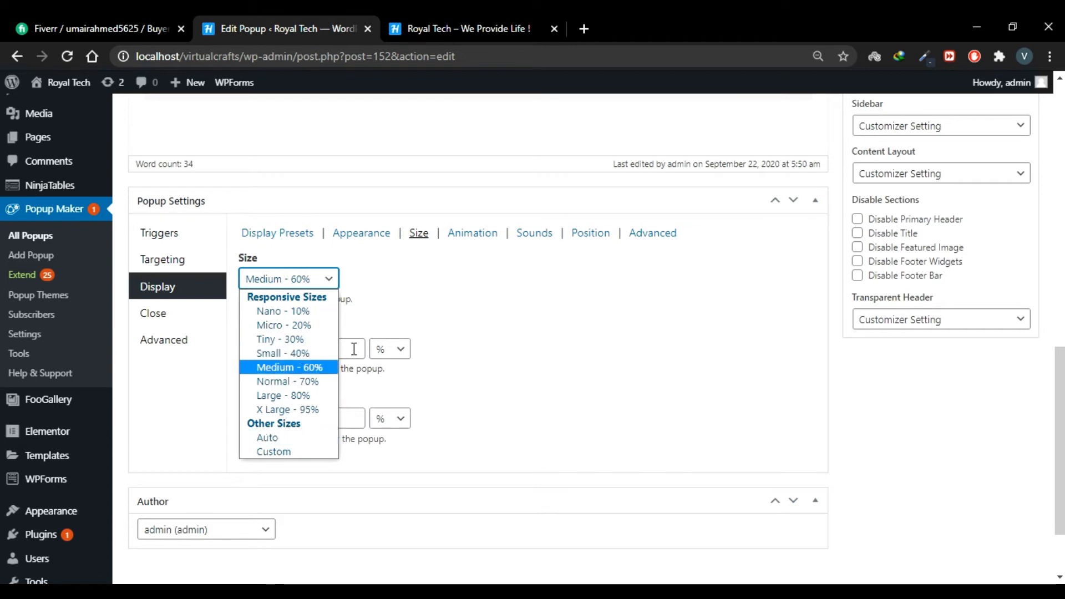
left_click(422, 284)
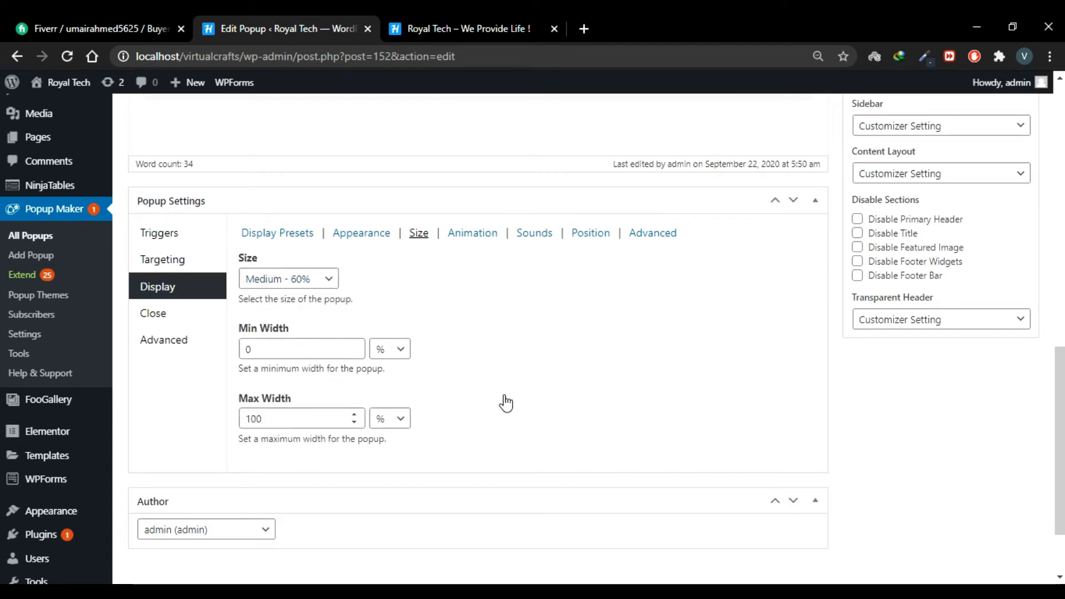
Step: Set the popup's animation type to Slide with Right as the animation origin, and update the popup
left_click(475, 236)
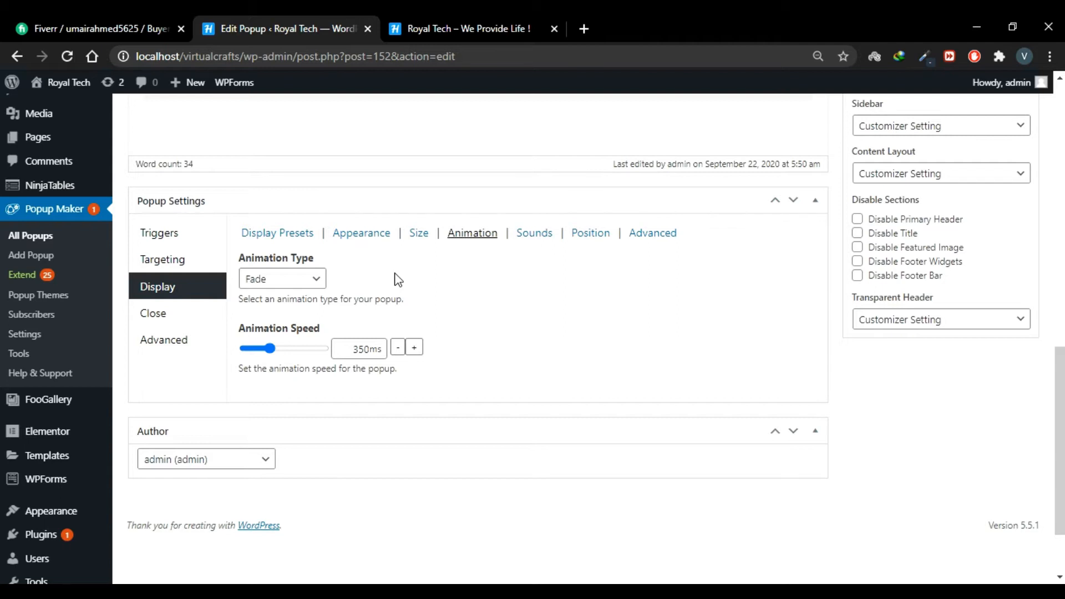
left_click(309, 278)
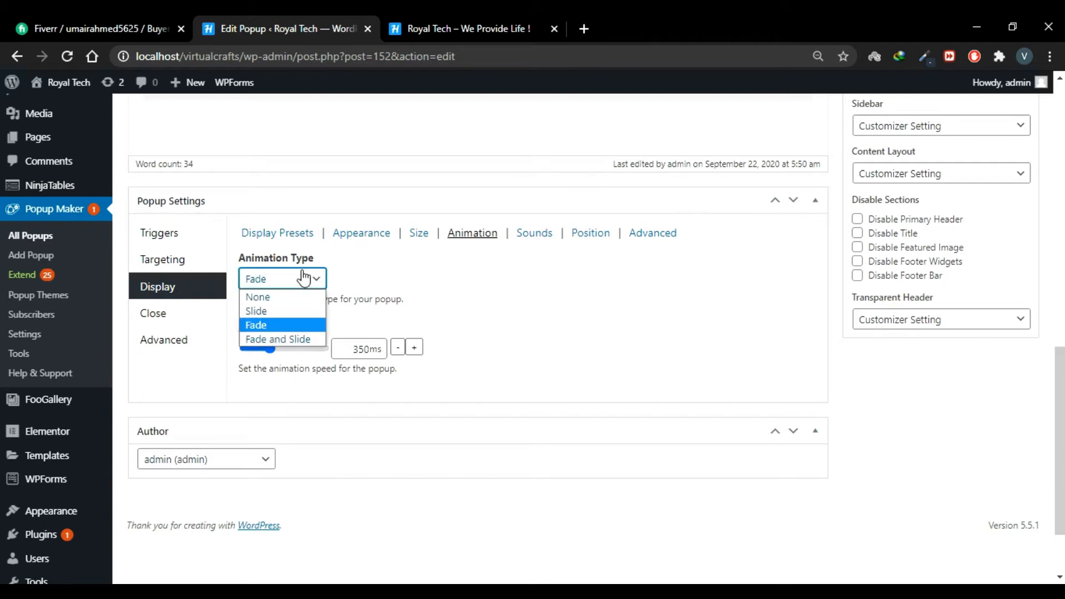
left_click(309, 309)
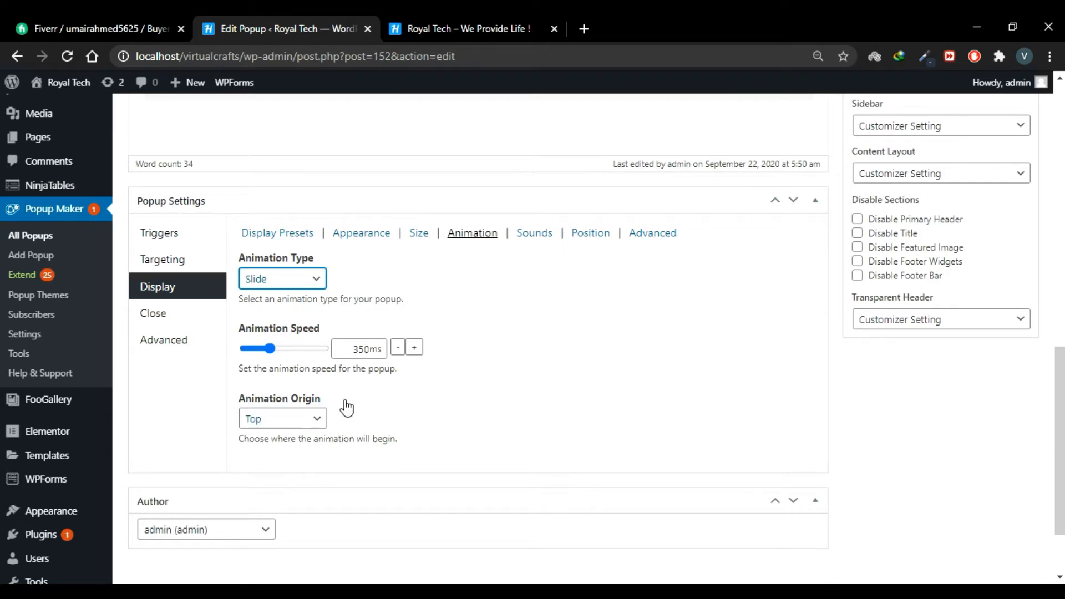
left_click(315, 425)
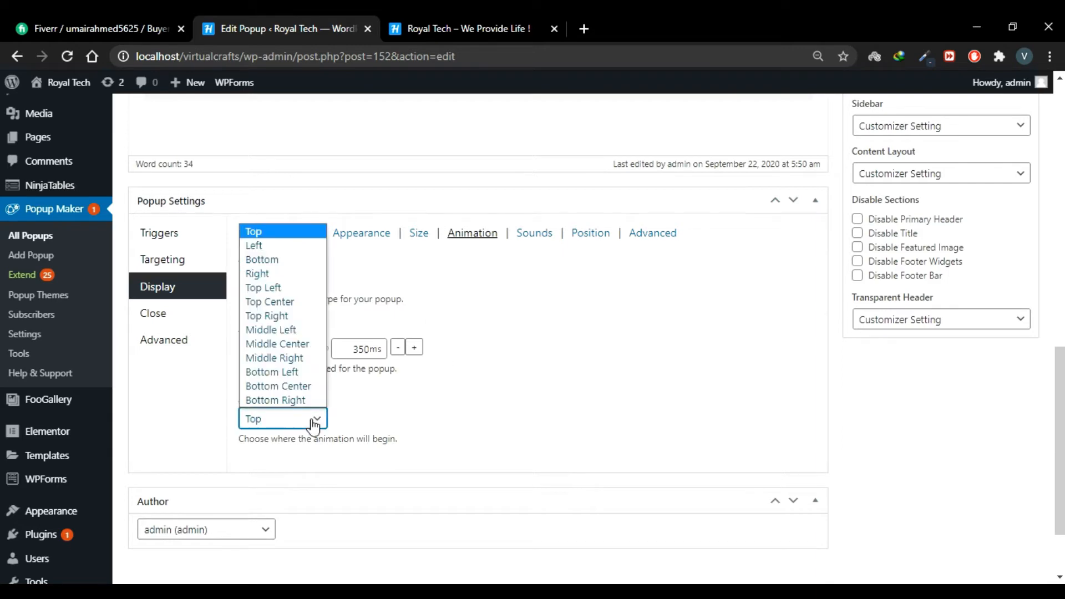
left_click(306, 275)
scroll(717, 238, "up", 5)
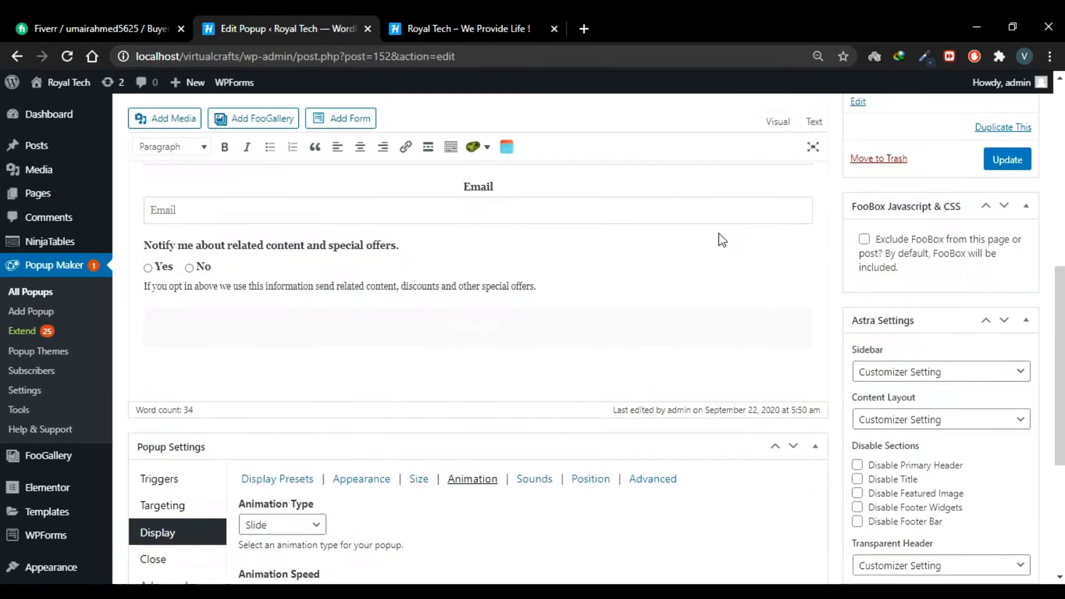
left_click(988, 163)
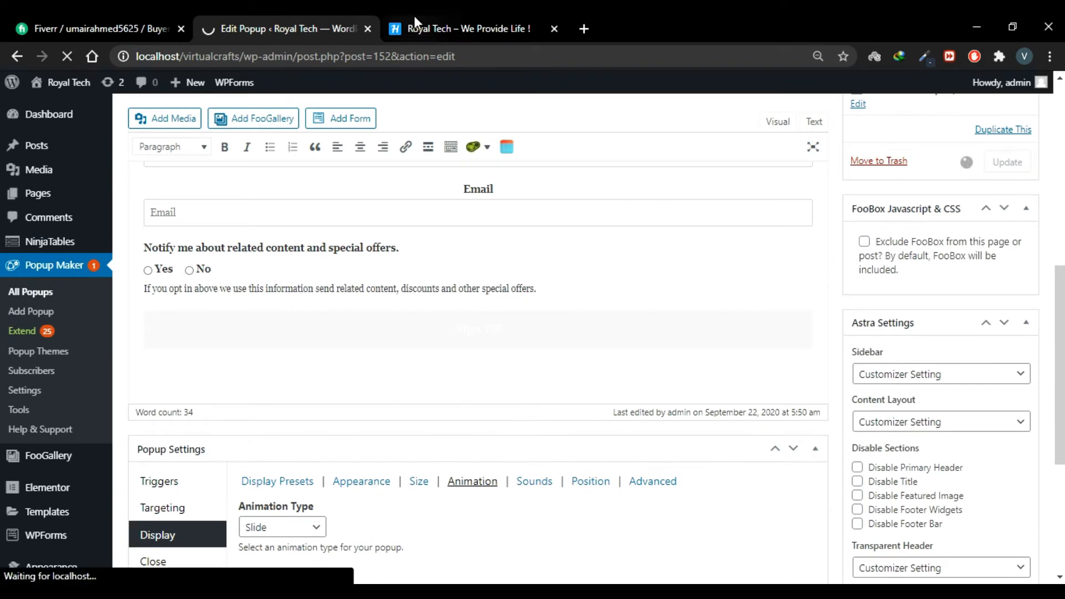
Step: Reload the site's home page to check the popup's slide animation, and close the popup
left_click(465, 19)
left_click(67, 56)
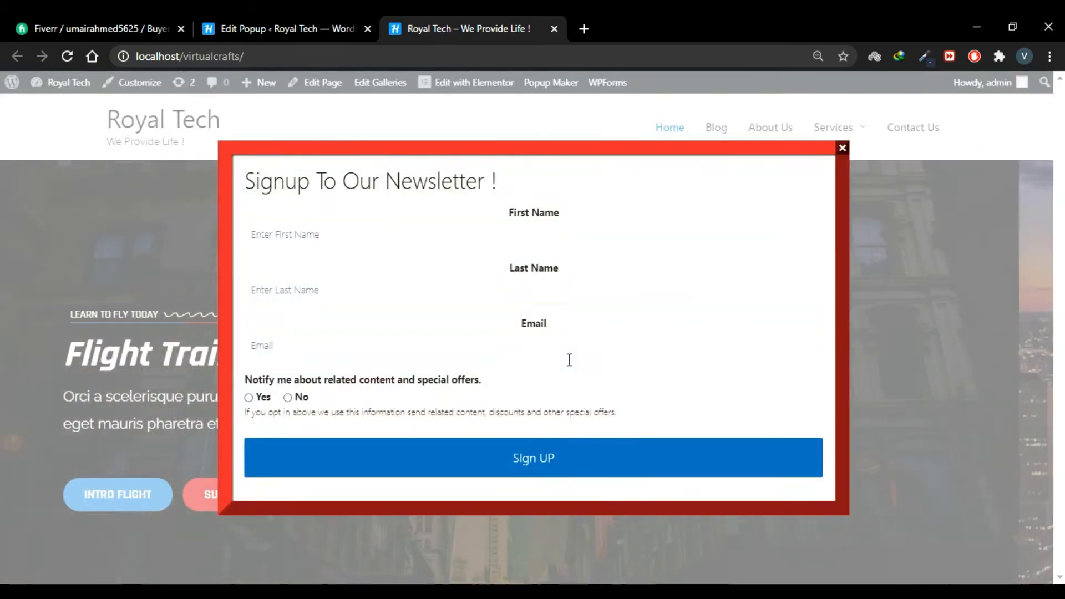
left_click(842, 149)
Step: Try Beep Up as the popup's opening sound, set it to Beep 2 instead, and update the popup
left_click(224, 25)
scroll(381, 379, "down", 5)
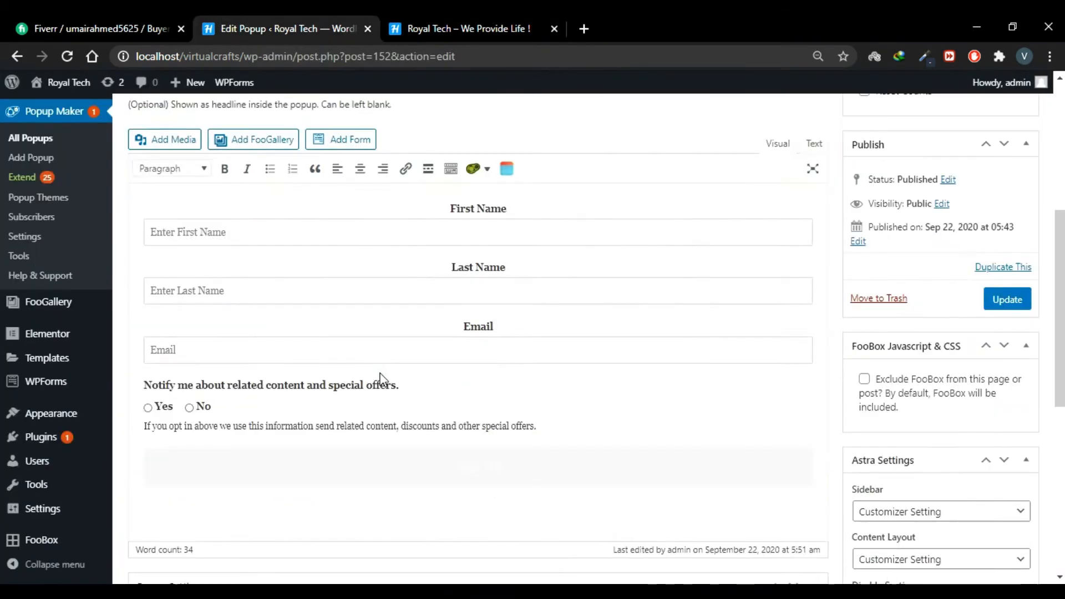
scroll(381, 379, "down", 6)
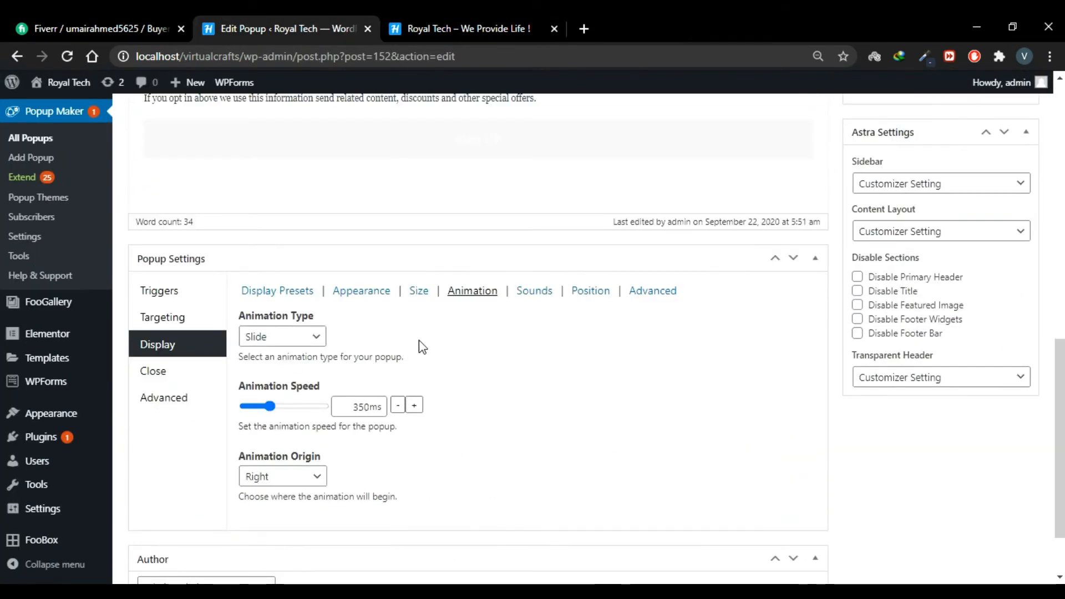
left_click(535, 292)
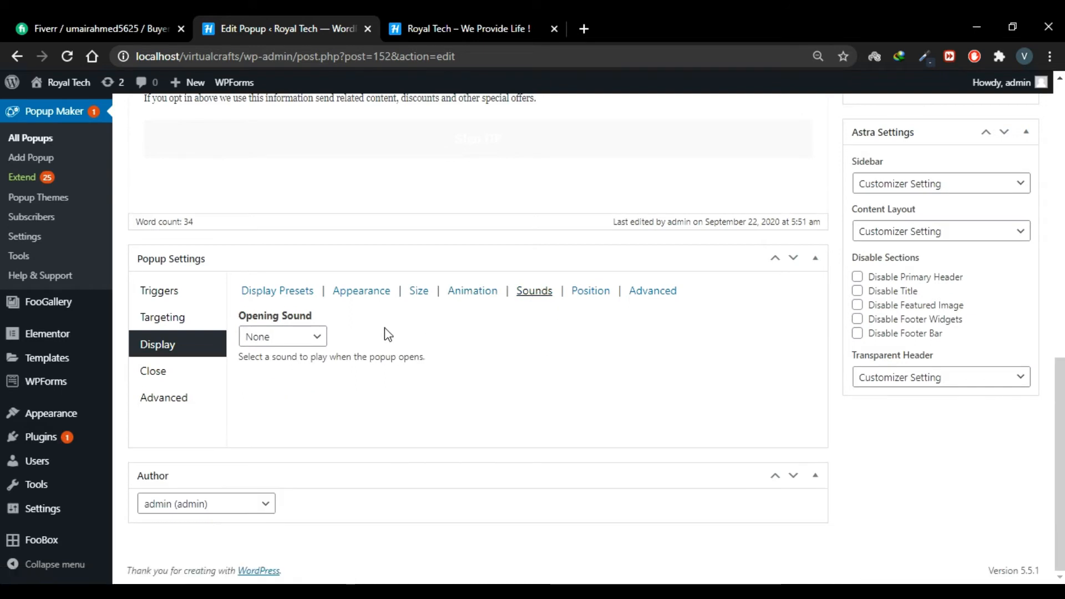
left_click(320, 342)
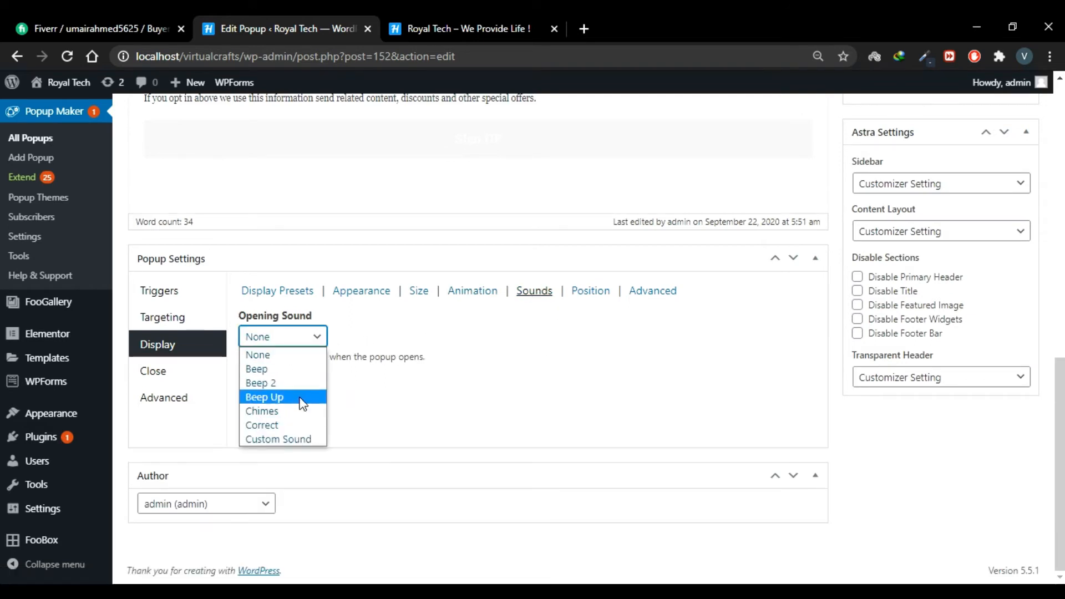
left_click(302, 398)
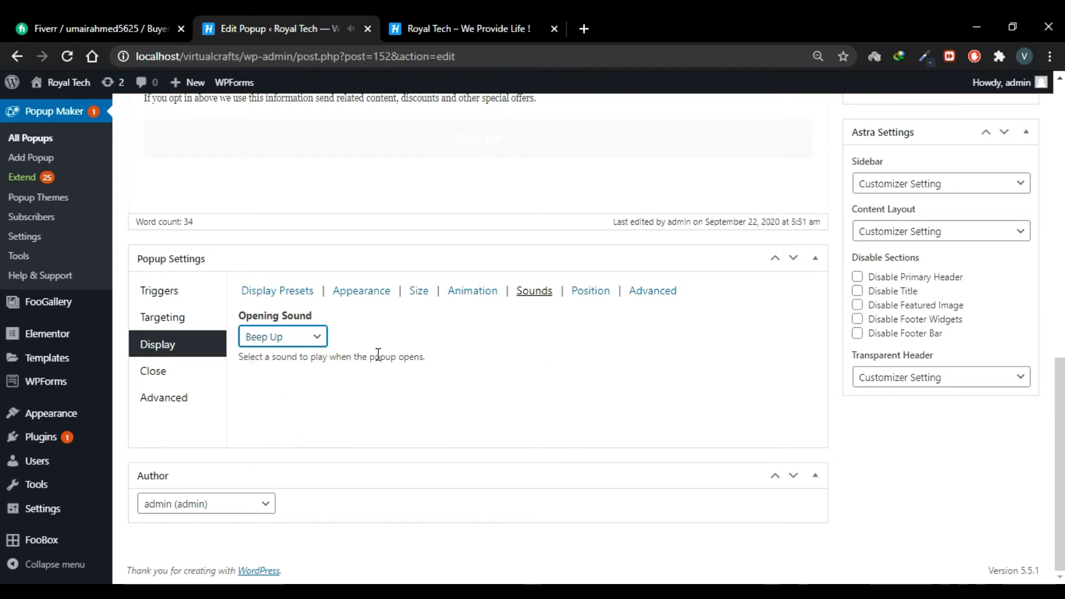
left_click(310, 339)
left_click(257, 383)
scroll(665, 277, "up", 4)
left_click(998, 197)
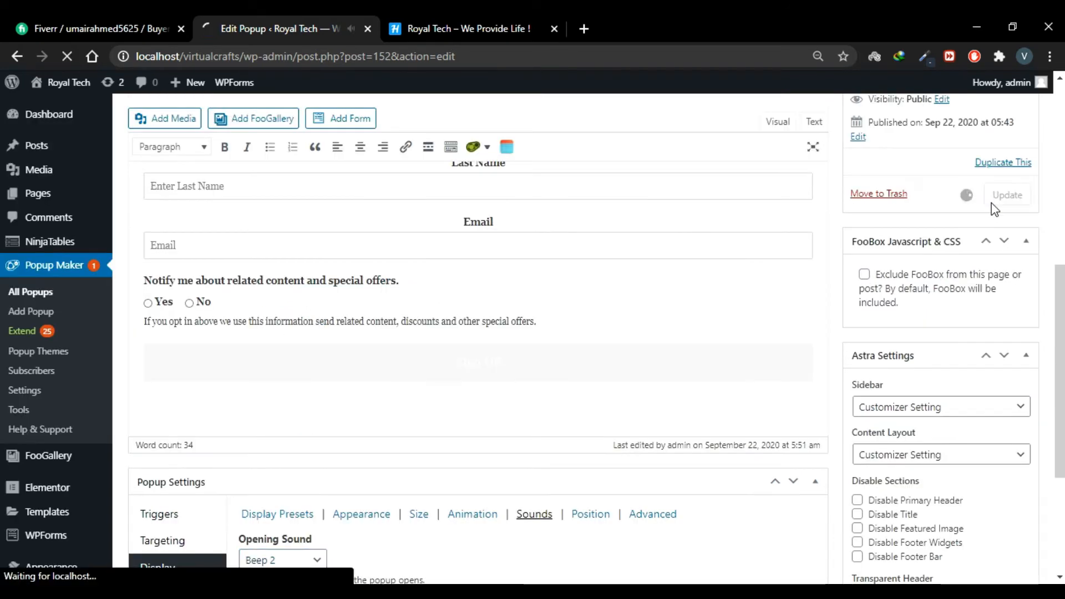
Step: Reload the site's home page to check the popup's opening sound, and close the popup
left_click(480, 27)
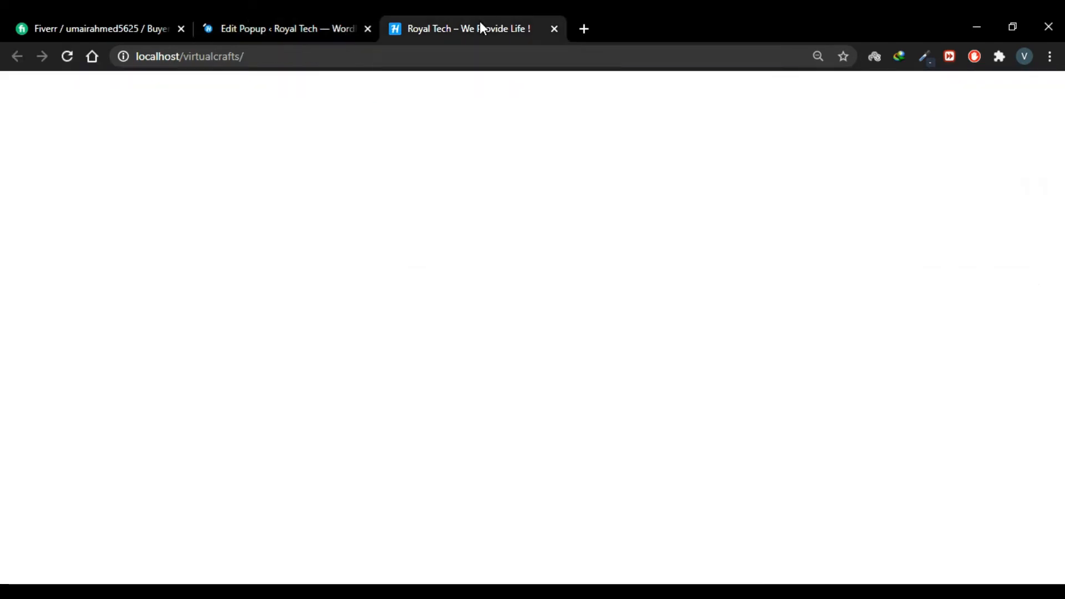
left_click(70, 57)
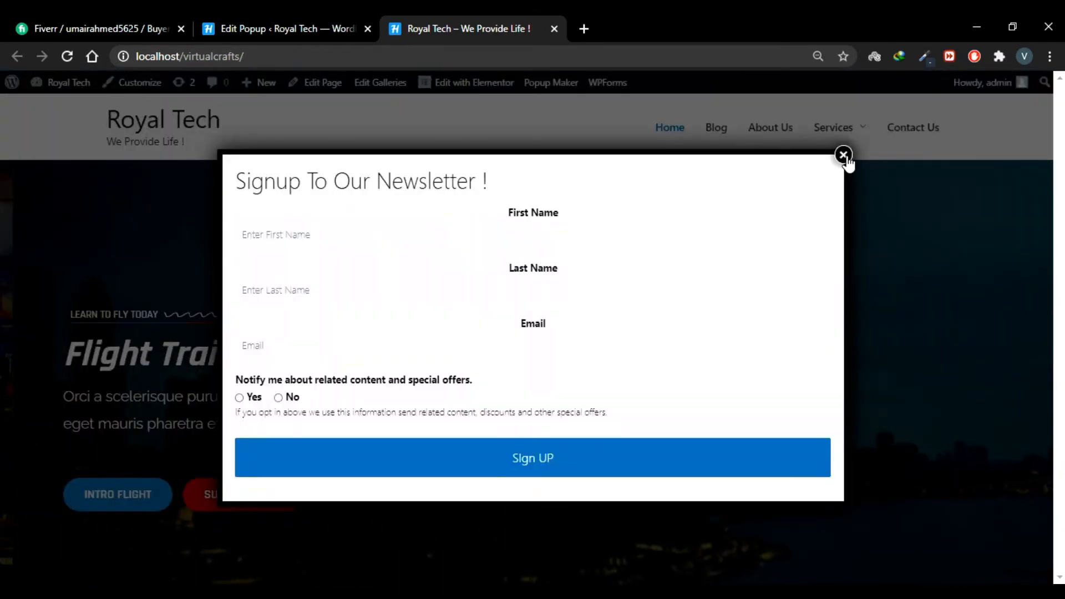
left_click(843, 155)
Step: Return to the popup editor and review the popup's position and advanced display options
left_click(290, 25)
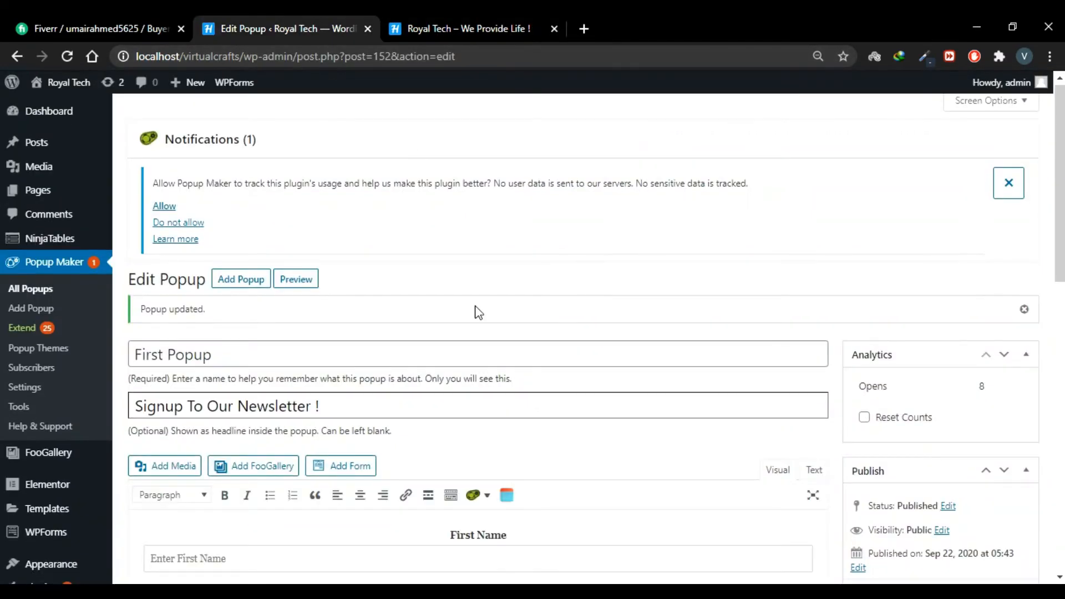
scroll(475, 307, "down", 9)
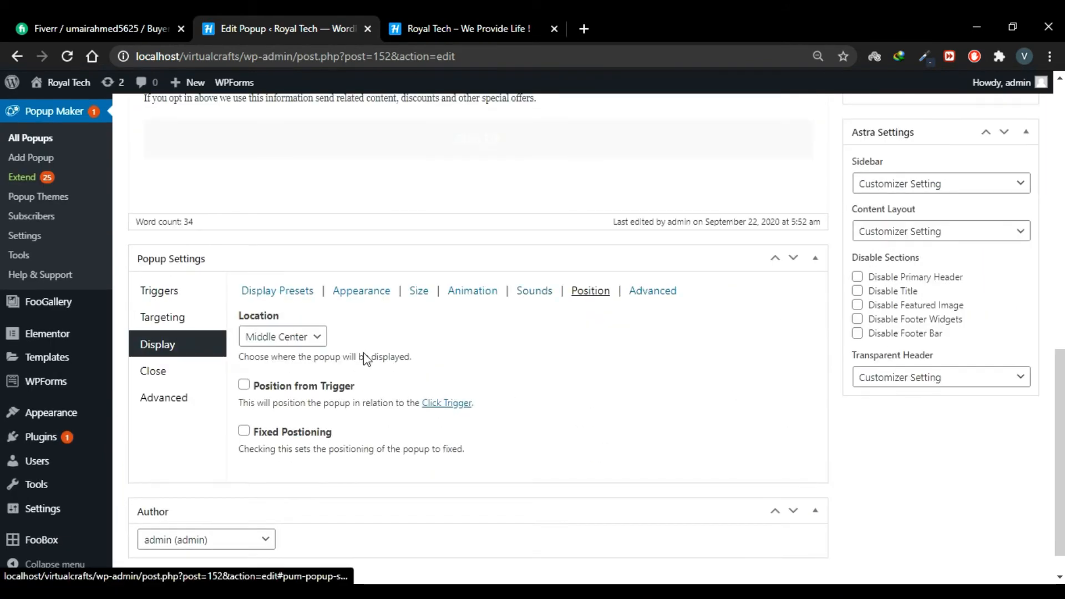
left_click(646, 291)
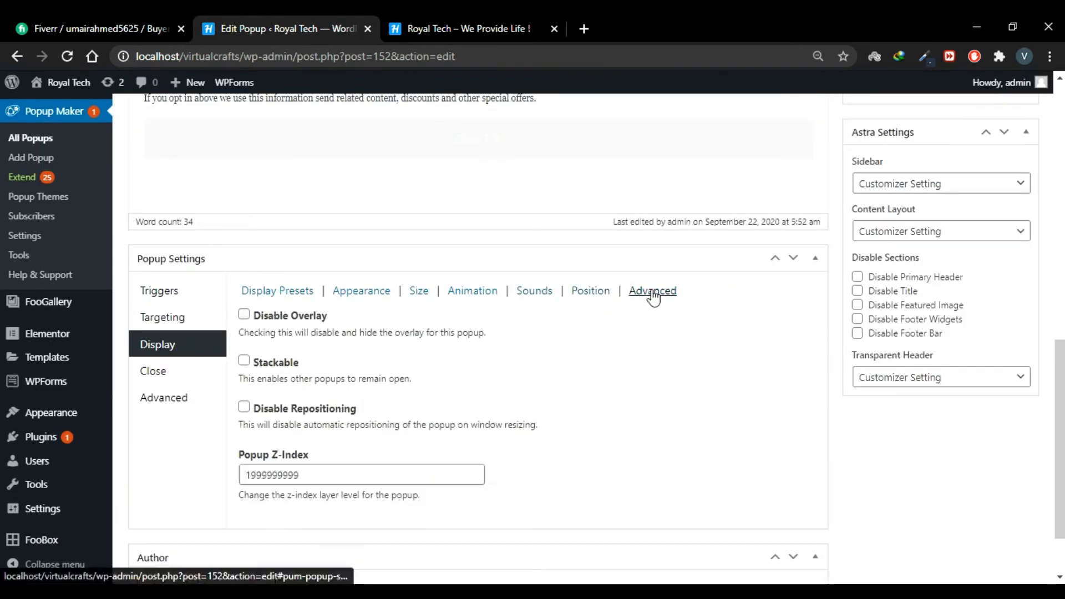
scroll(694, 288, "down", 1)
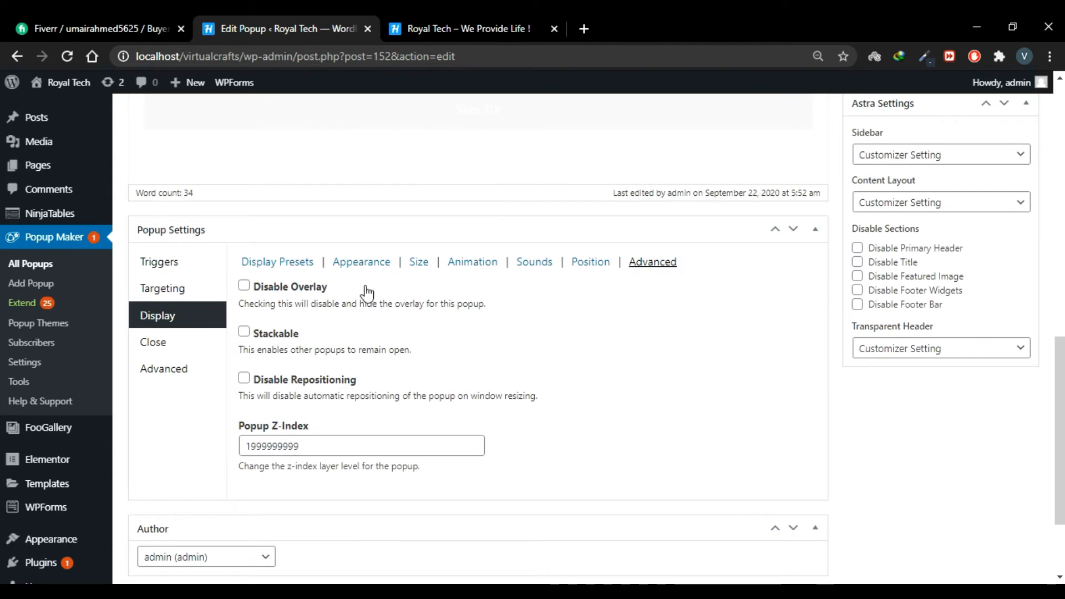
Step: Set the popup's close text to CLOSE in its close button settings
left_click(305, 297)
left_click(297, 294)
left_click(179, 350)
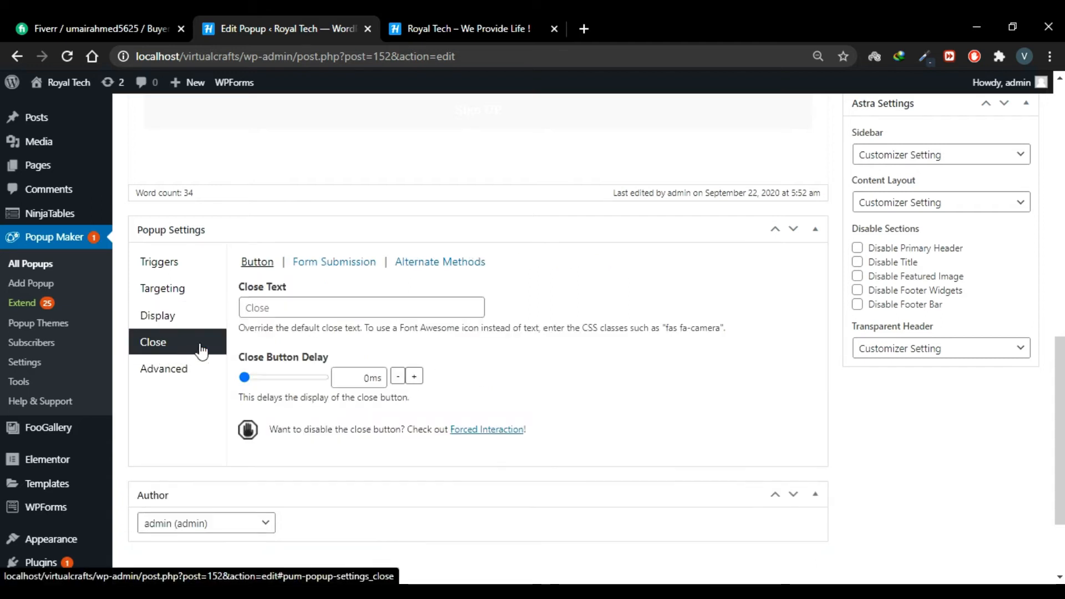
left_click(402, 309)
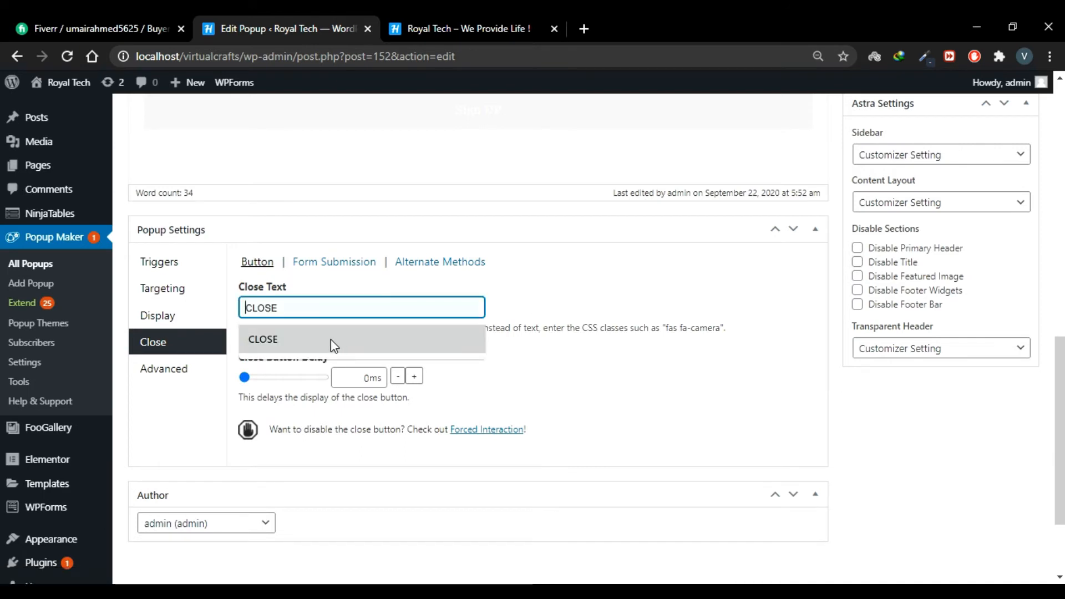
left_click(294, 339)
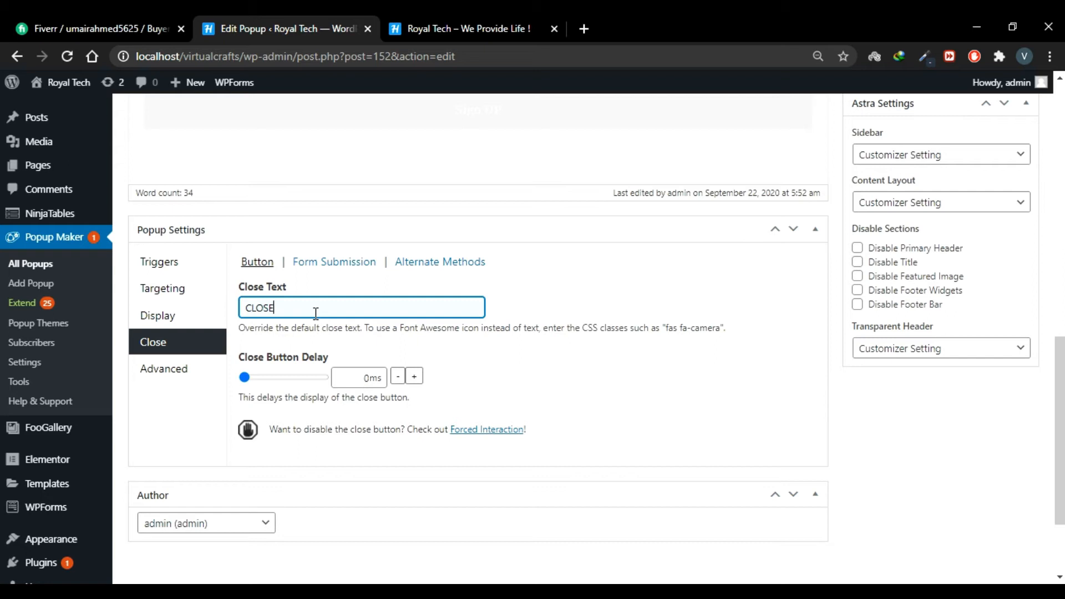
Step: Set the close button delay to 3000 ms and update the popup
left_click(376, 378)
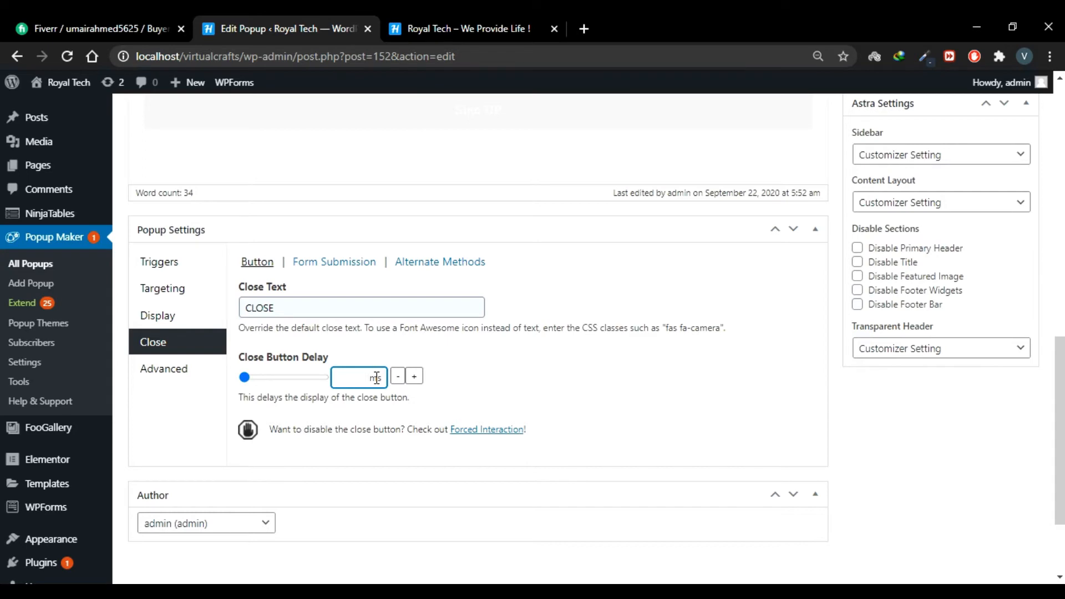
scroll(464, 380, "up", 5)
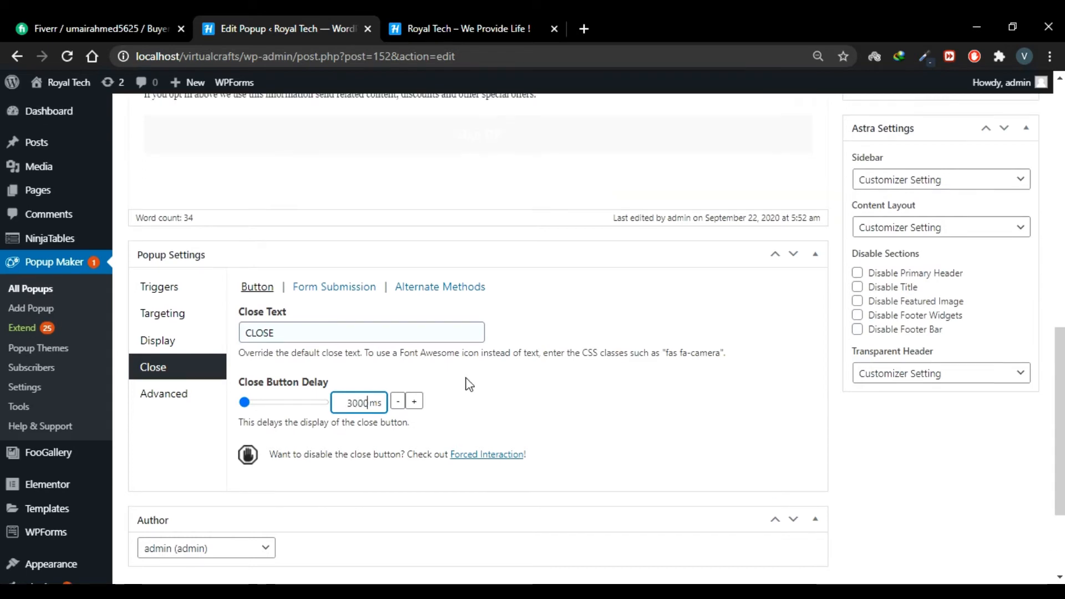
left_click(1025, 272)
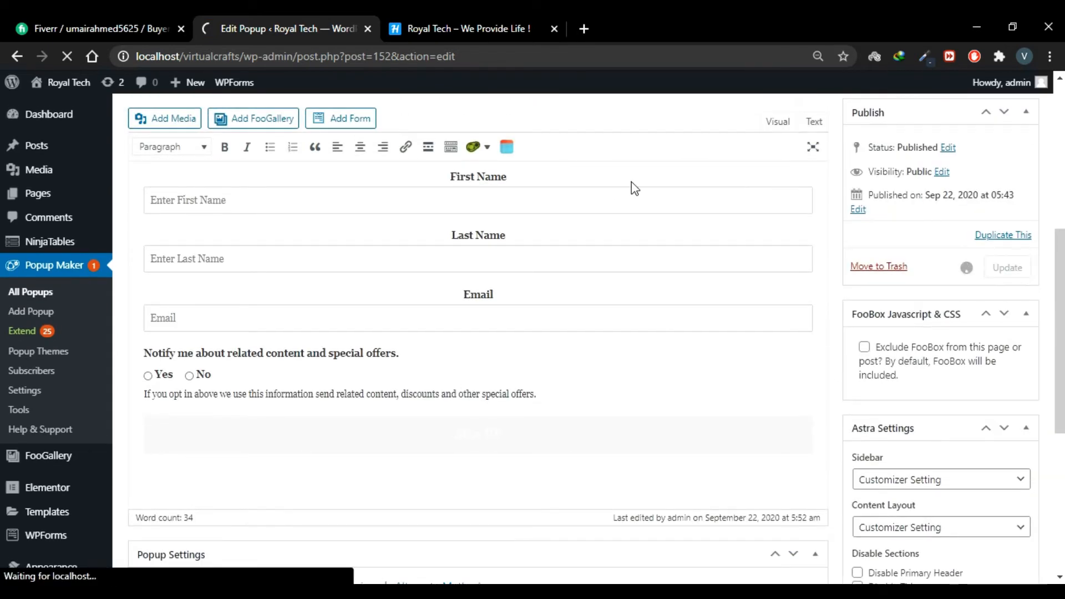
Step: Reload the site's home page to check the close button's text and delay, and close the popup
left_click(461, 29)
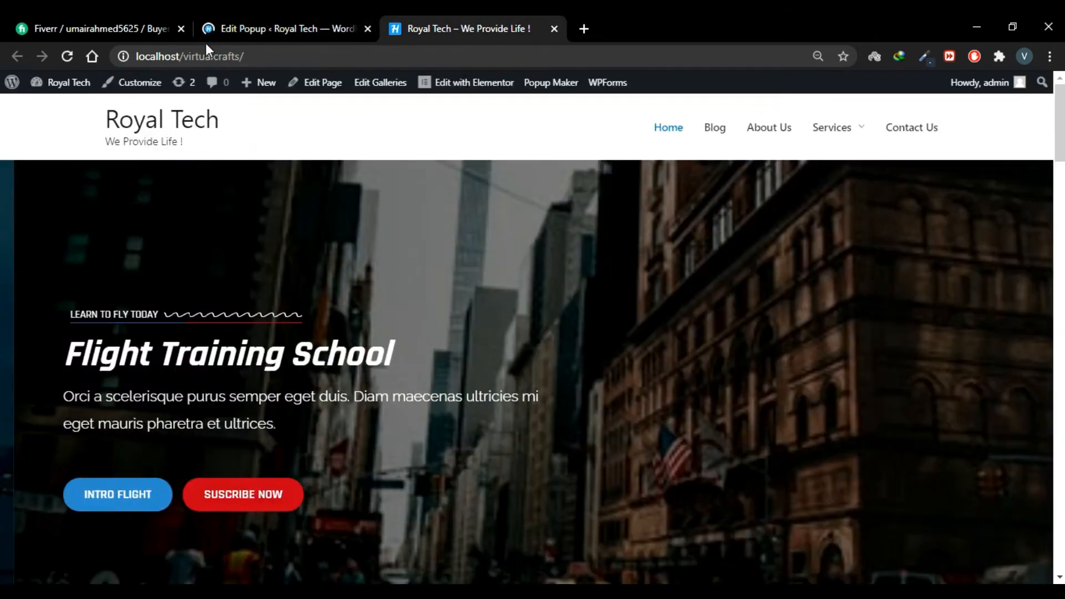
left_click(70, 56)
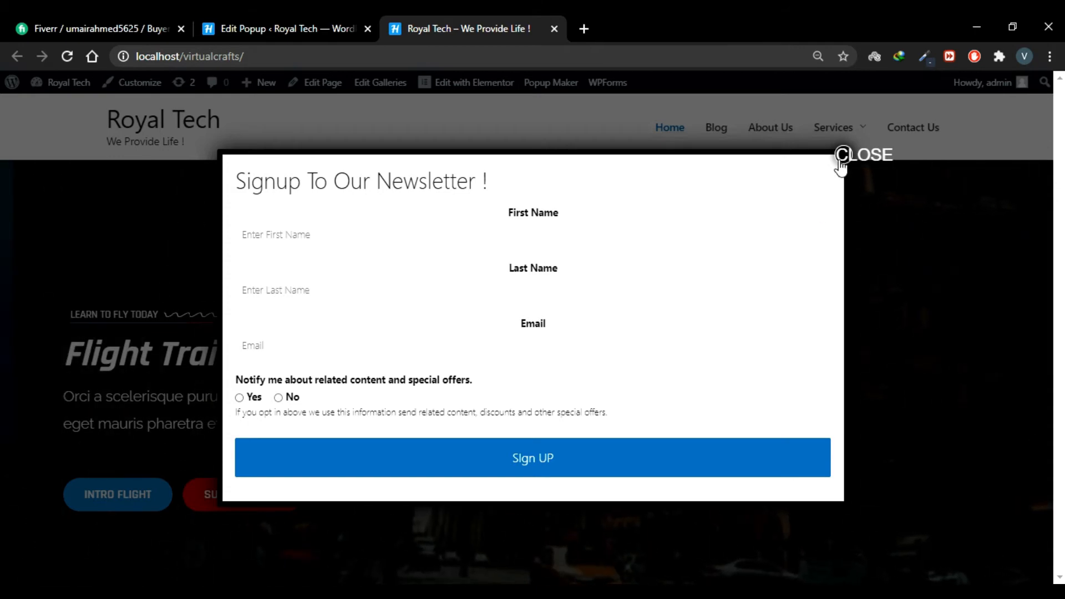
left_click(840, 160)
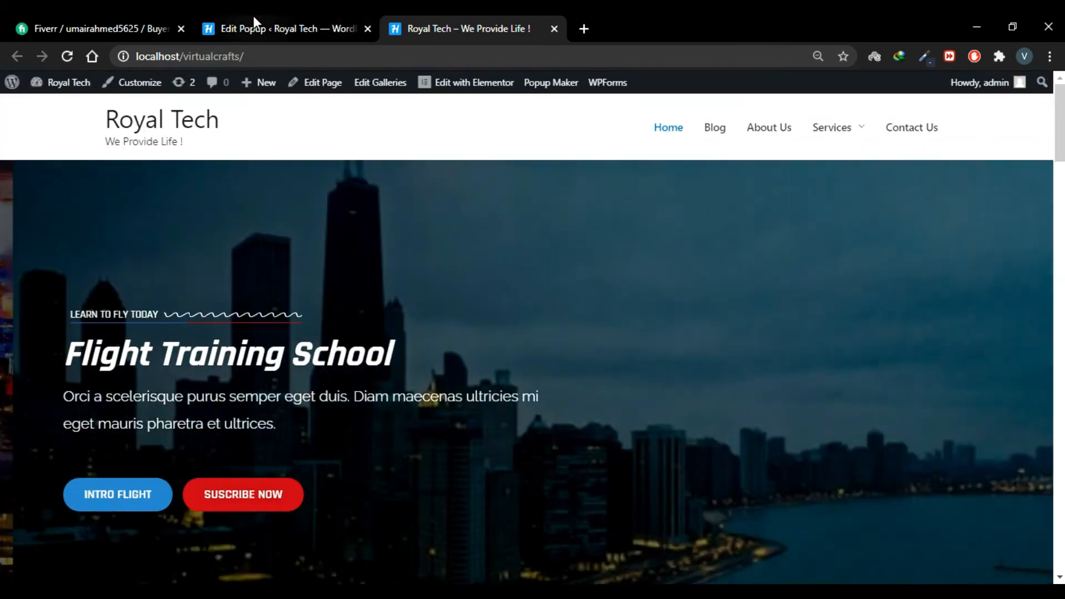
Step: Return to the popup editor, enable Click Overlay to Close and Press ESC to Close, and update the popup
left_click(255, 19)
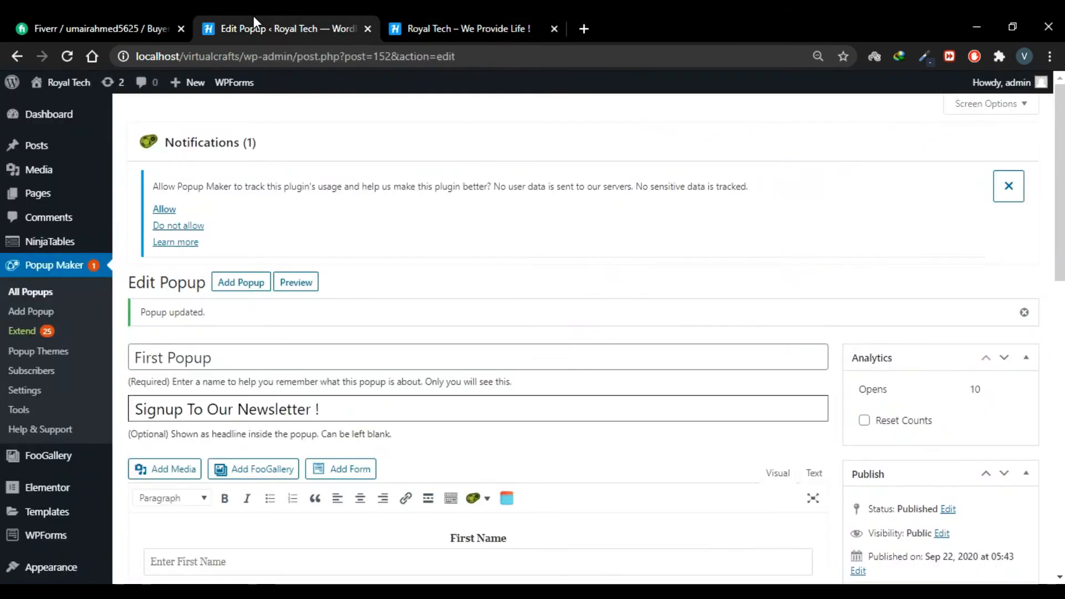
scroll(453, 243, "down", 12)
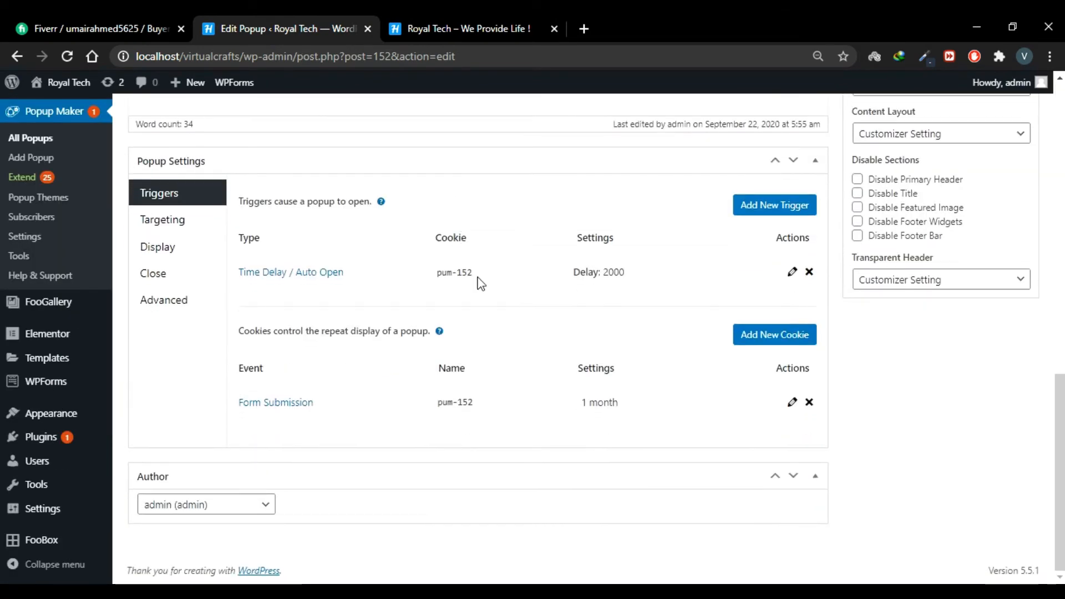
left_click(161, 273)
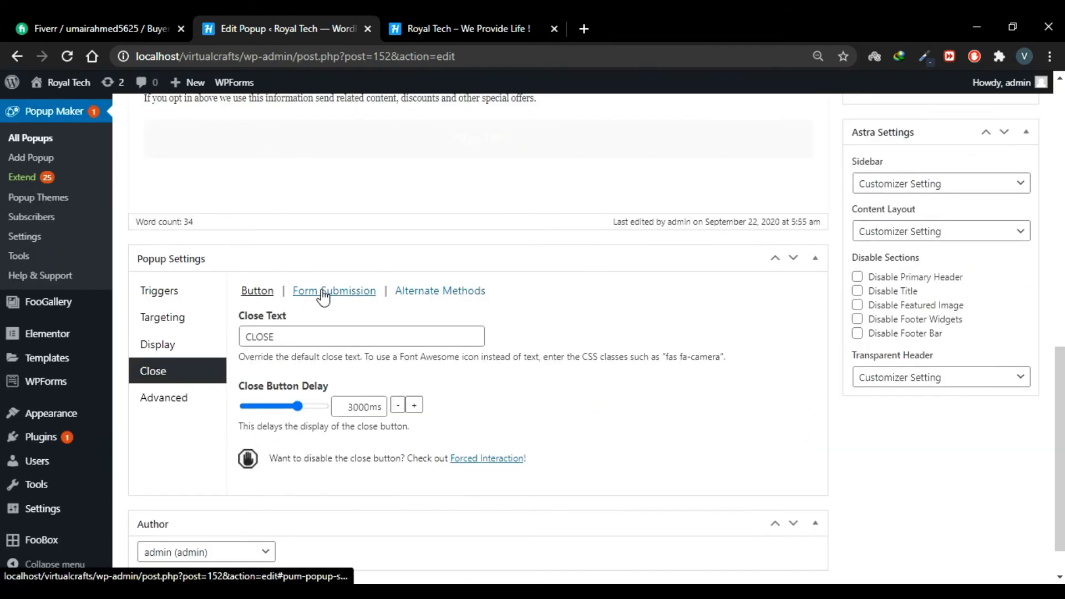
left_click(324, 295)
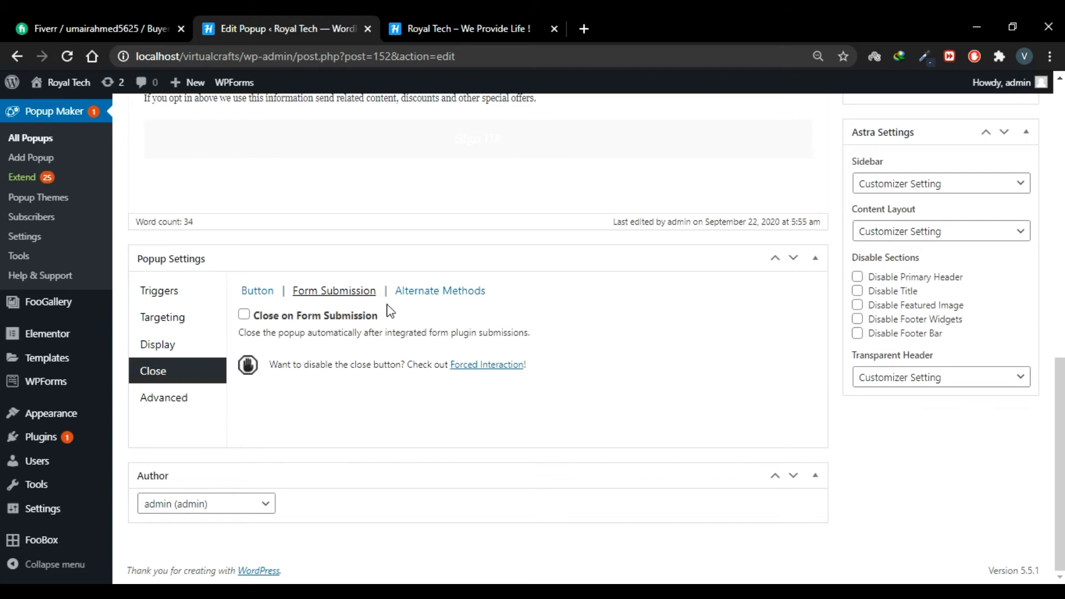
left_click(437, 293)
scroll(583, 320, "down", 1)
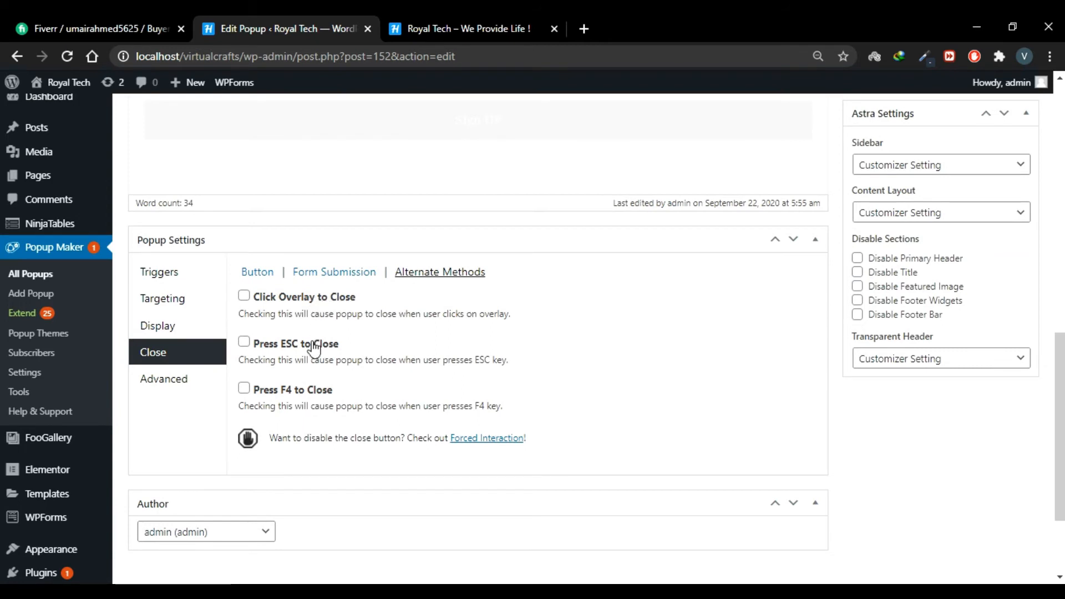
left_click(297, 299)
left_click(291, 343)
scroll(700, 330, "up", 6)
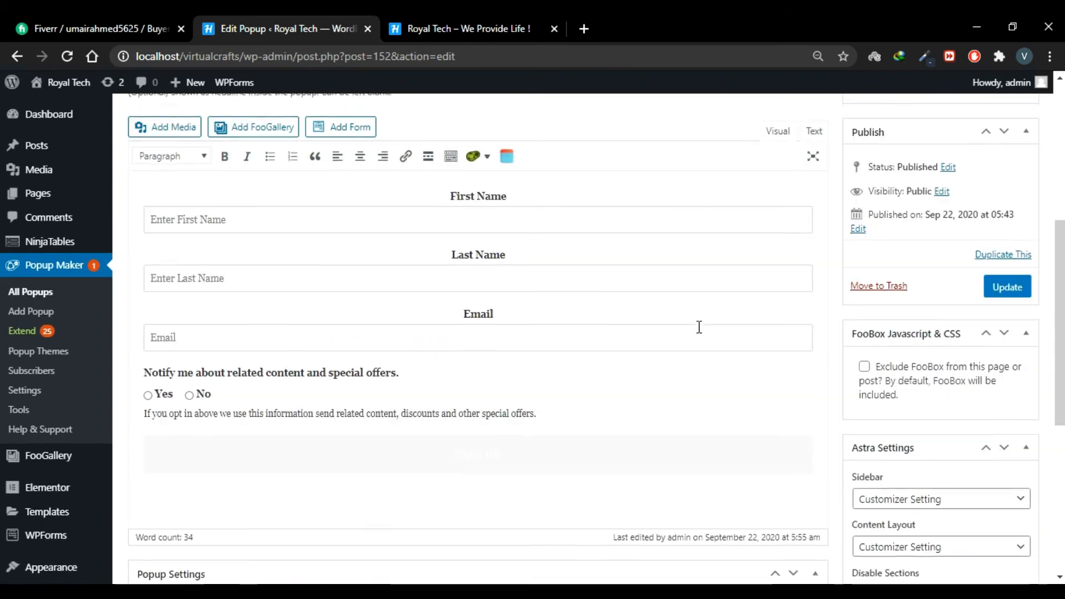
left_click(1005, 288)
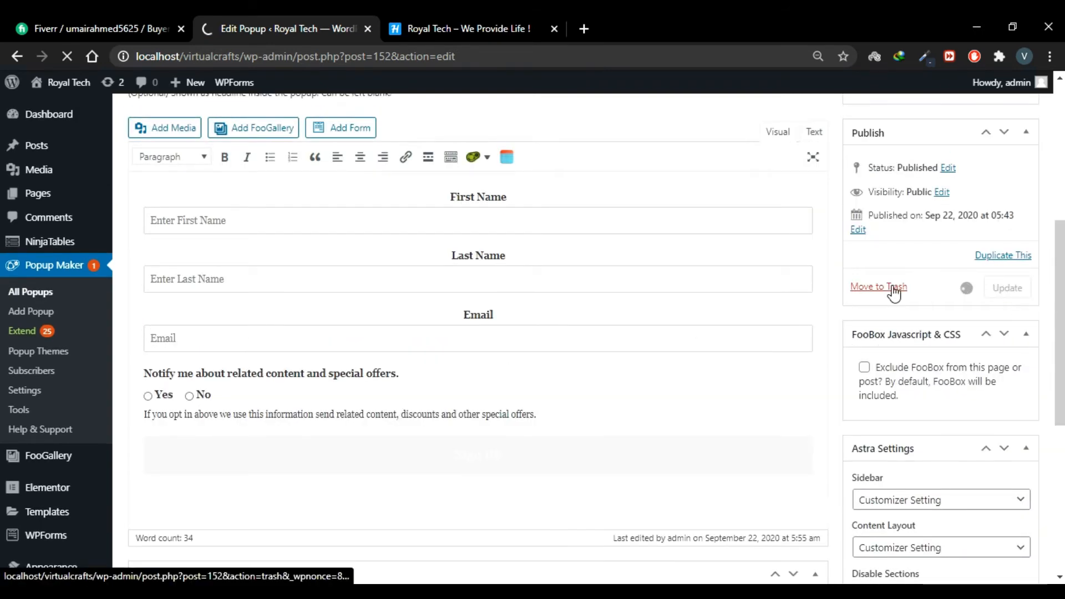
Step: Reload the site's home page and close the popup through its overlay to check the alternate closing method
left_click(424, 31)
left_click(68, 56)
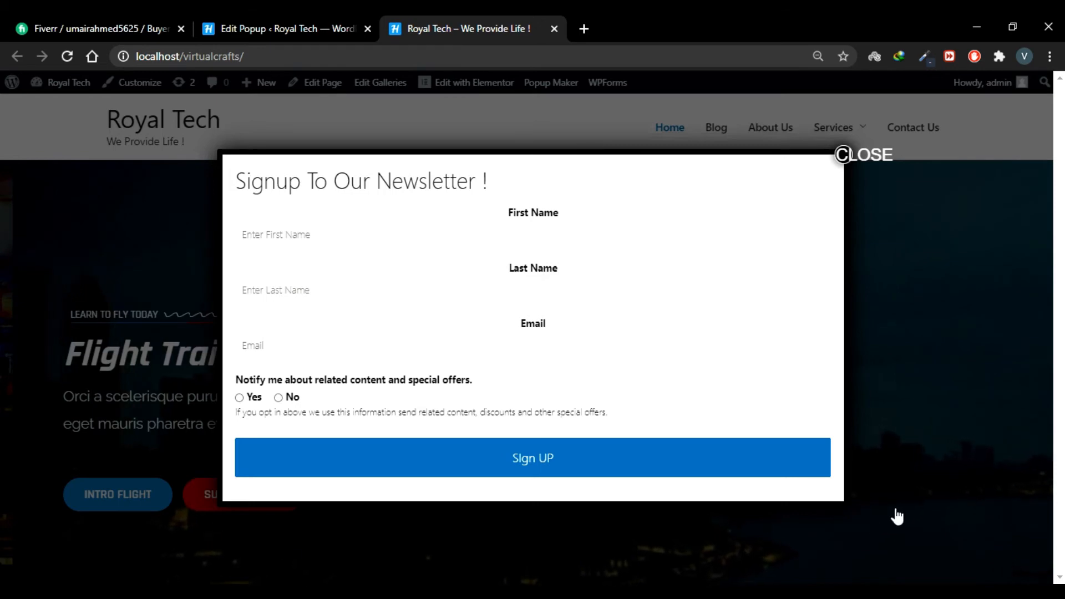
left_click(976, 300)
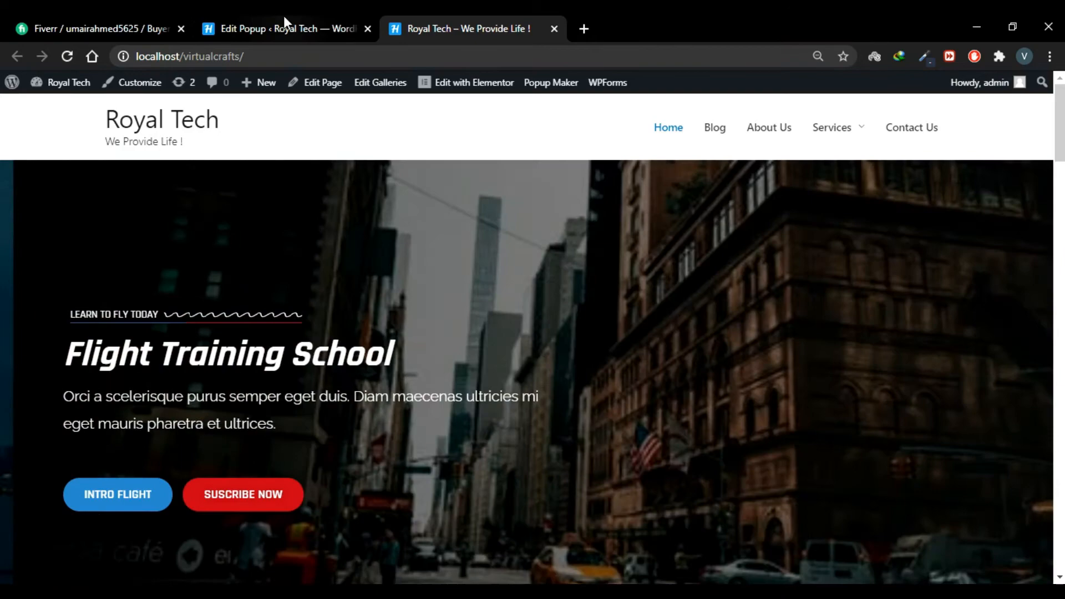
Step: Return to the popup editor and review the popup's close button settings
left_click(284, 18)
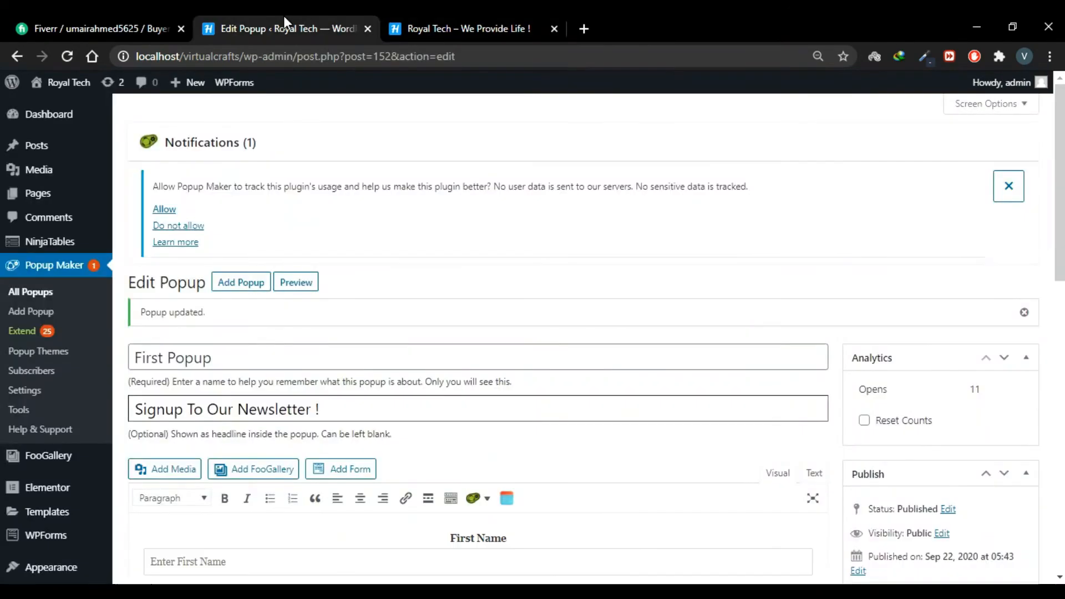
scroll(546, 369, "down", 10)
scroll(546, 370, "down", 4)
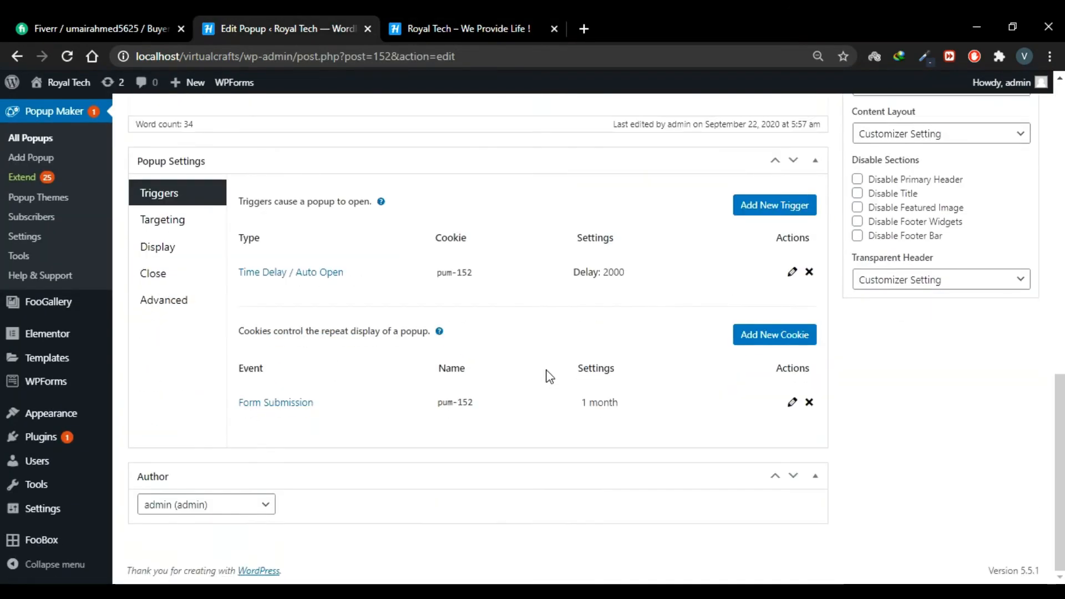
left_click(155, 272)
scroll(635, 334, "up", 2)
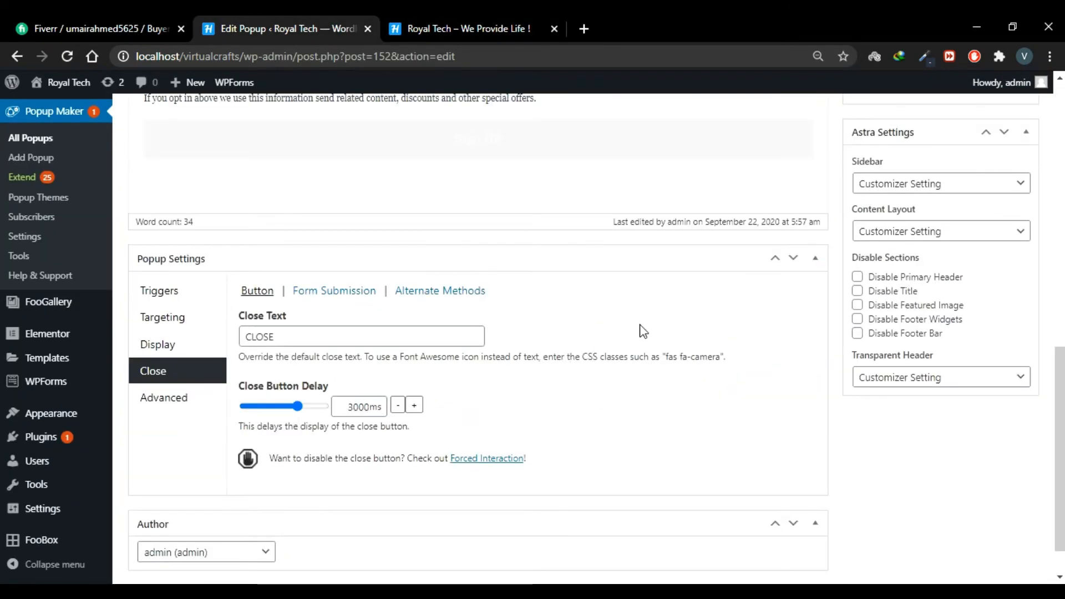
scroll(639, 331, "down", 2)
Step: Remove the newsletter subscription form from the popup's content
scroll(641, 328, "up", 10)
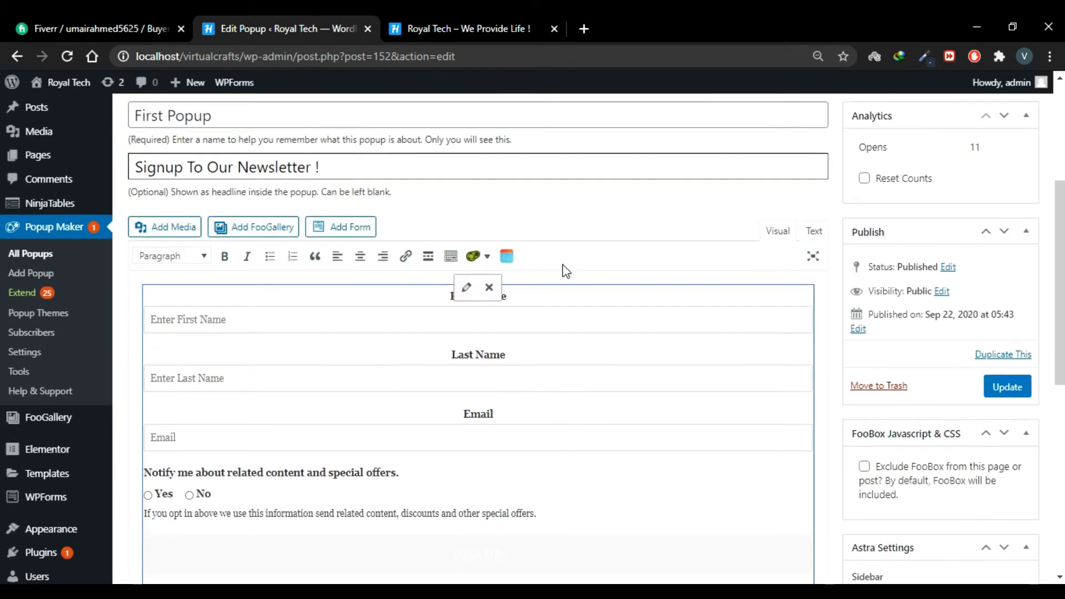
scroll(566, 271, "up", 1)
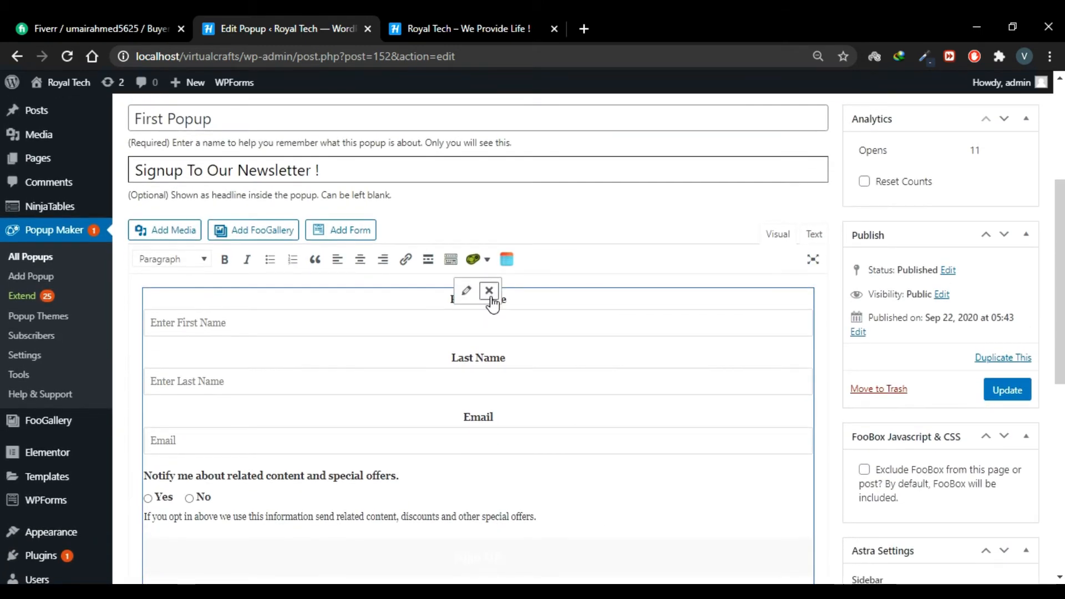
left_click(491, 296)
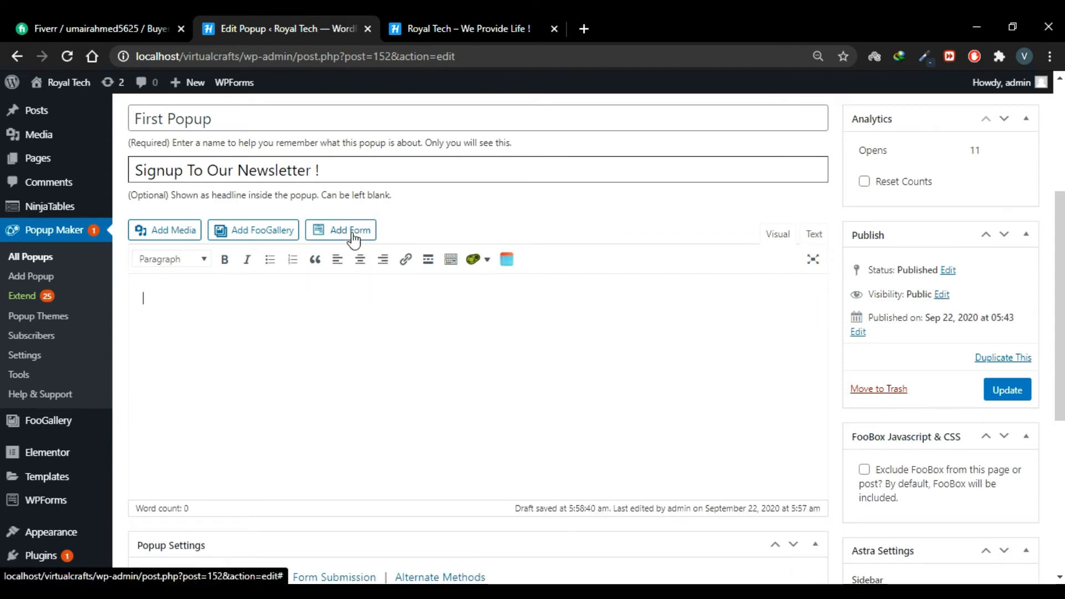
Step: Insert the WPForms form named Contact form into the popup's content and update the popup
left_click(351, 233)
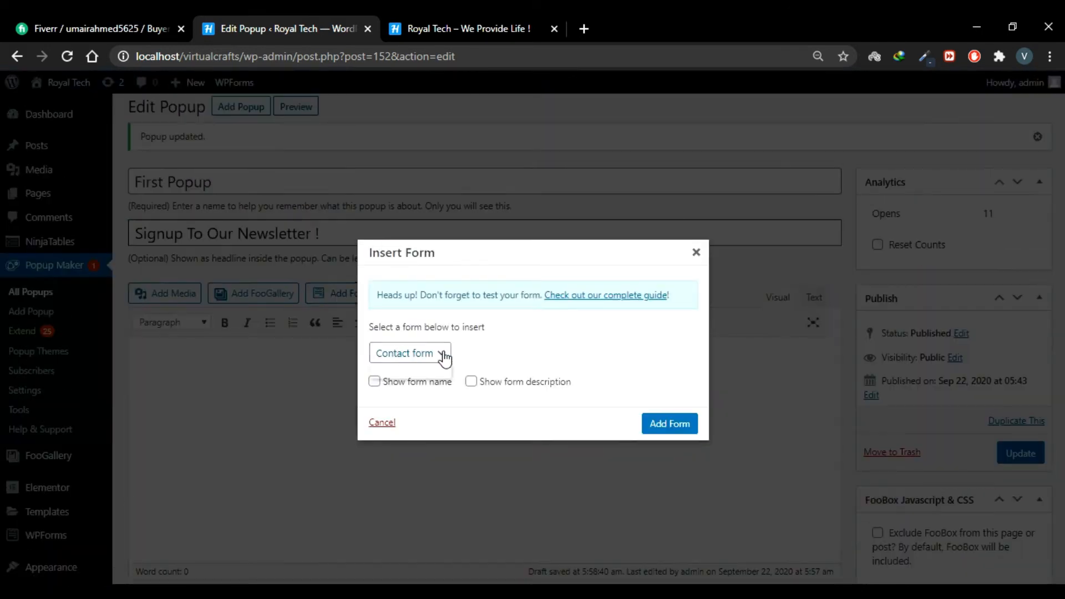
left_click(441, 355)
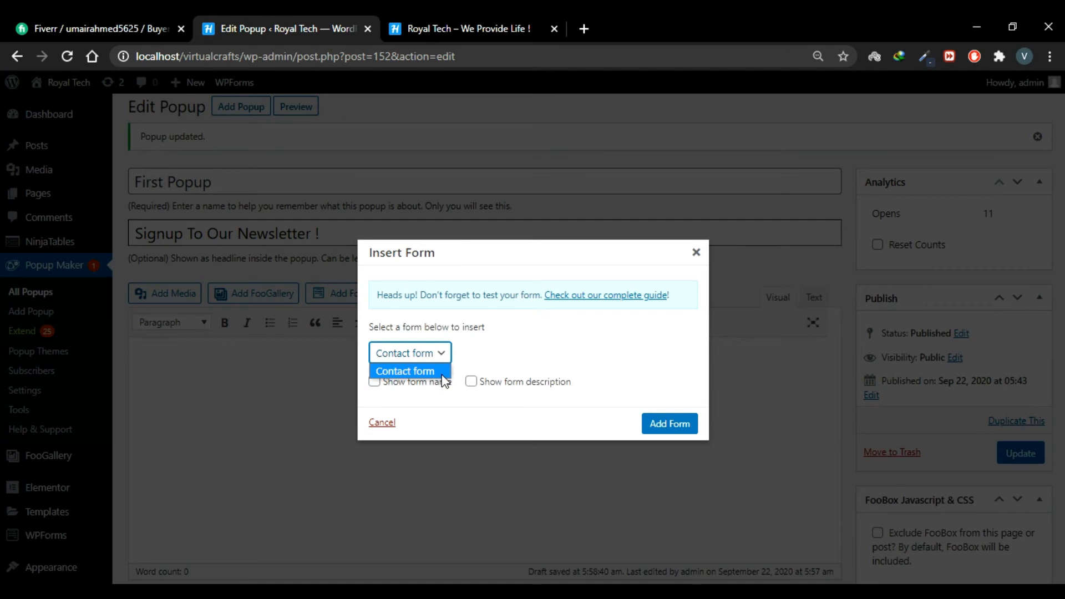
left_click(681, 424)
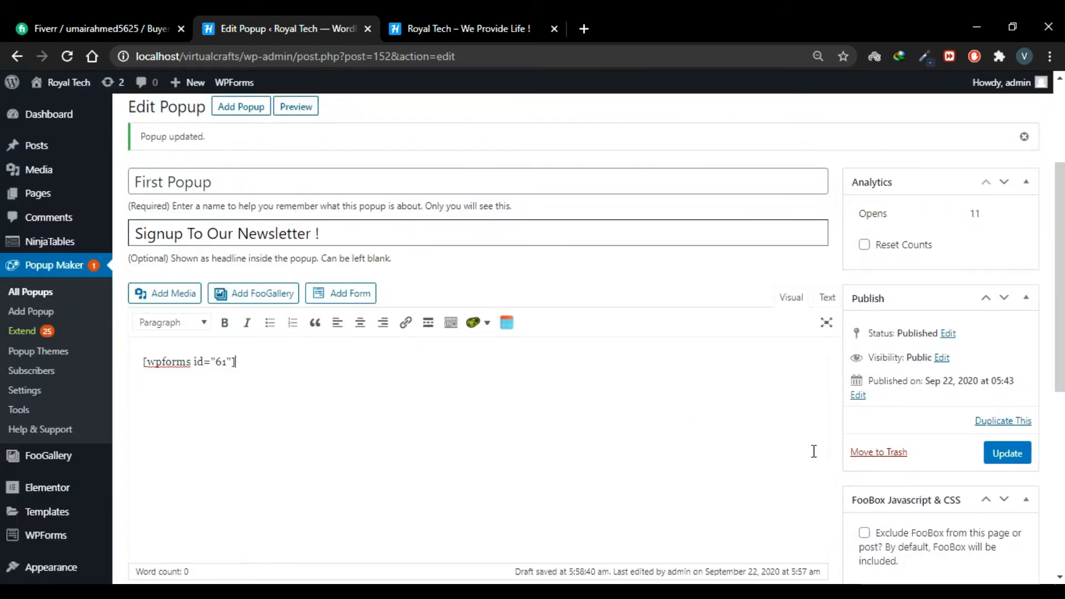
left_click(1025, 453)
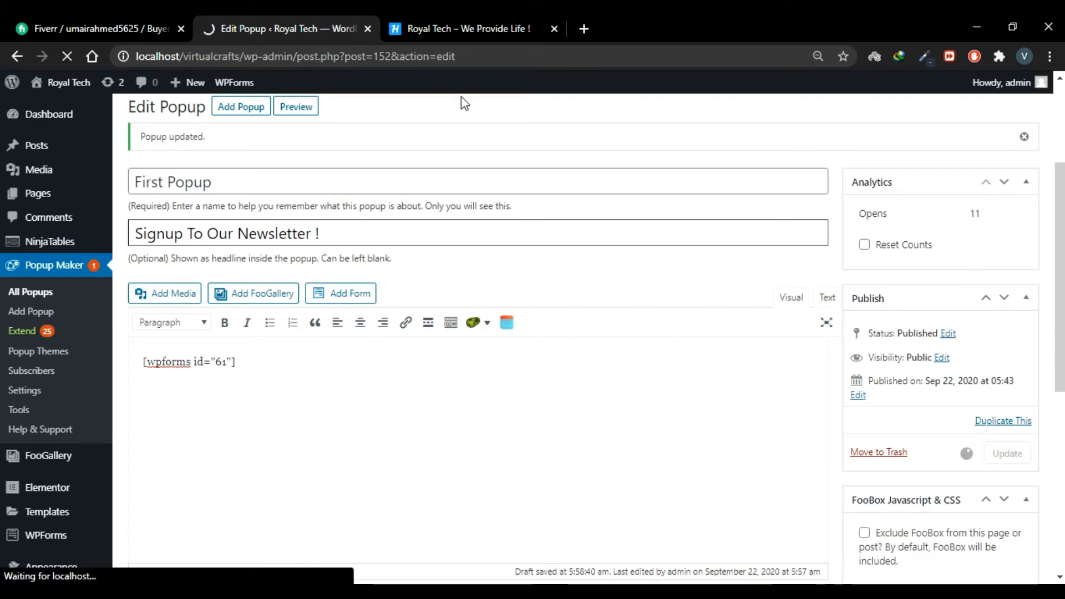
Step: Reload the site's home page to check the contact form inside the popup, and close the popup
left_click(454, 21)
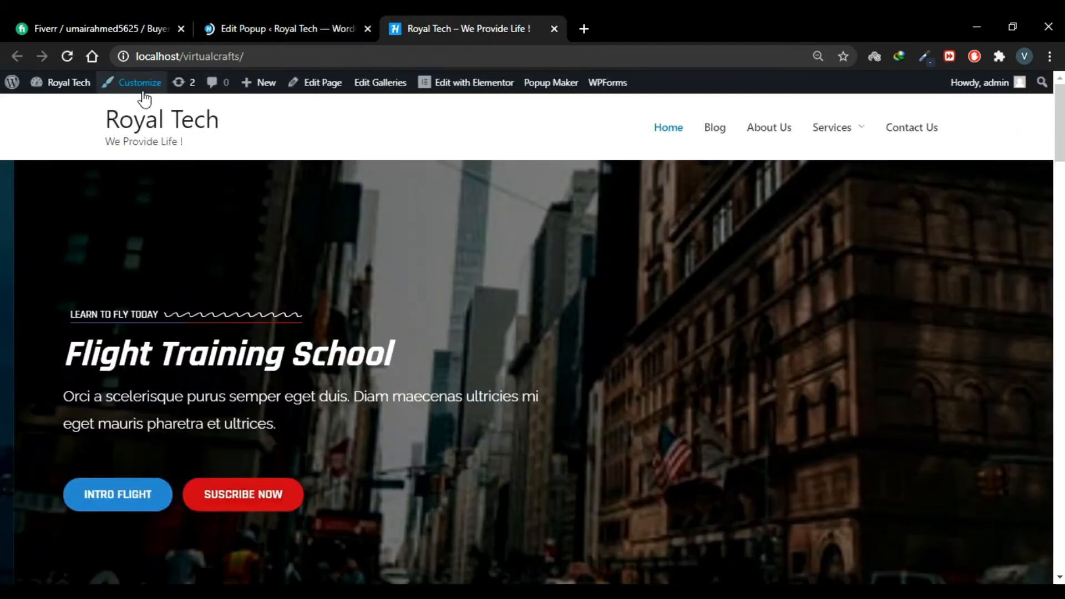
left_click(71, 54)
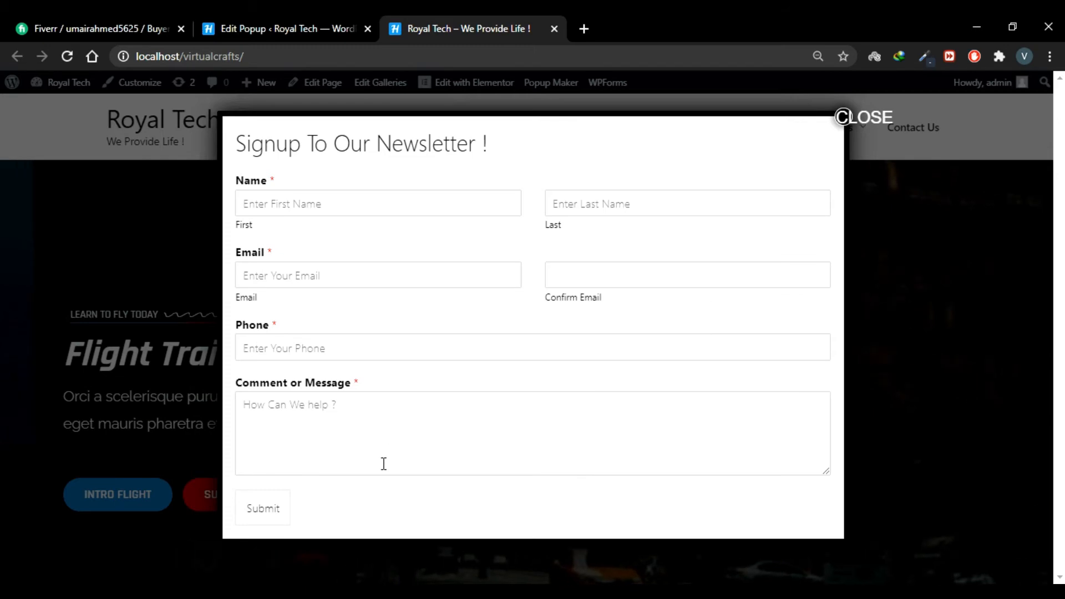
left_click(362, 104)
Step: Delete the WPForms shortcode from the popup's content and switch the content editor to text mode
left_click(348, 17)
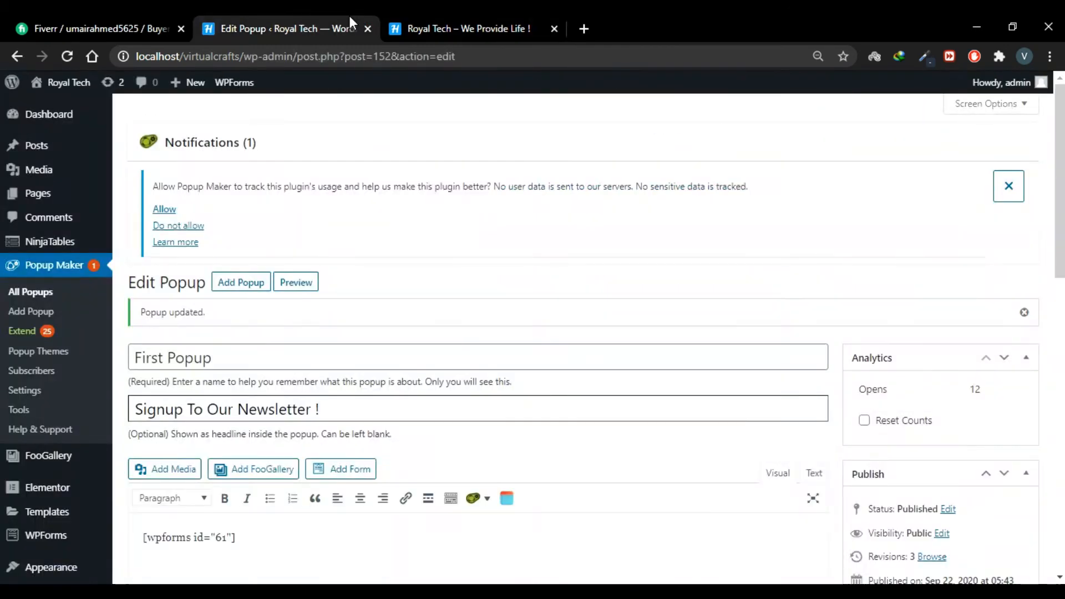
scroll(393, 368, "down", 3)
left_click_drag(244, 316, 128, 330)
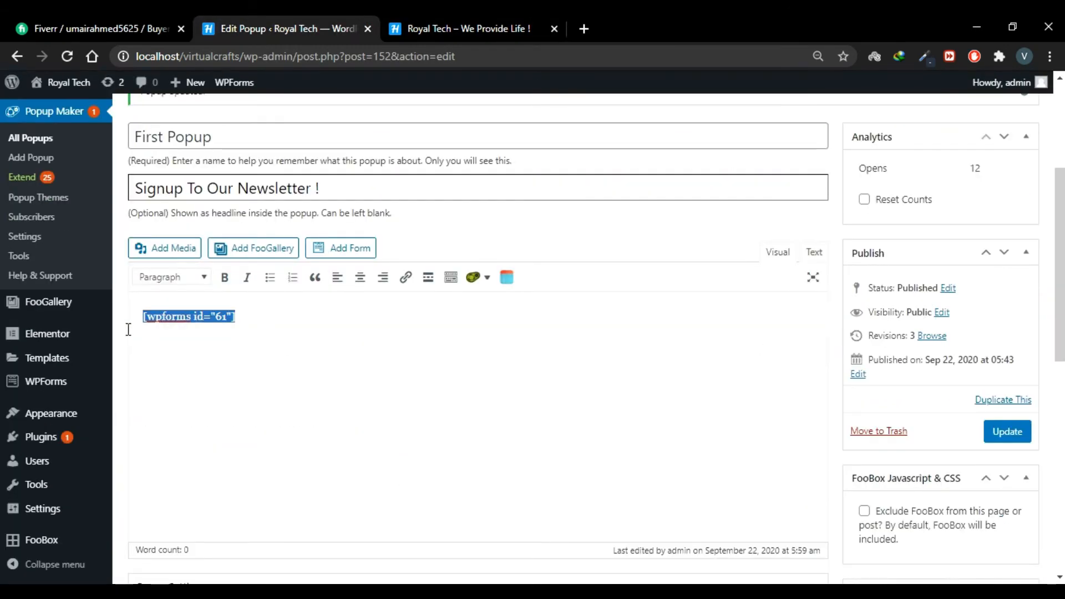
key("BackSpace")
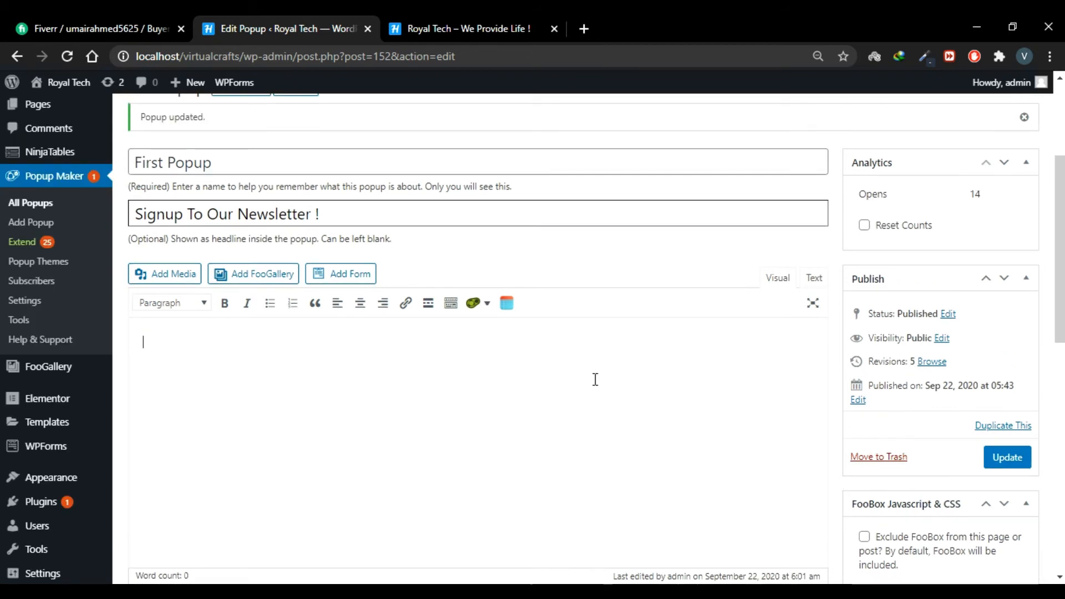
scroll(578, 347, "down", 1)
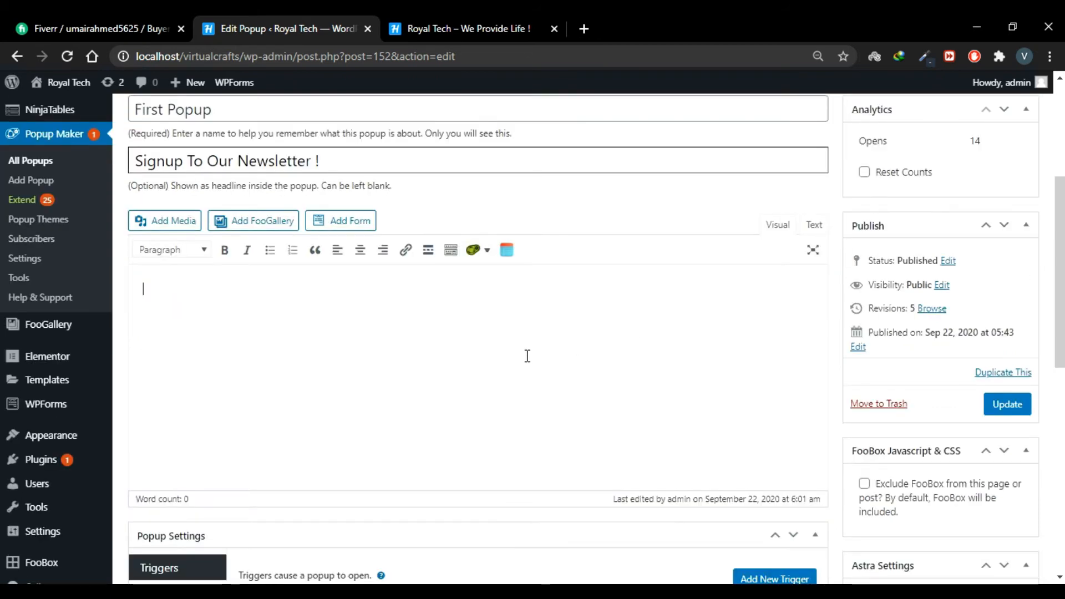
left_click(814, 224)
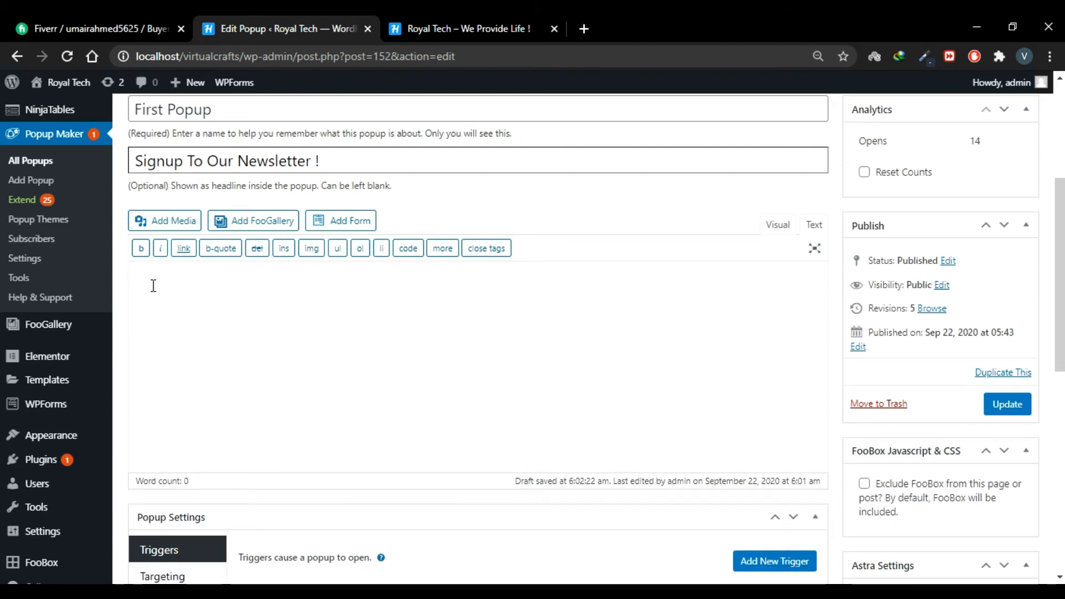
Step: Write an HTML mailto link with the text EMAIL ME and the contact's email address in the popup's content, and update the popup
type("<")
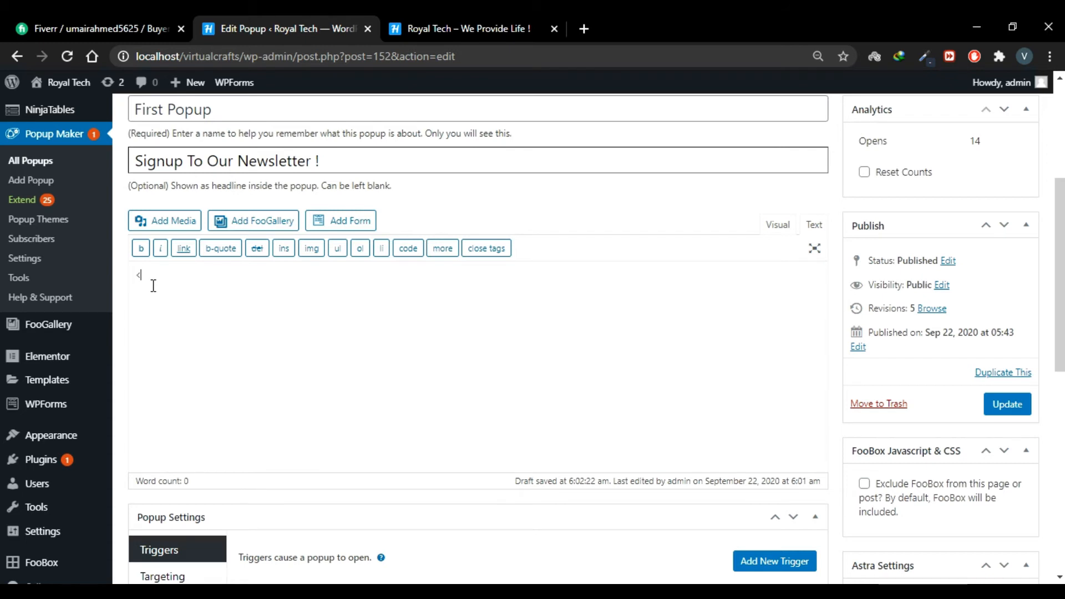
type("a href=\"\"")
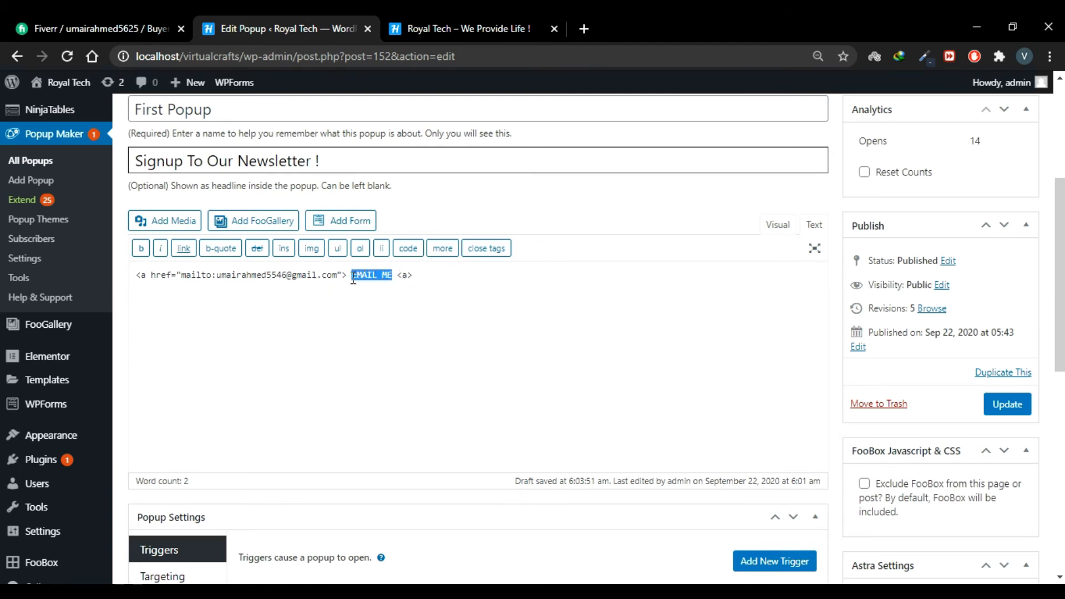
left_click(301, 281)
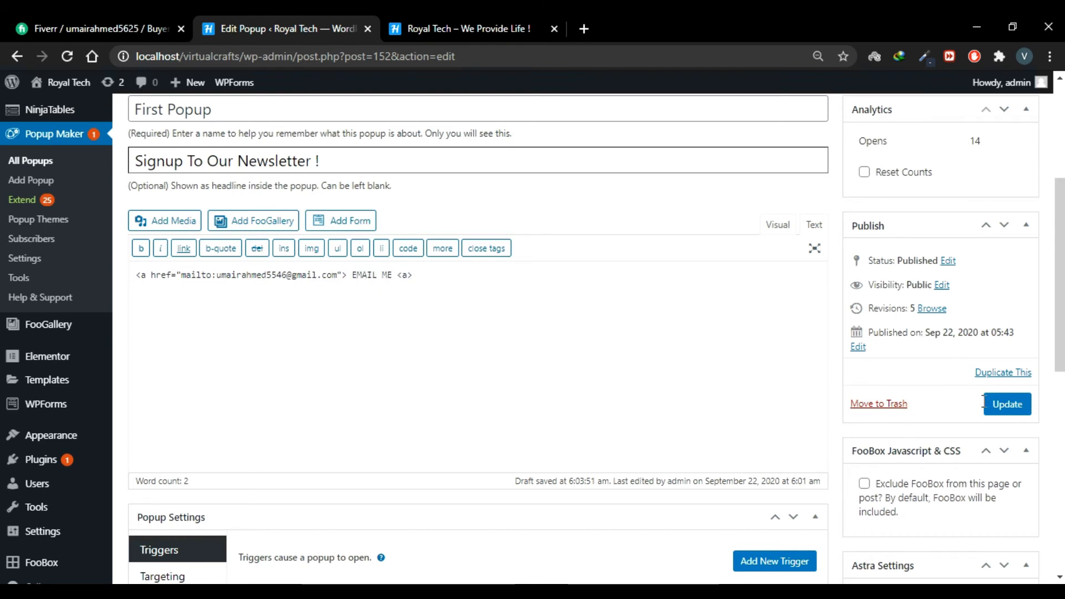
left_click(1014, 408)
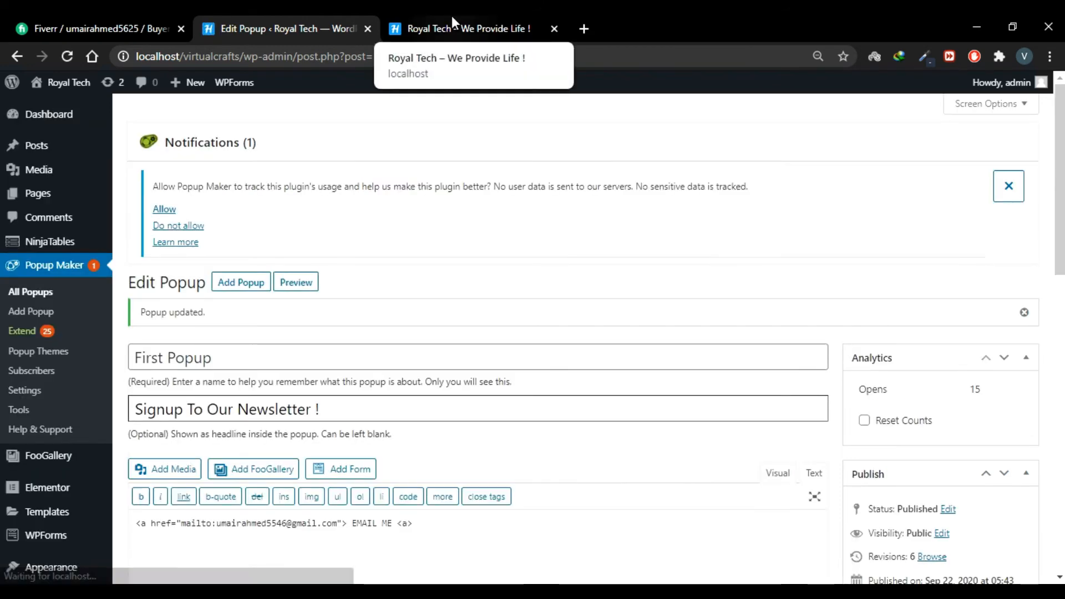
Step: Reload the site's home page, test the popup's EMAIL ME link with the Mail app, and close the mail window and popup
left_click(451, 17)
left_click(75, 56)
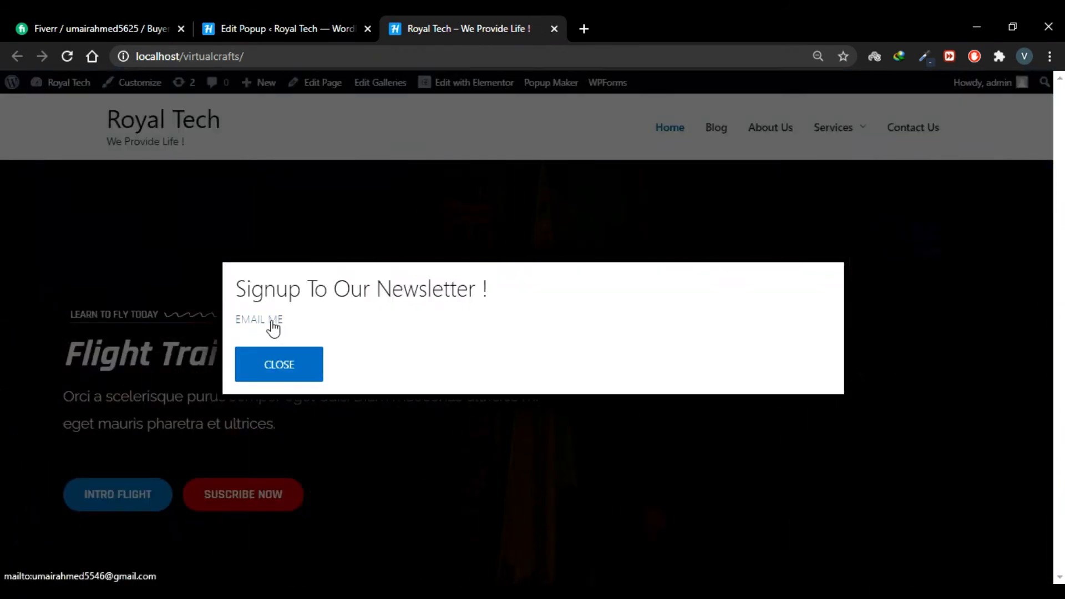
left_click(273, 327)
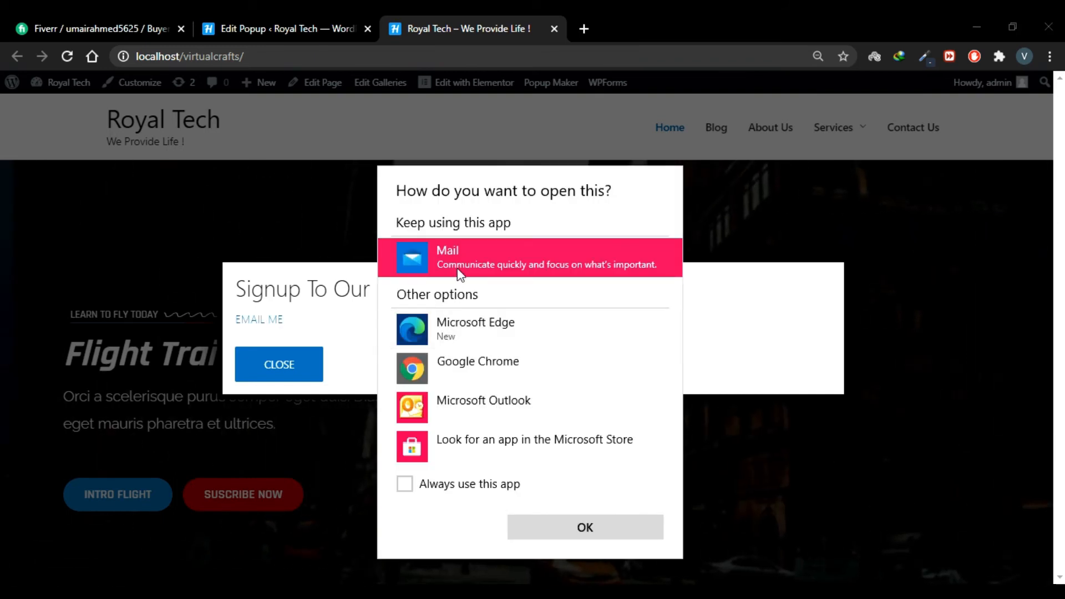
left_click(545, 528)
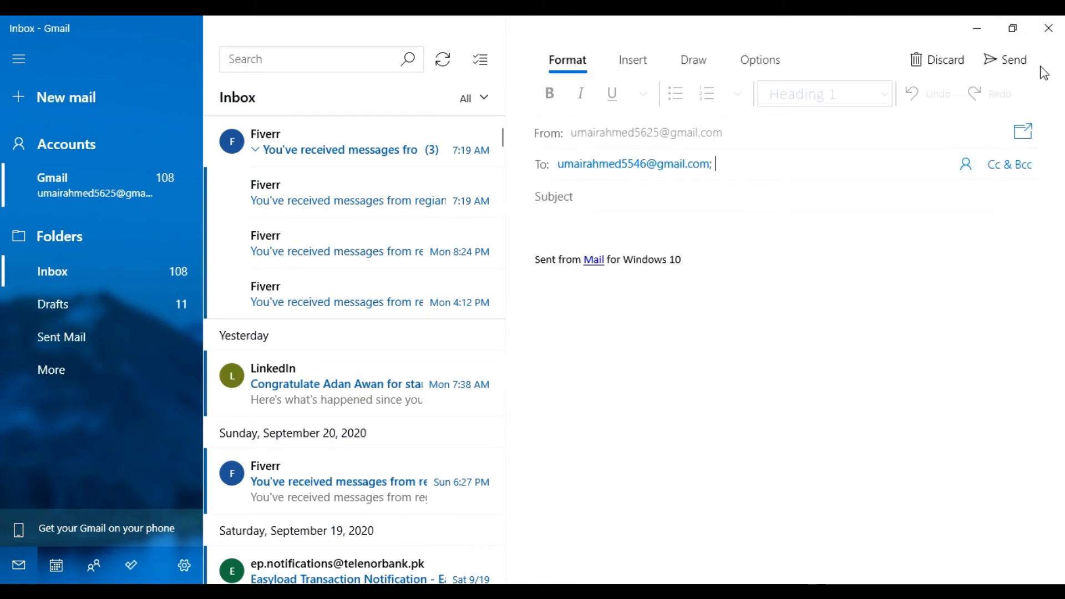
left_click(1054, 30)
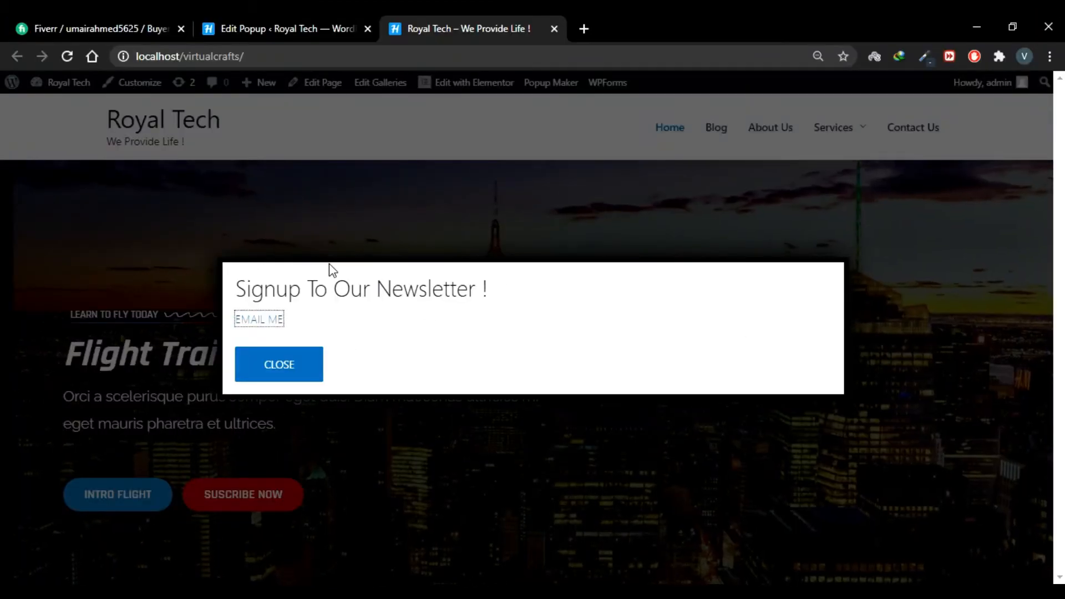
left_click(310, 234)
Step: Delete the mailto link from the popup's content and switch the content editor to visual mode
left_click(287, 25)
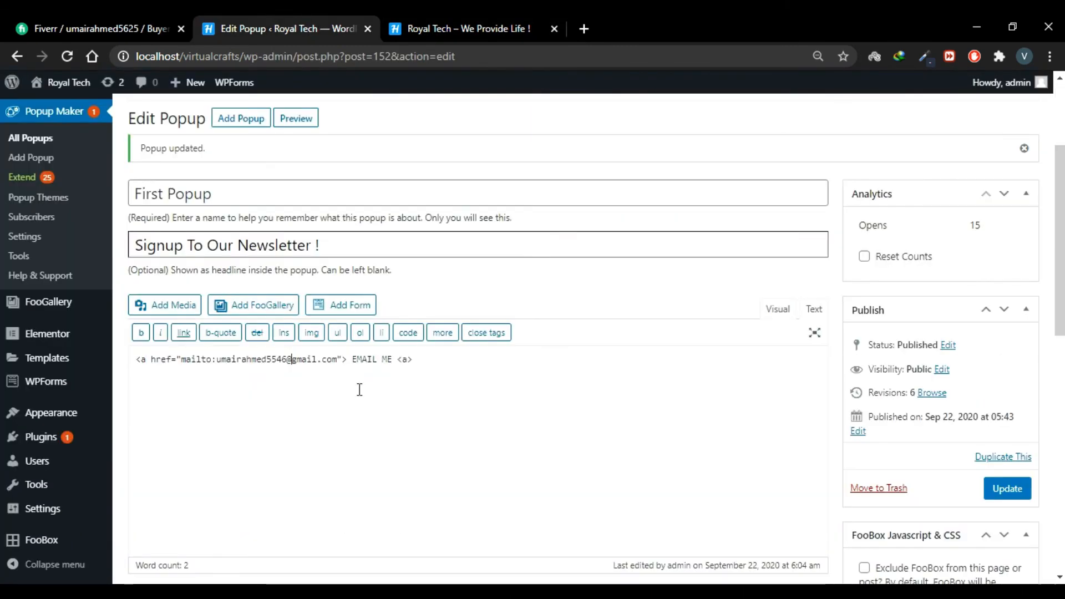
left_click_drag(420, 366, 143, 372)
key("BackSpace")
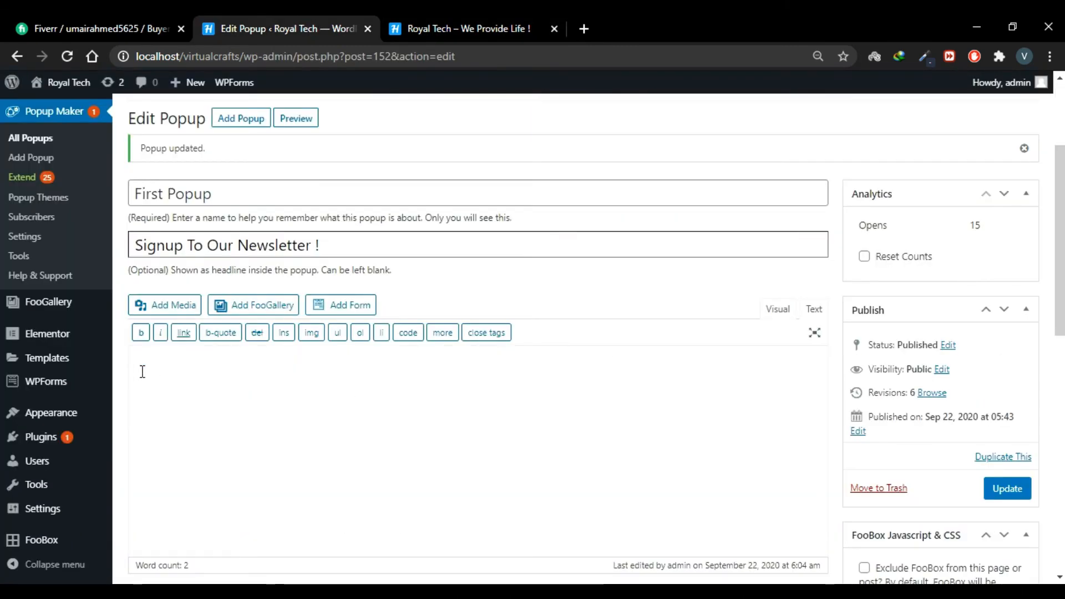
scroll(142, 371, "down", 1)
left_click(779, 250)
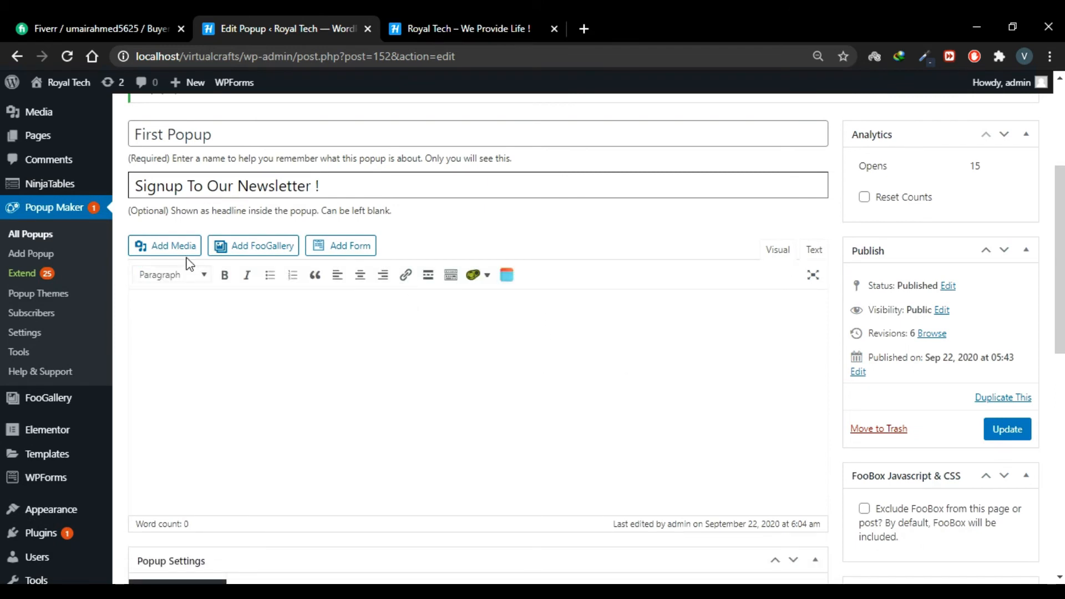
scroll(371, 366, "down", 1)
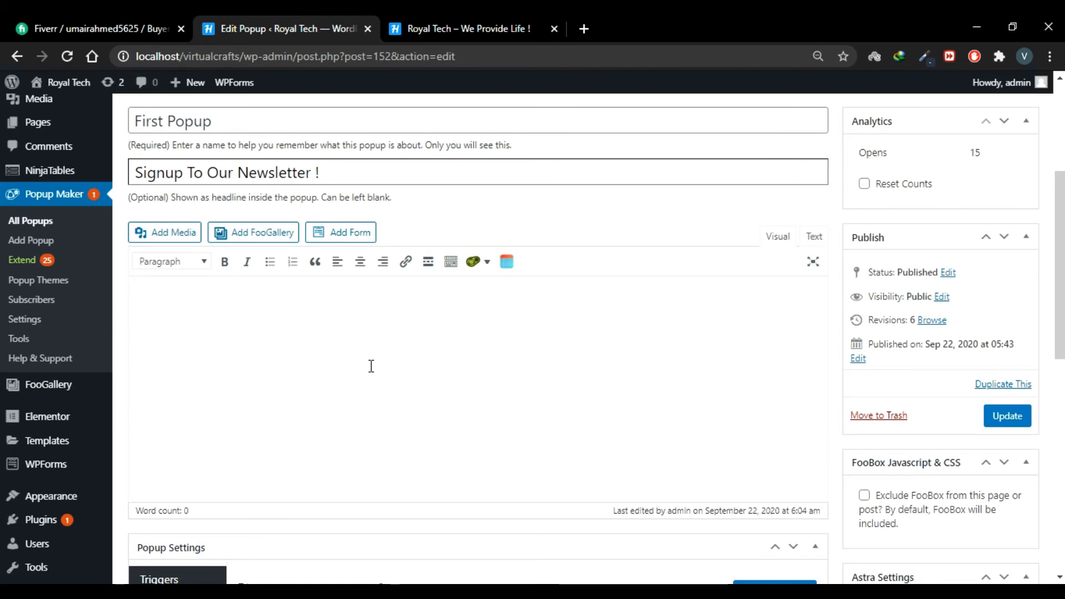
scroll(371, 366, "up", 4)
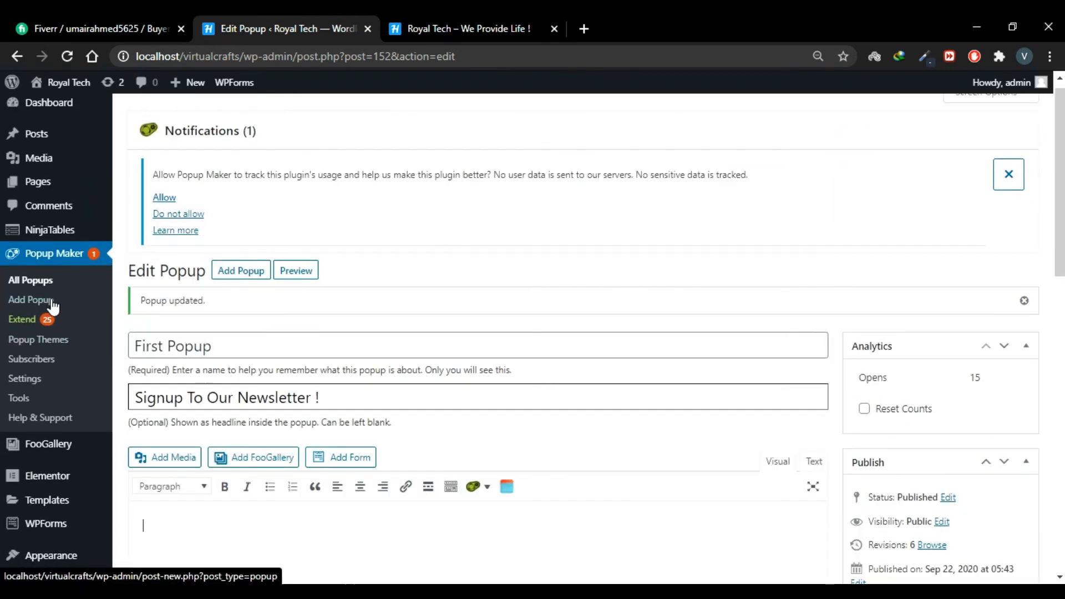
Step: View the list of all popups with their CSS classes and reopen First Popup for editing
left_click(47, 281)
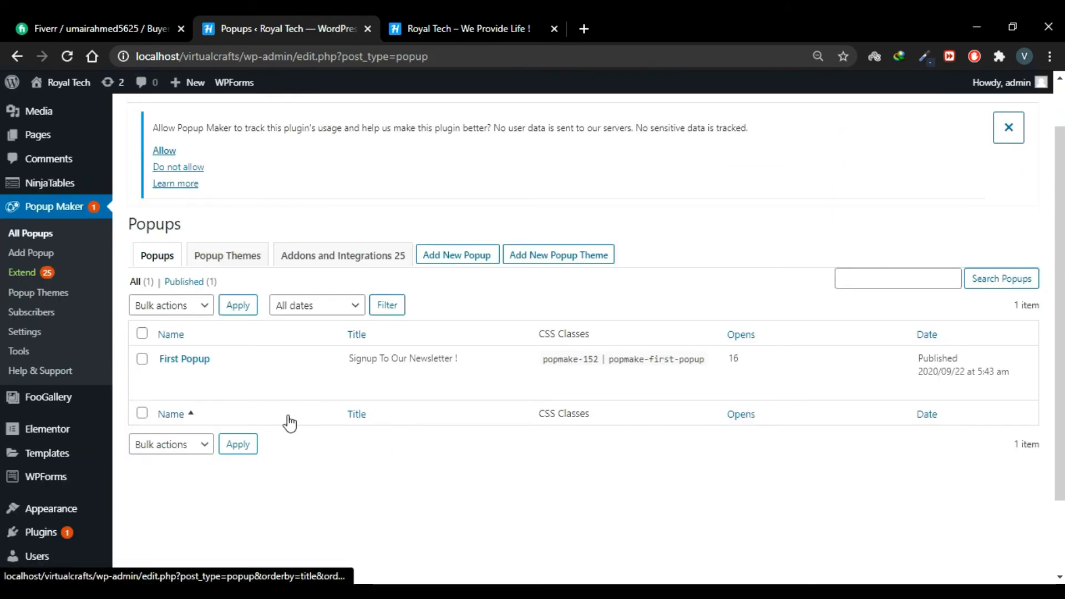
scroll(610, 446, "up", 1)
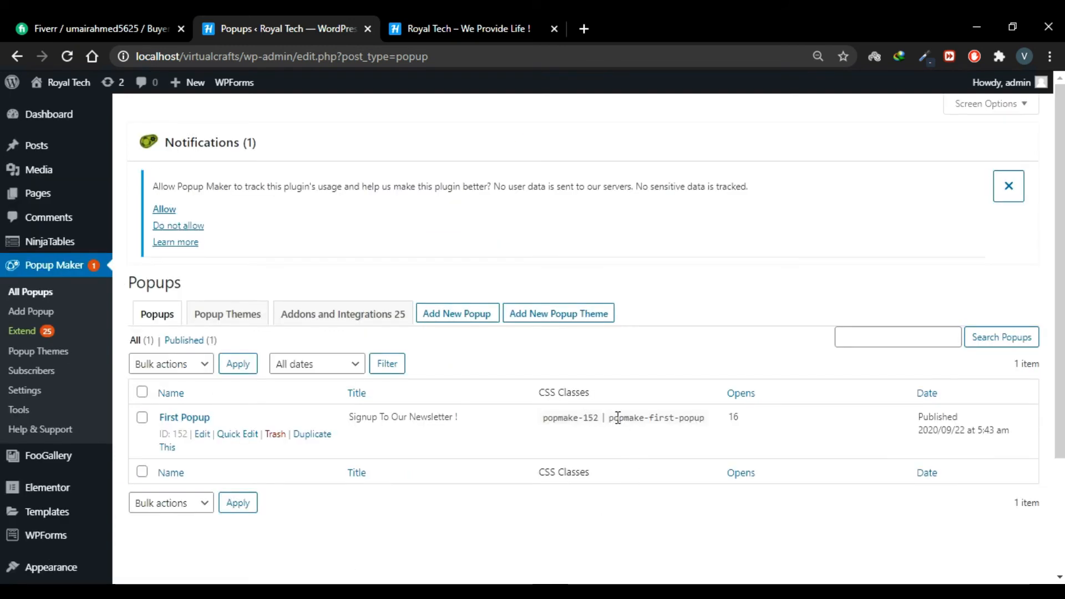
left_click(202, 435)
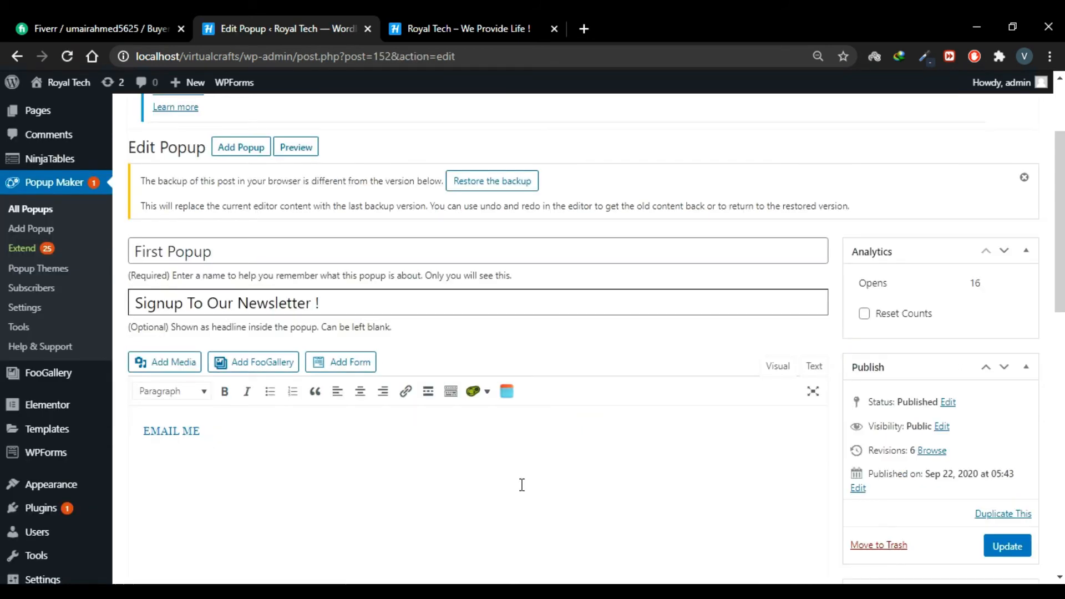
Step: Replace the EMAIL ME link in the popup's content with a Popup Maker subscription form using the Default service provider
scroll(521, 485, "down", 1)
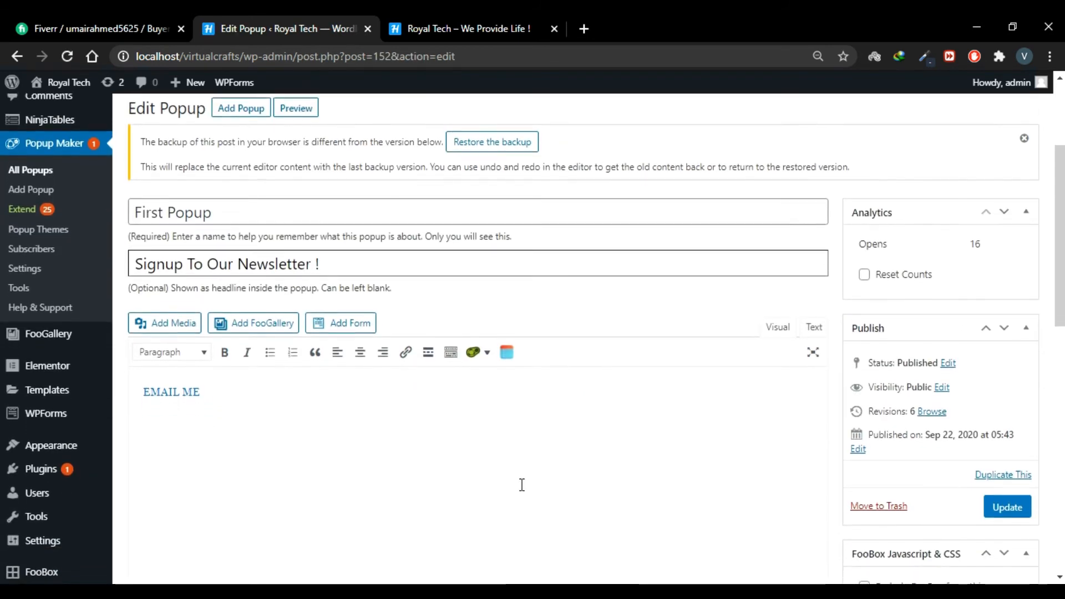
scroll(522, 484, "up", 1)
scroll(522, 484, "down", 1)
left_click(519, 483)
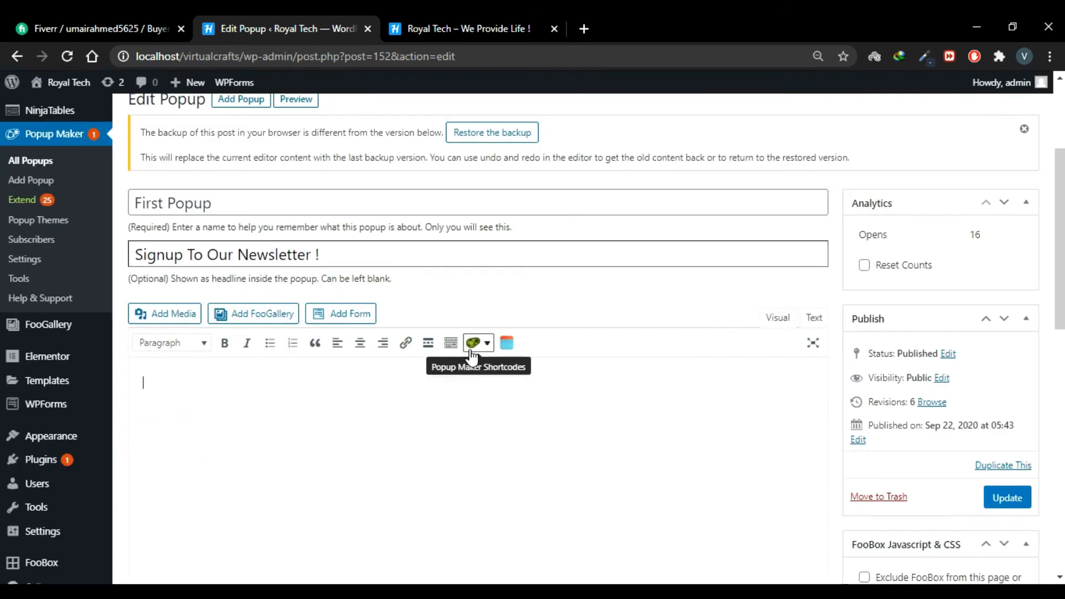
left_click(472, 353)
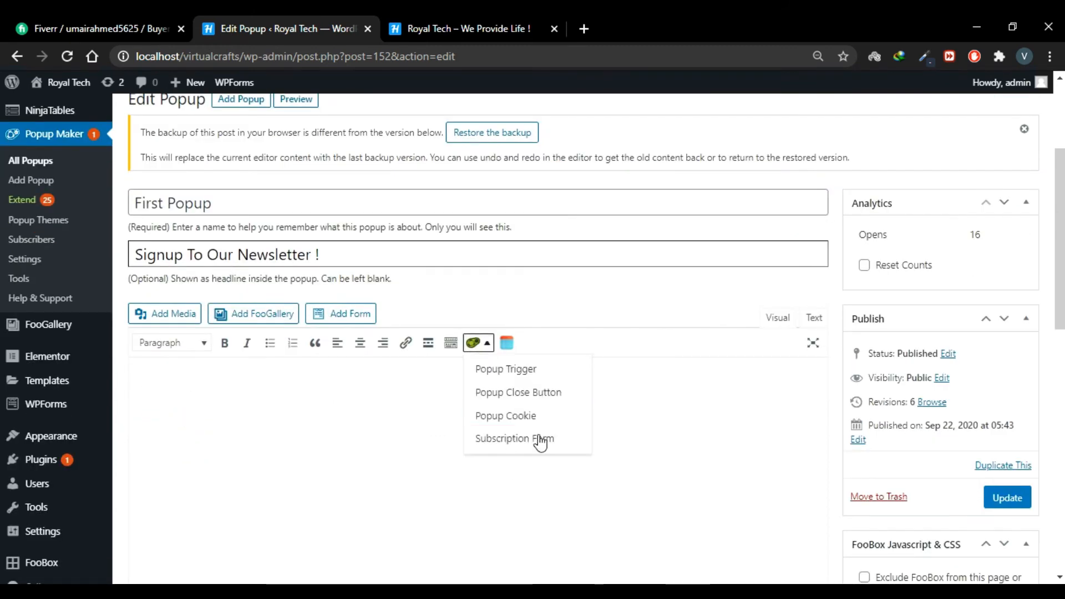
left_click(542, 451)
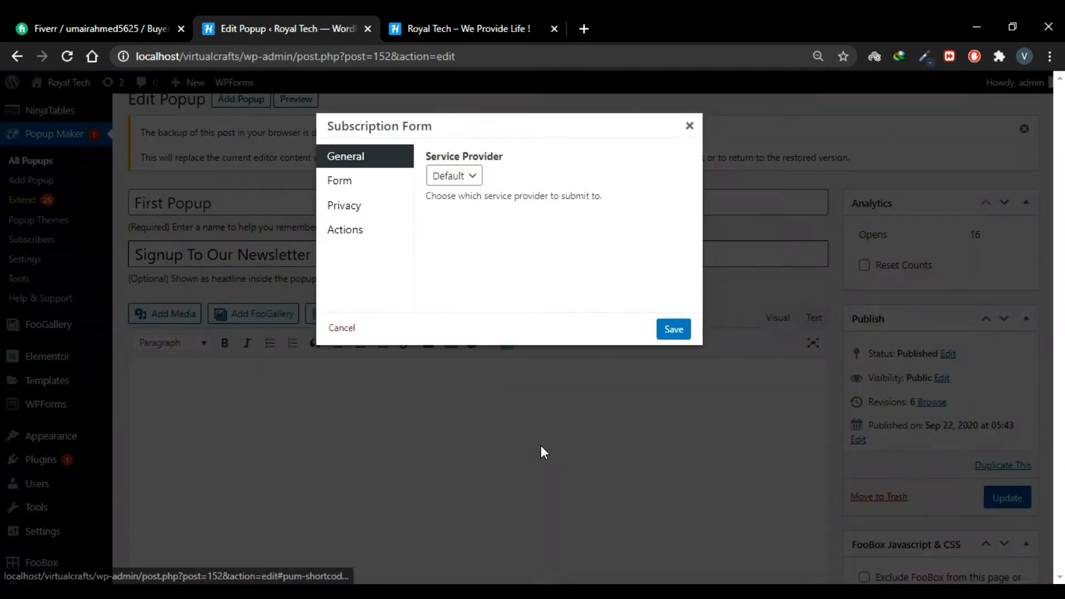
left_click(672, 330)
Step: Delete the Time Delay / Auto Open trigger from the popup's settings
scroll(675, 377, "down", 5)
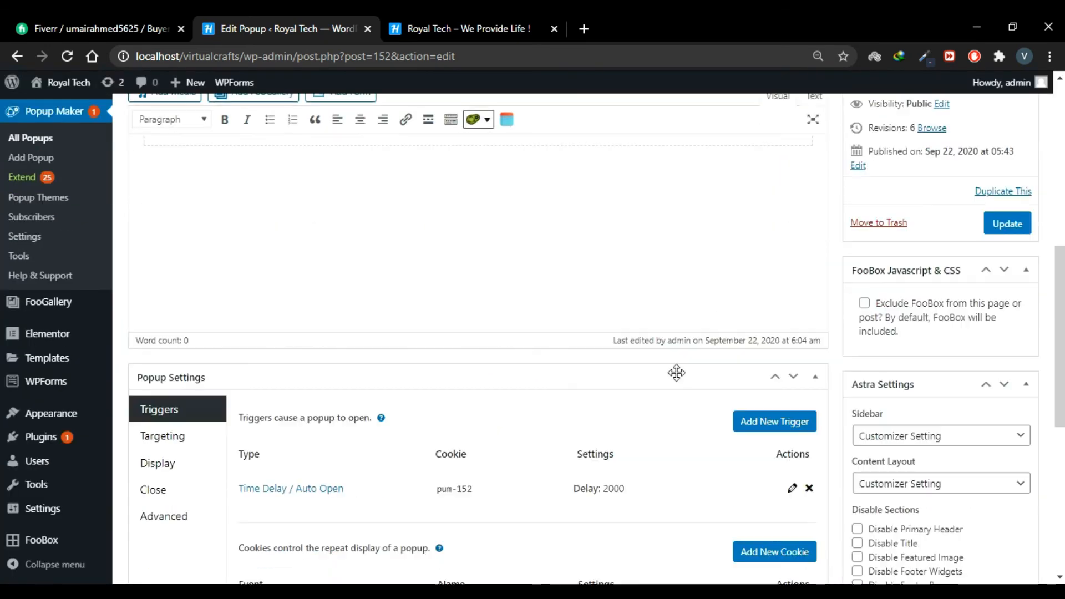
scroll(676, 373, "down", 4)
scroll(676, 375, "up", 3)
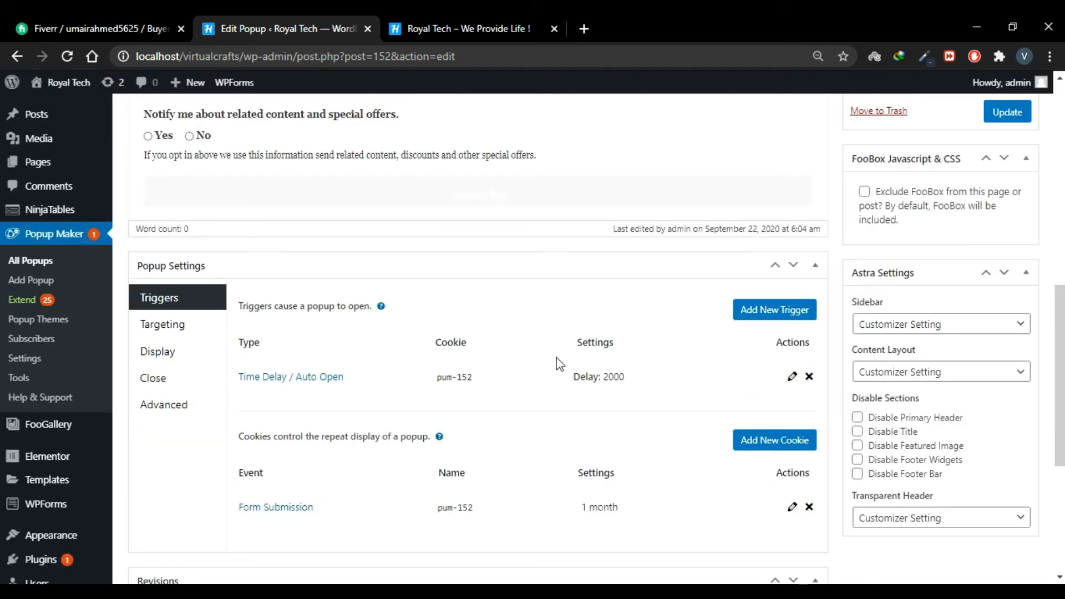
left_click(809, 377)
left_click(609, 144)
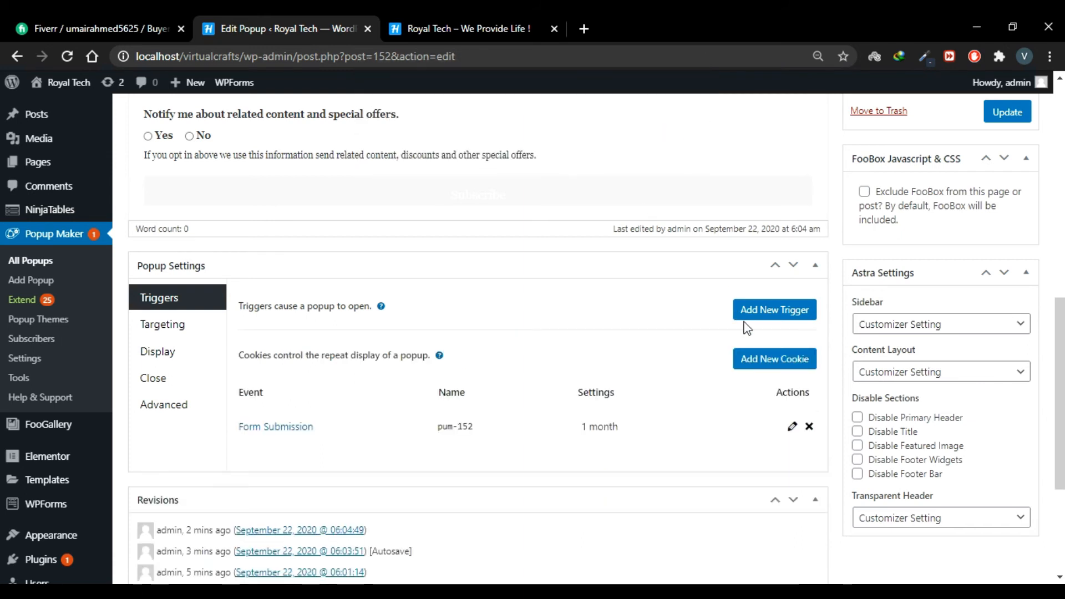
Step: Start a new Click Open trigger with a cookie that stops showing the popup on Form Submission
left_click(792, 315)
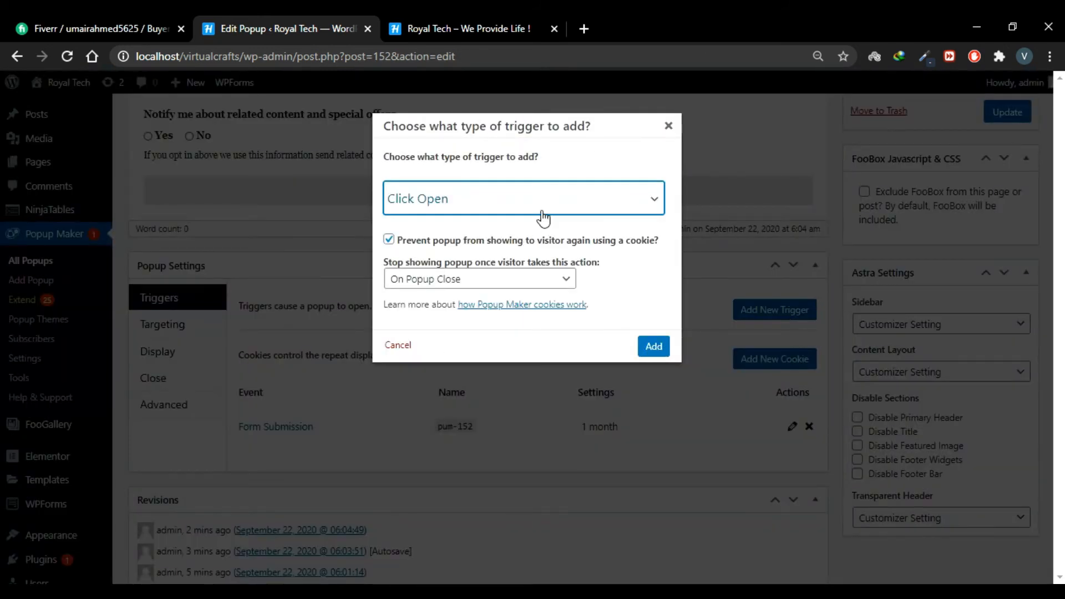
left_click(570, 281)
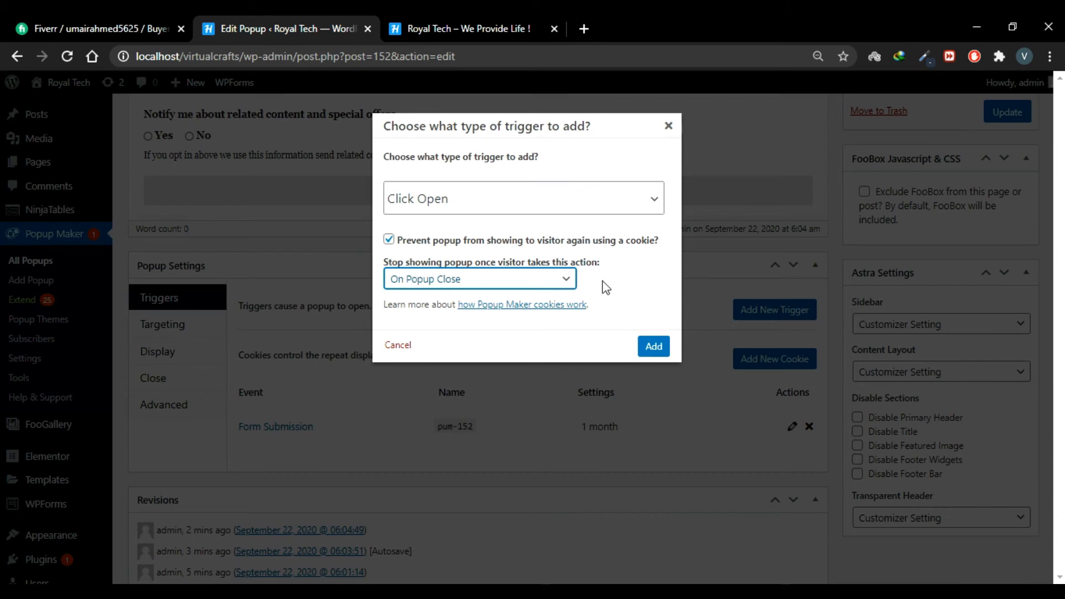
left_click(565, 280)
left_click(537, 326)
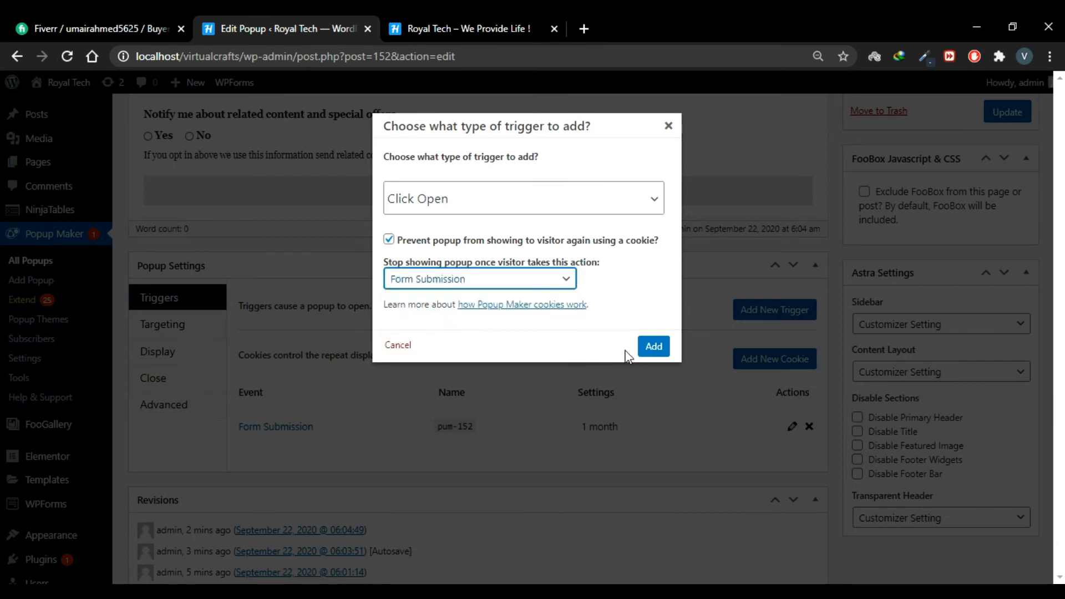
left_click(652, 346)
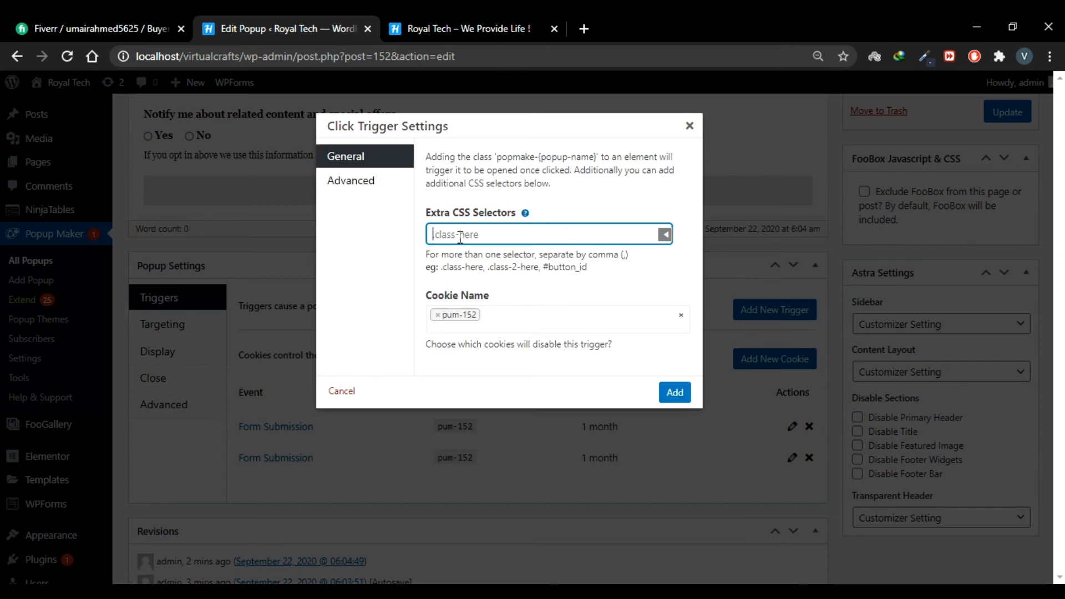
Step: Add the click trigger with the extra CSS selector #subscribe and update the popup
type("#")
type("be")
left_click(676, 394)
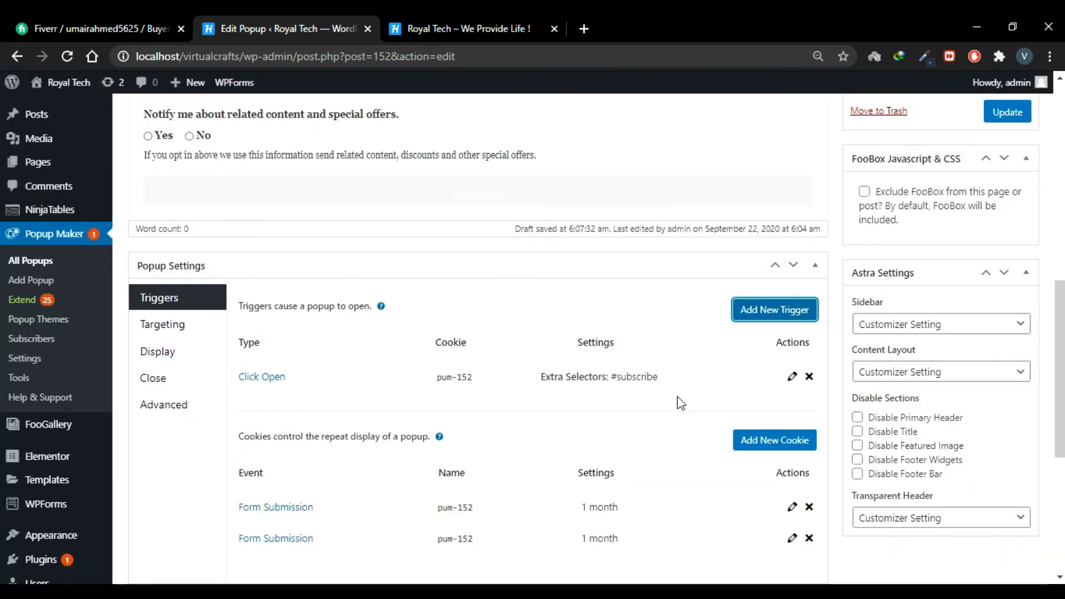
left_click(1007, 111)
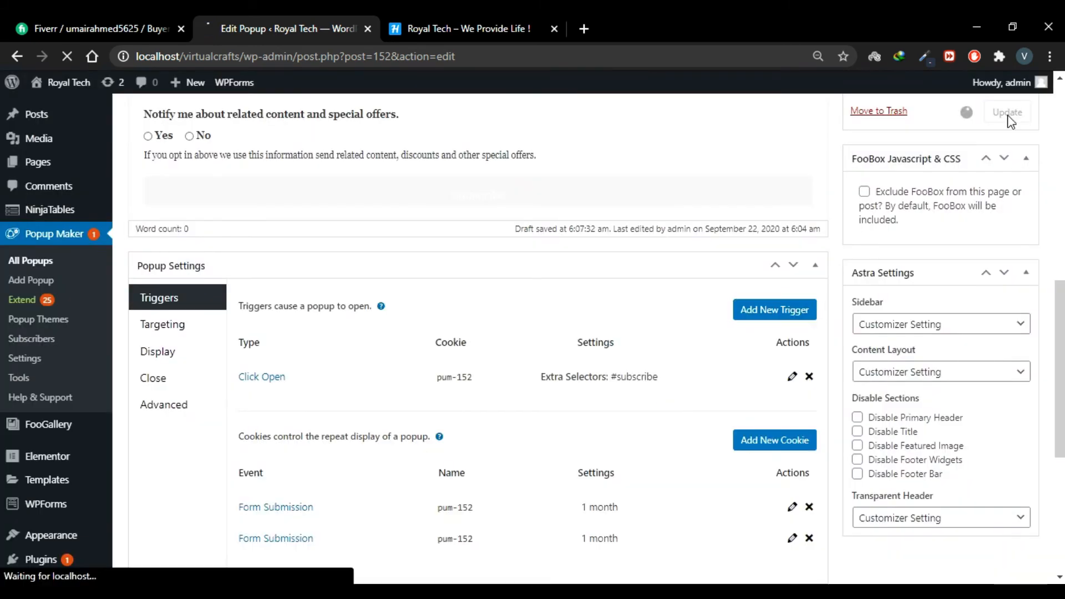
Step: Open the site's home page in Elementor and add an HTML widget in a new section below the uploaded table
left_click(459, 17)
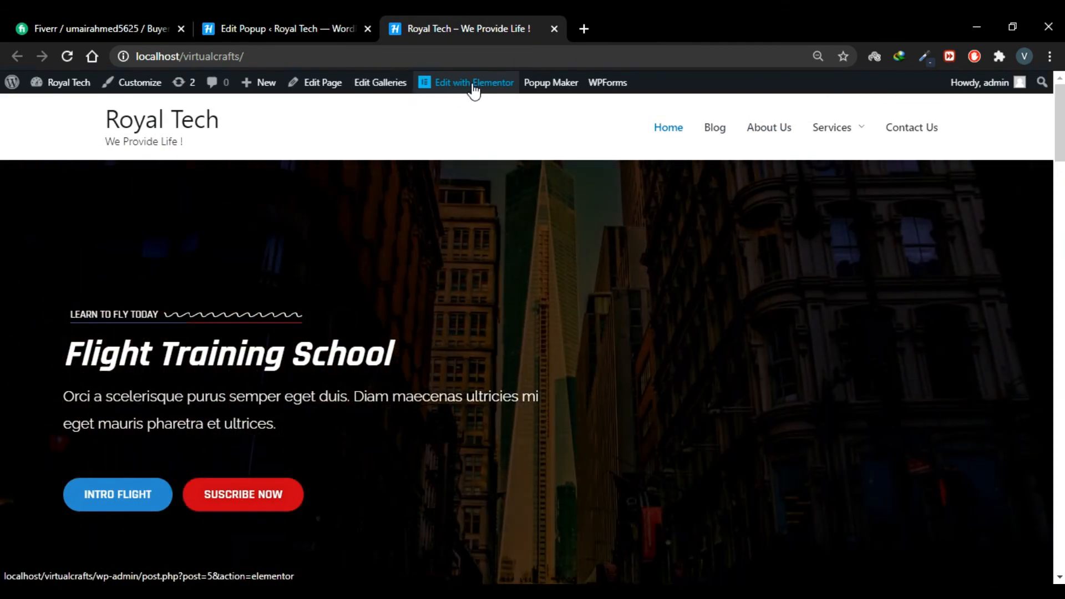
left_click(471, 86)
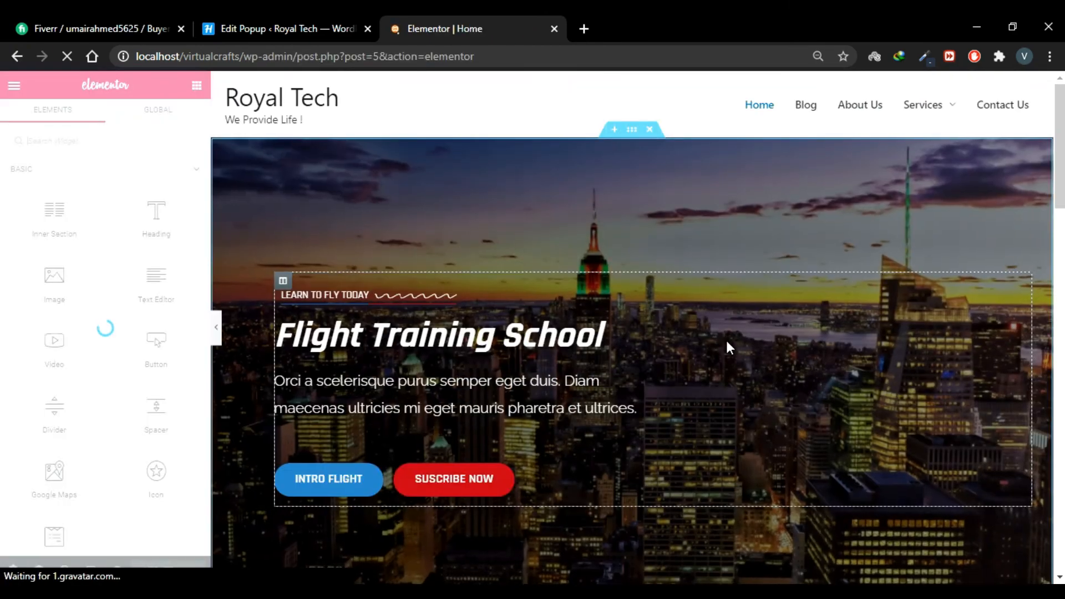
scroll(864, 183, "down", 15)
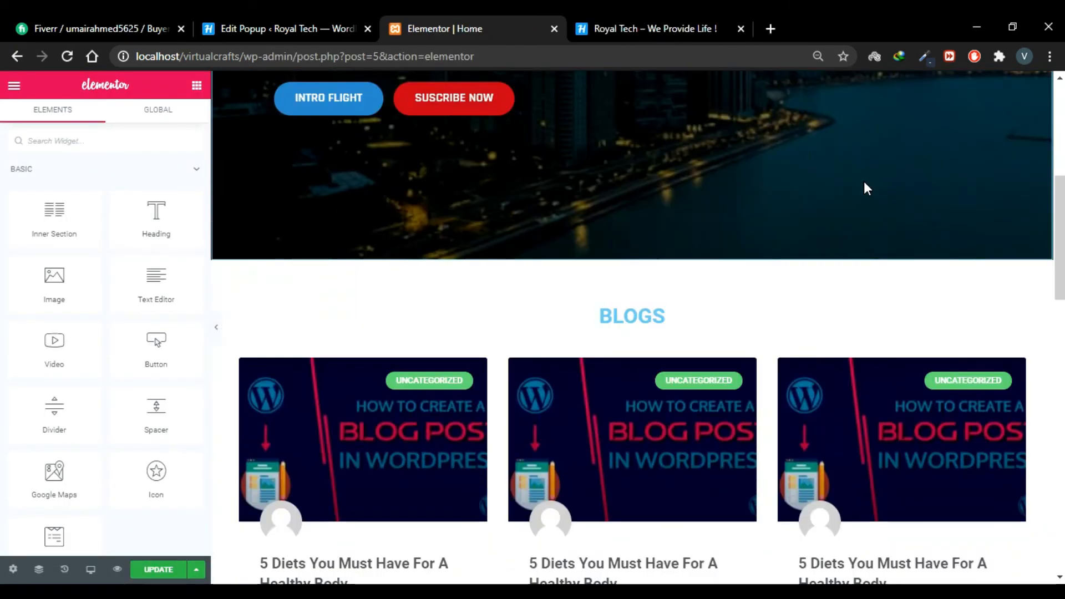
scroll(866, 189, "down", 2)
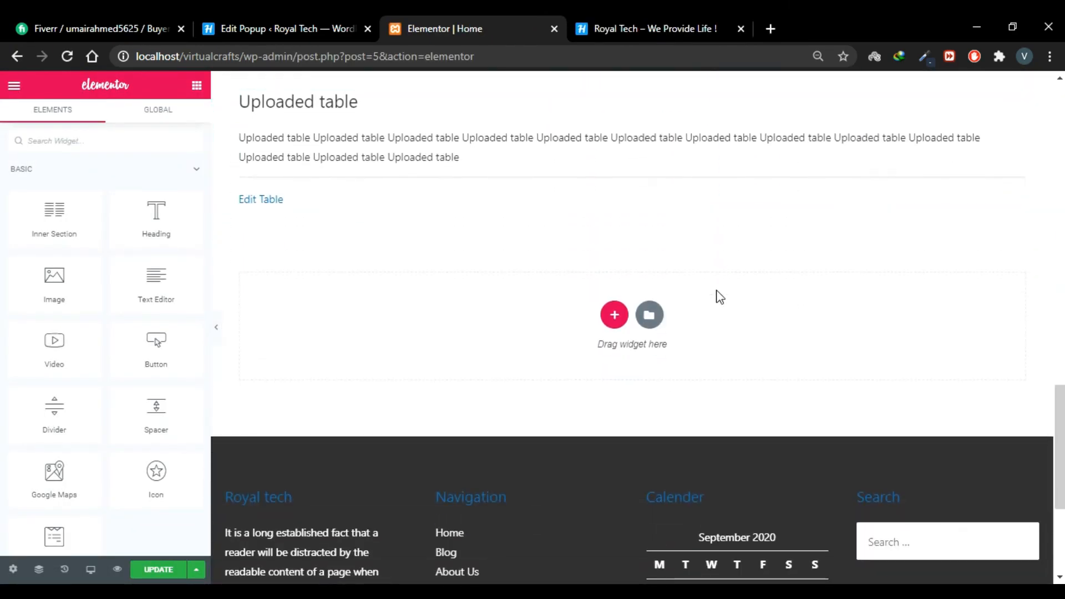
left_click(115, 143)
type("html")
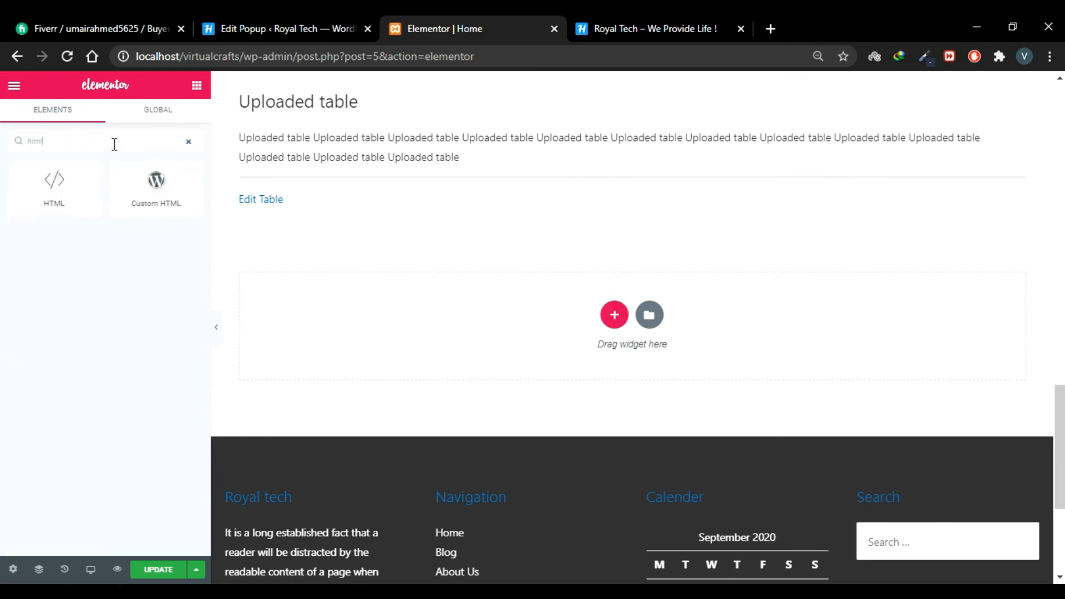
left_click_drag(59, 186, 614, 328)
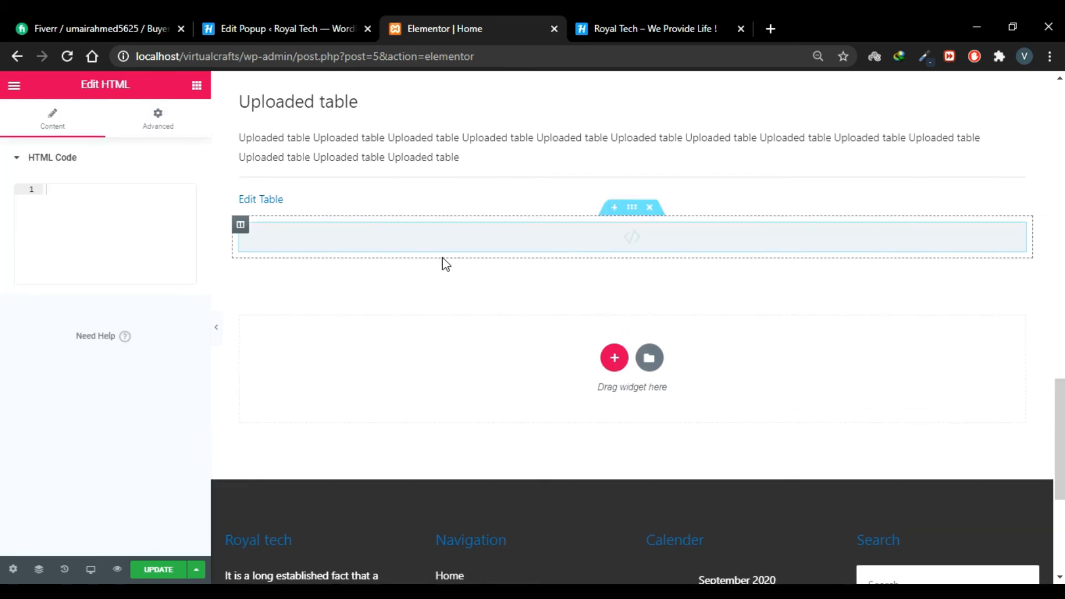
Step: Copy the CSS class popmake-152 of First Popup from Popup Maker's list of all popups
scroll(455, 311, "up", 2)
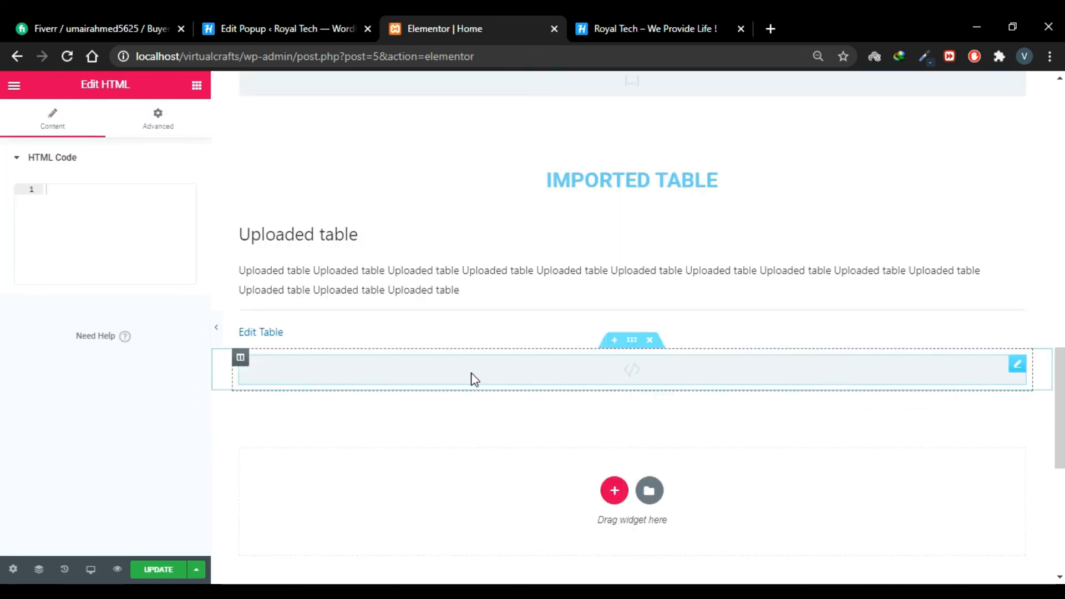
left_click(277, 22)
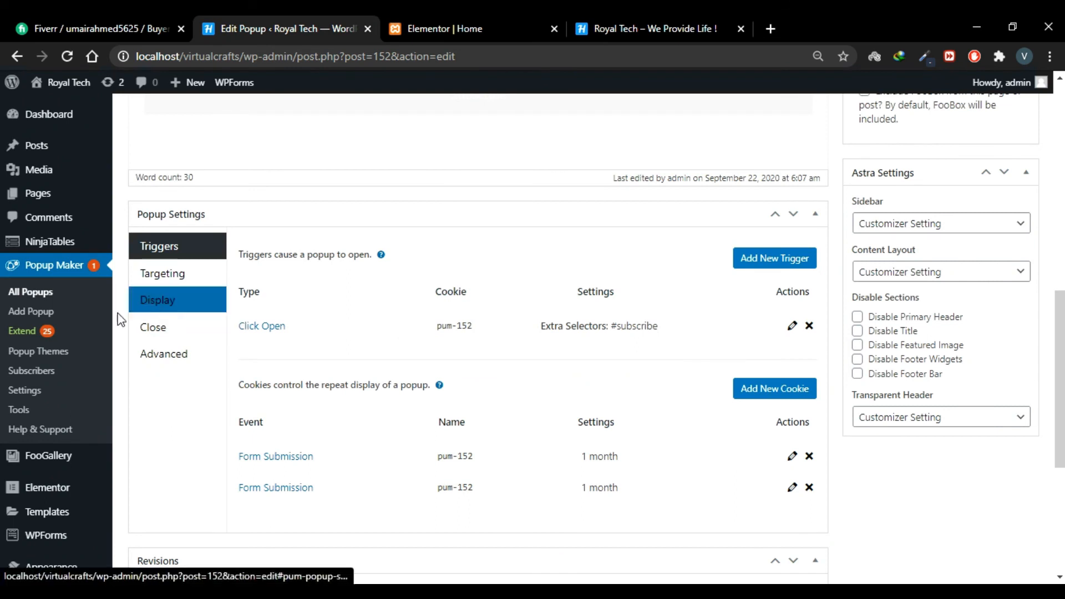
left_click(55, 295)
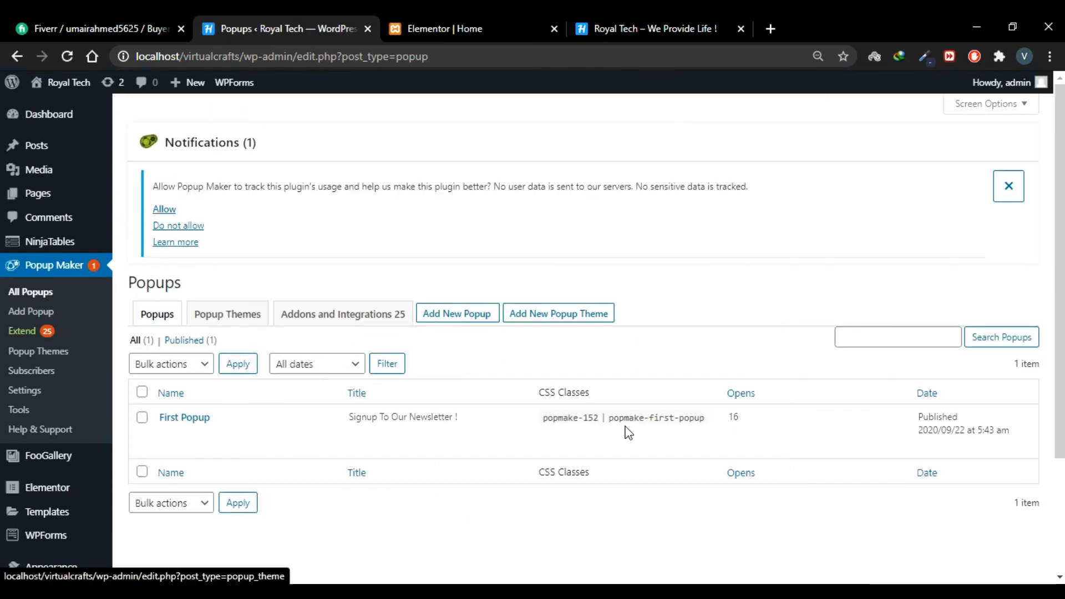
left_click_drag(599, 420, 545, 426)
key("ctrl+c")
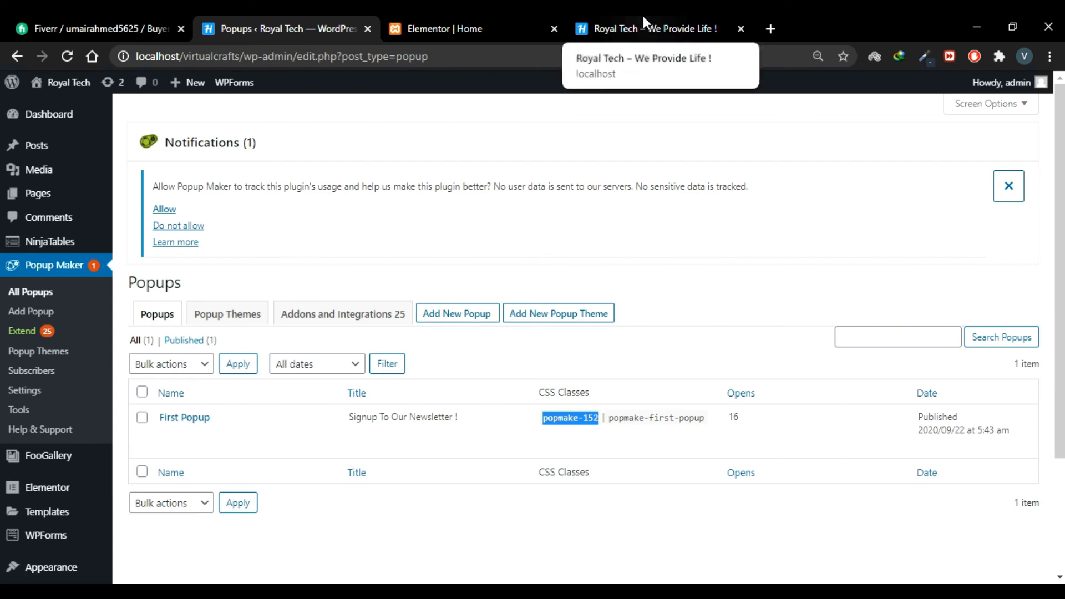
Step: In the Elementor HTML widget, write a button element with the copied class popmake-152
left_click(490, 15)
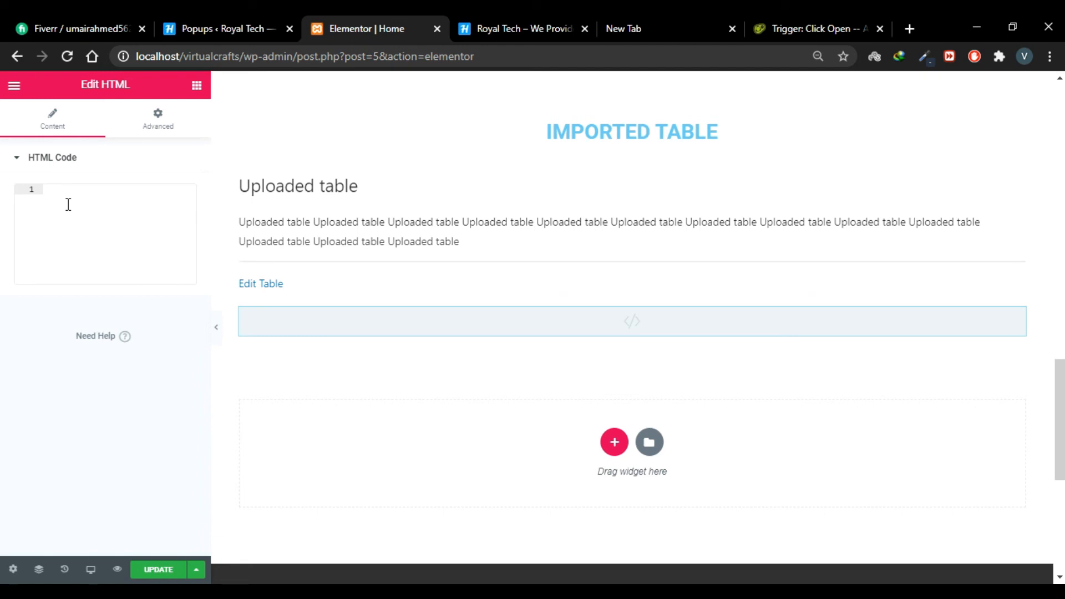
type("<butt")
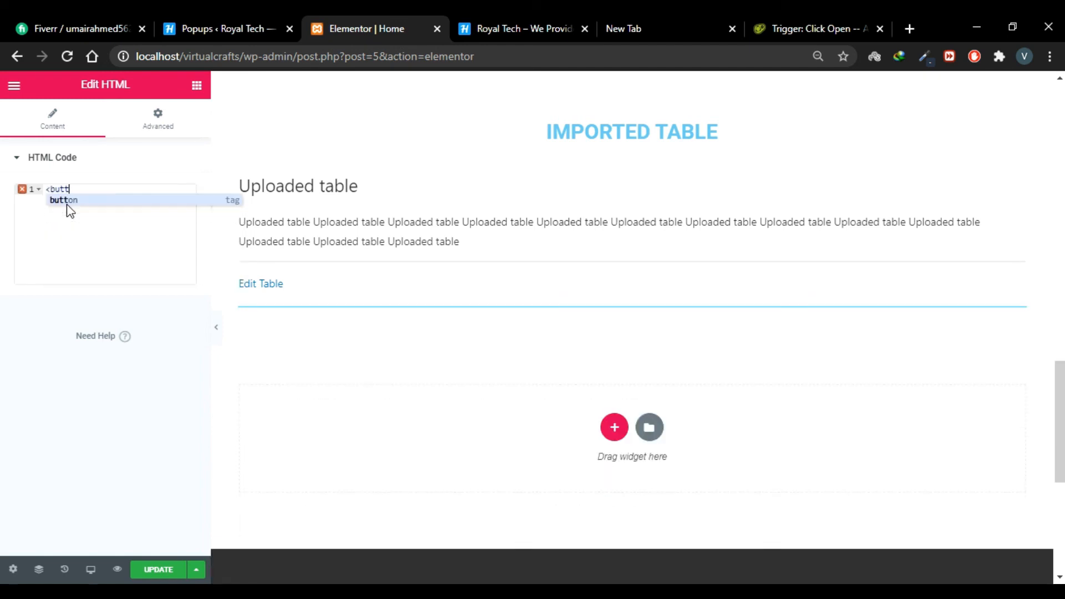
left_click(66, 204)
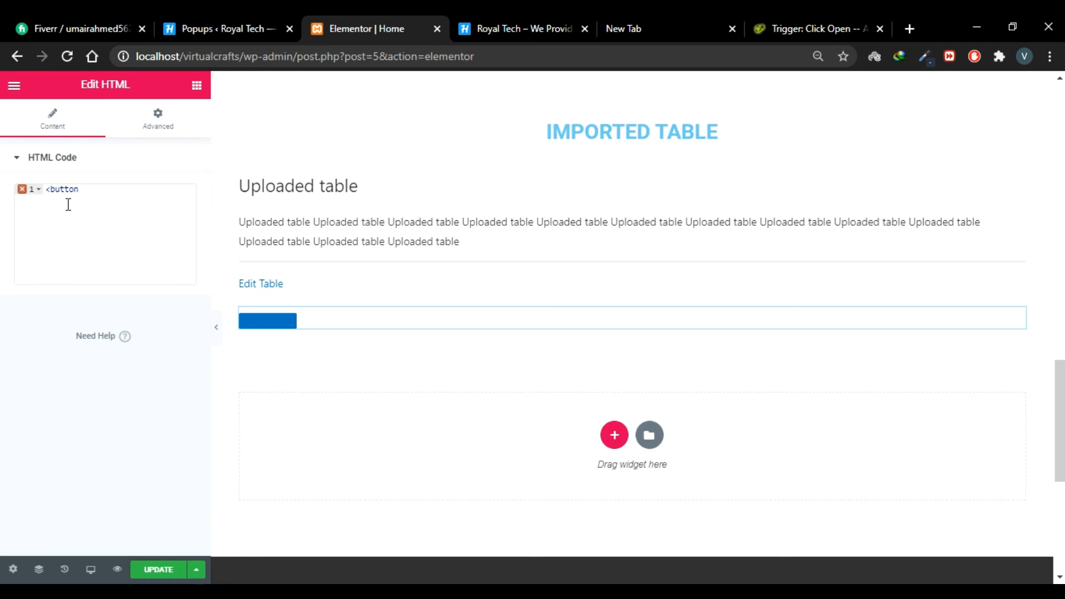
type("class")
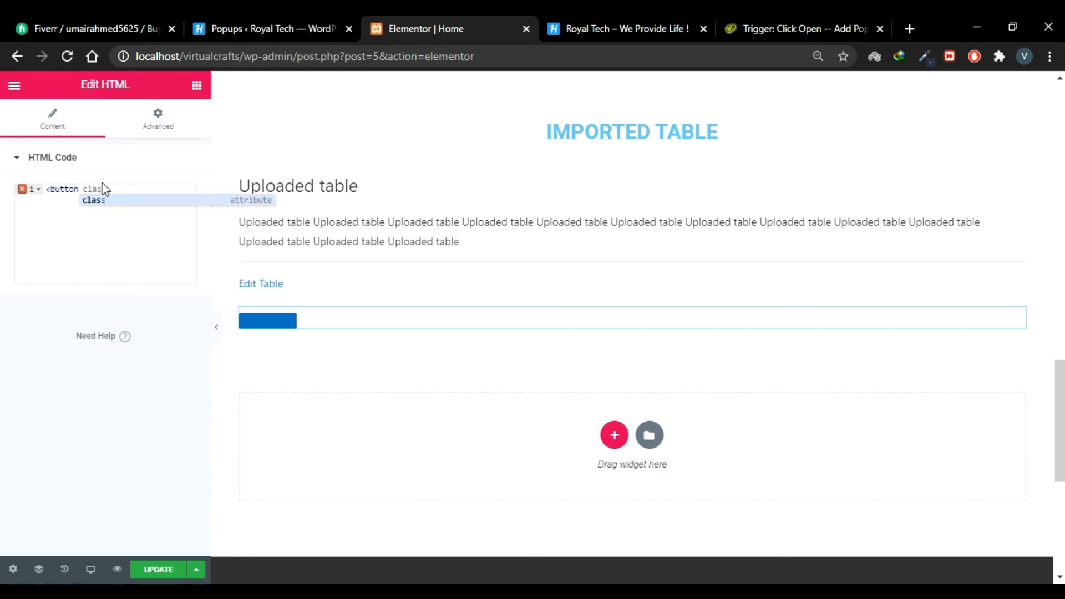
type("=\"\"")
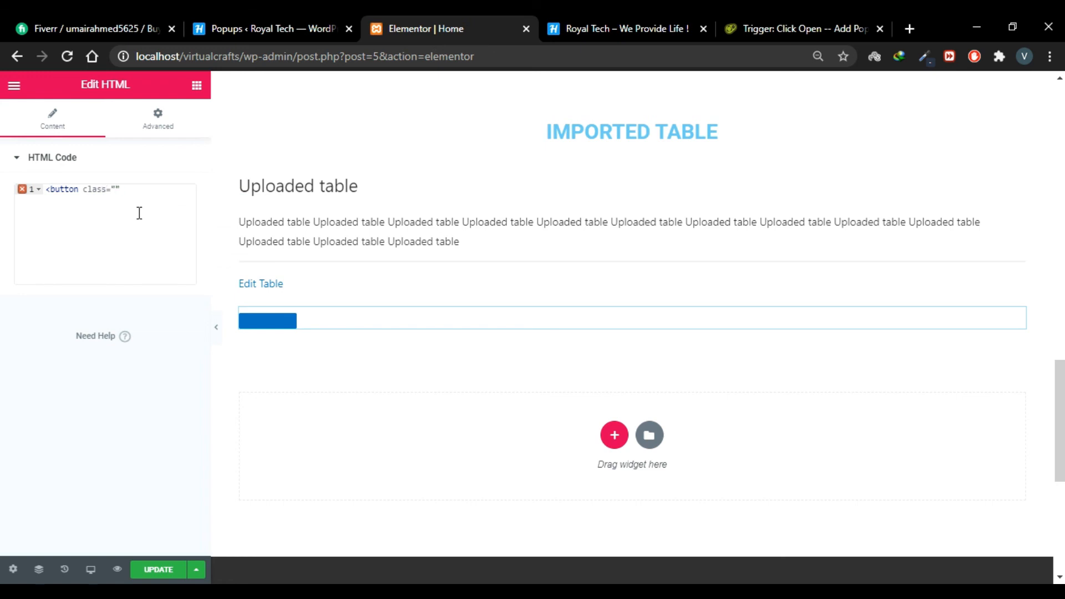
key("ctrl+v")
key("Right")
type(">")
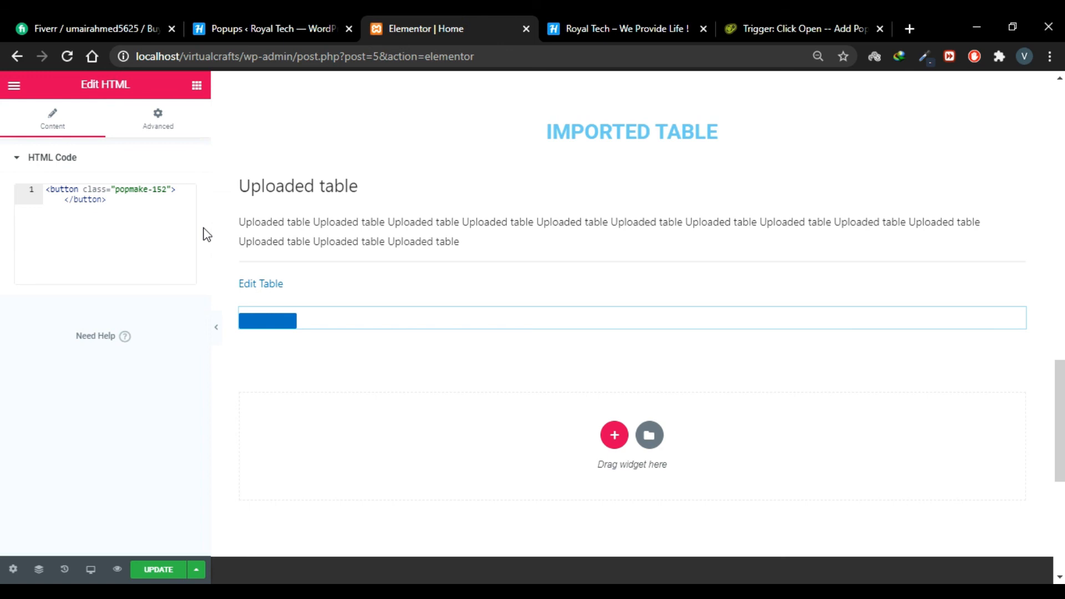
Step: Label the HTML button SUBSCRIBE TO OUR NEWSLETTER and update the home page
type(" SUBSCRIBE ")
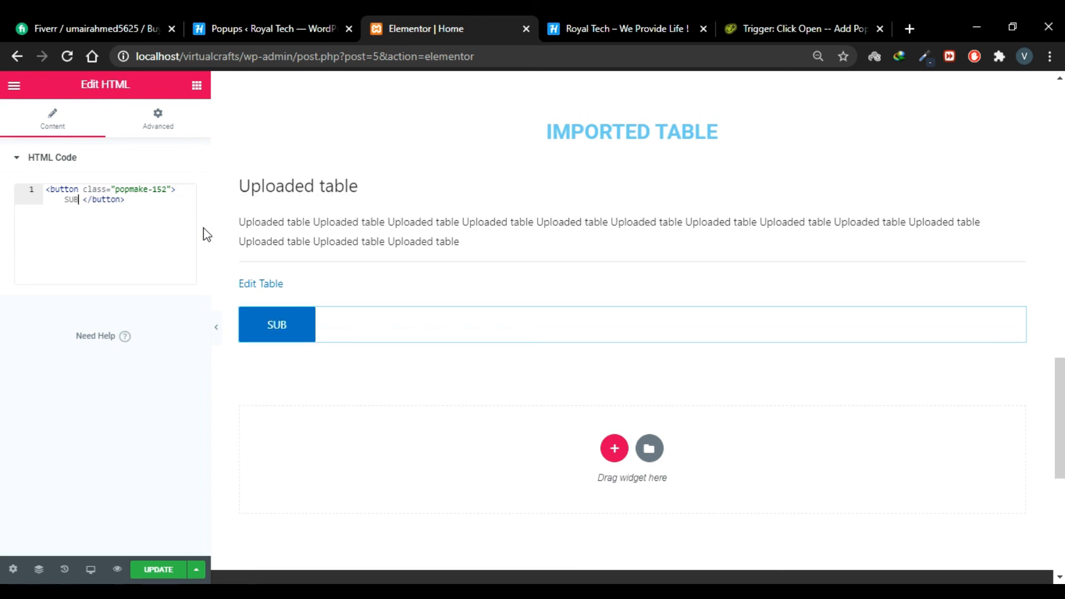
type("TO OU")
type("R NEWSLET")
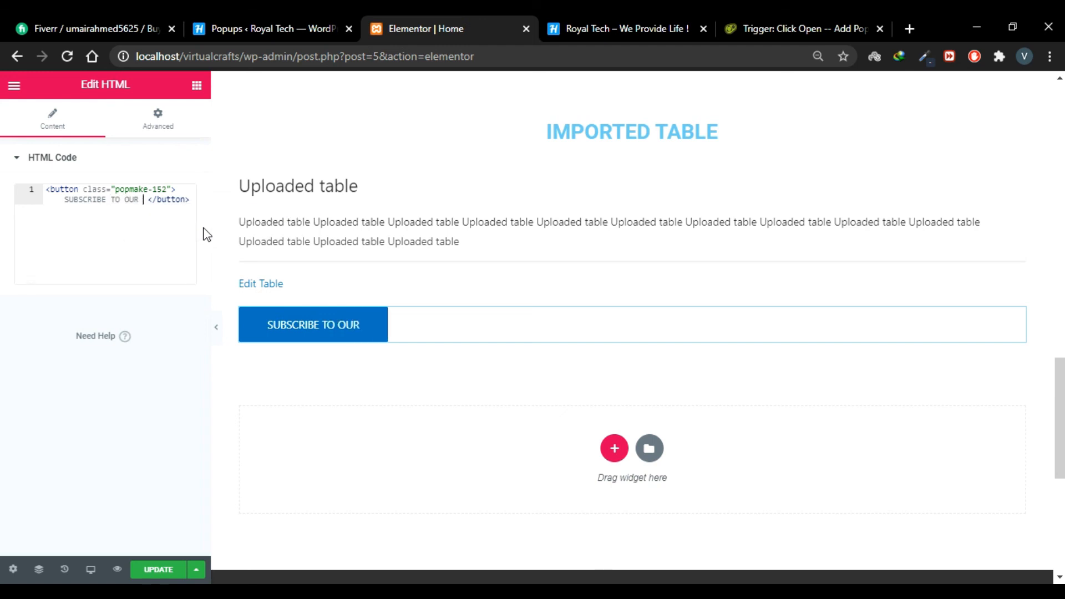
type("TER")
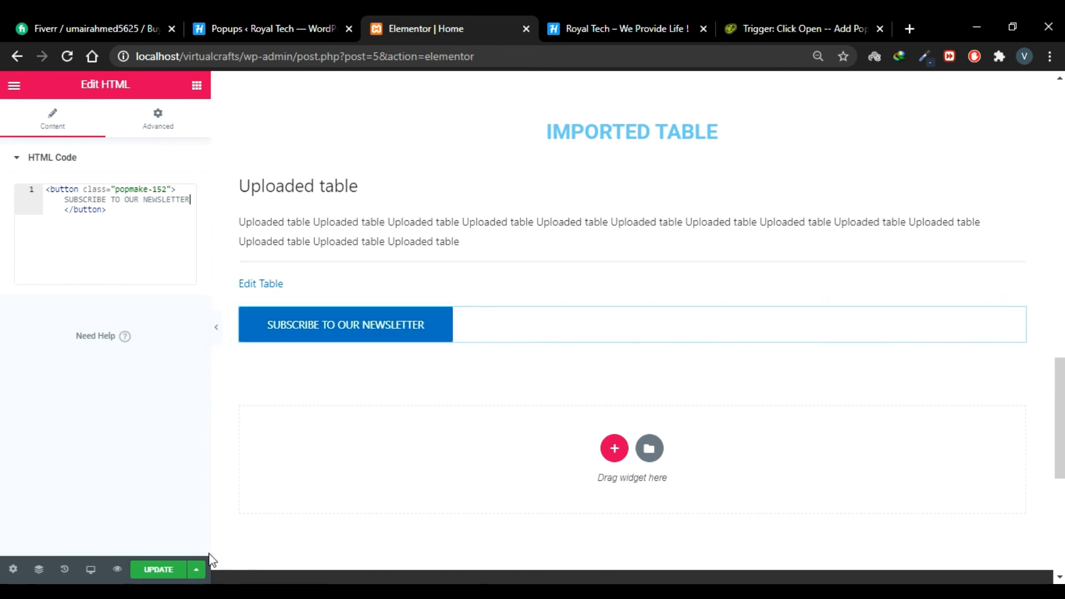
left_click(159, 570)
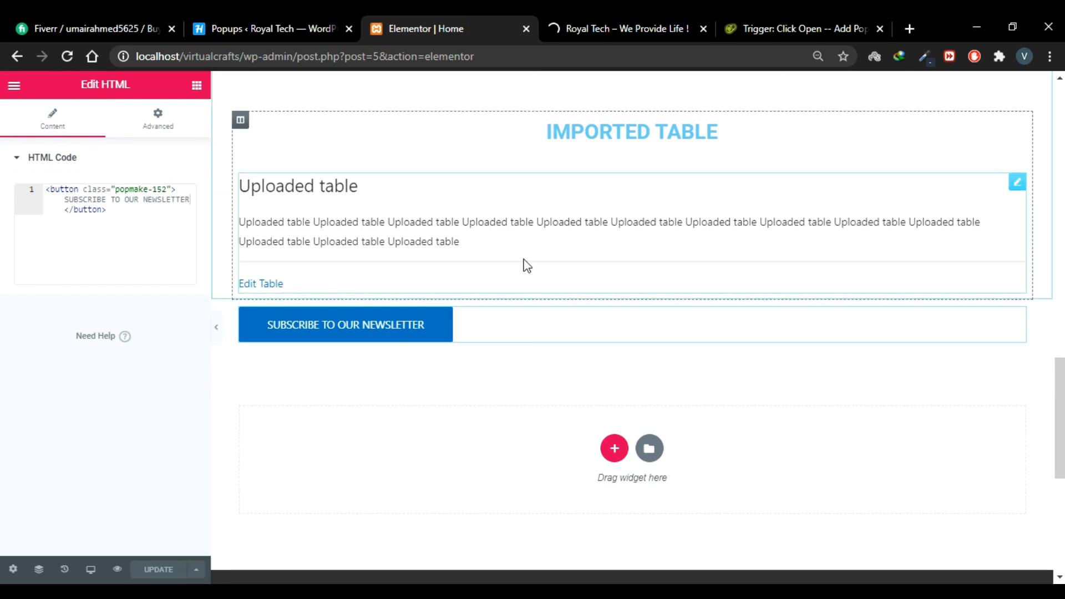
Step: Test the newsletter button below the uploaded table on the live home page by opening its popup, and close the popup
left_click(620, 18)
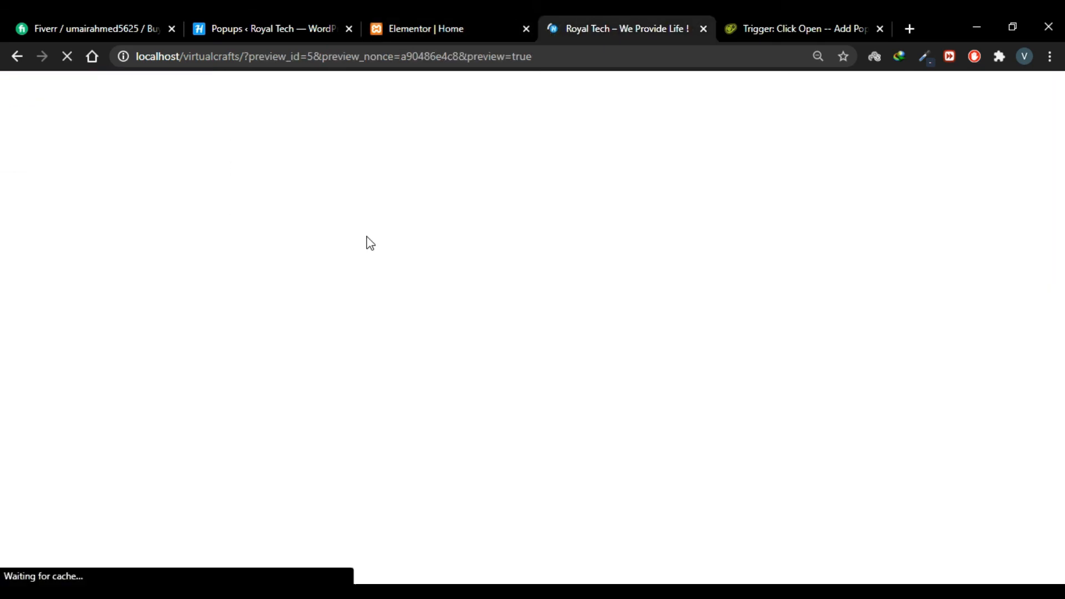
scroll(421, 360, "down", 2)
scroll(422, 361, "down", 10)
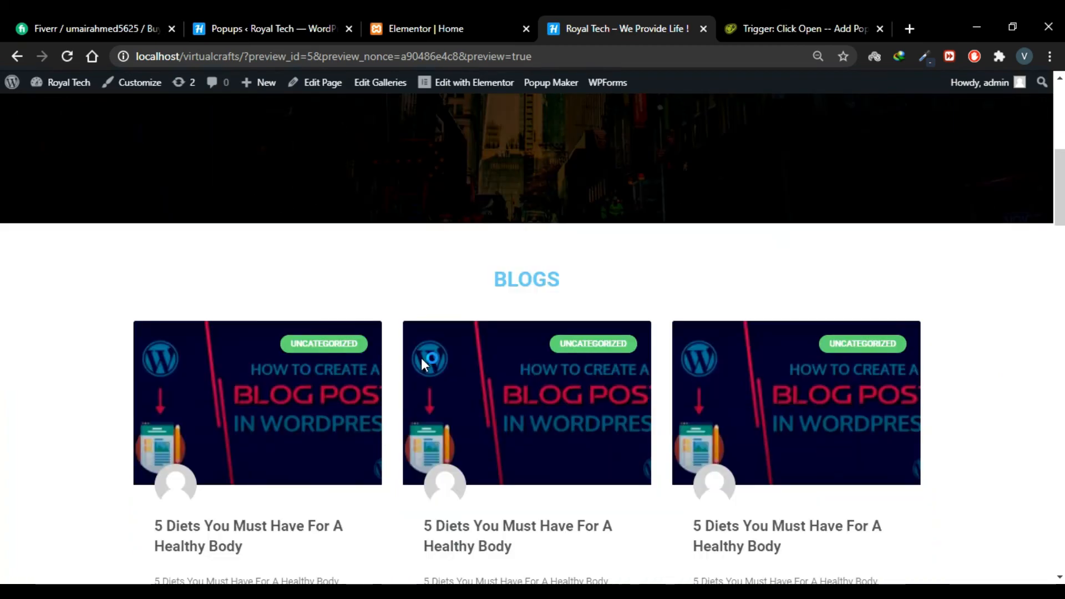
scroll(395, 428, "down", 4)
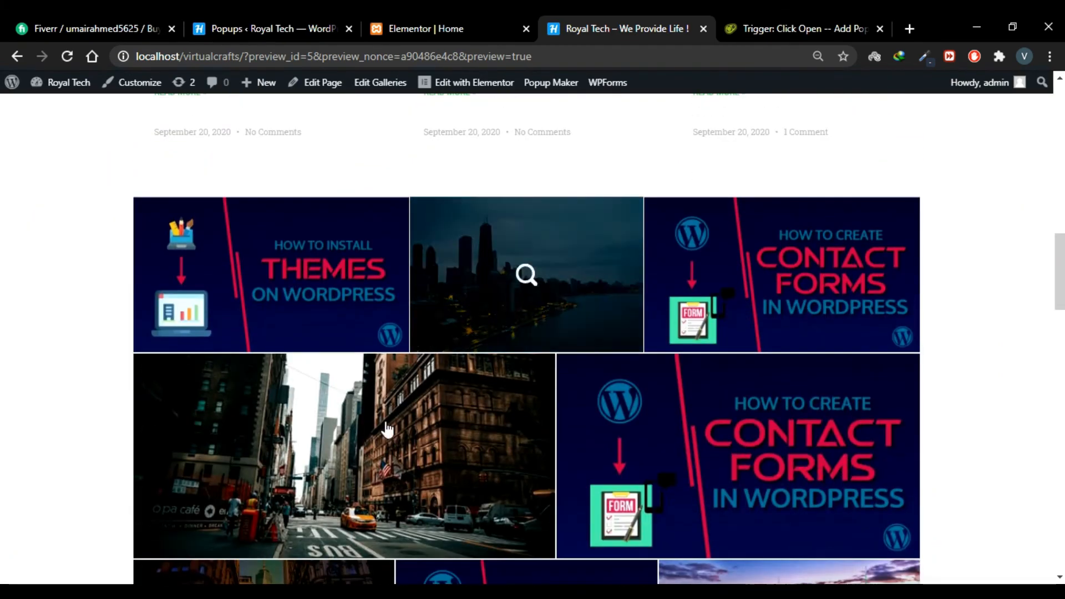
scroll(484, 388, "down", 10)
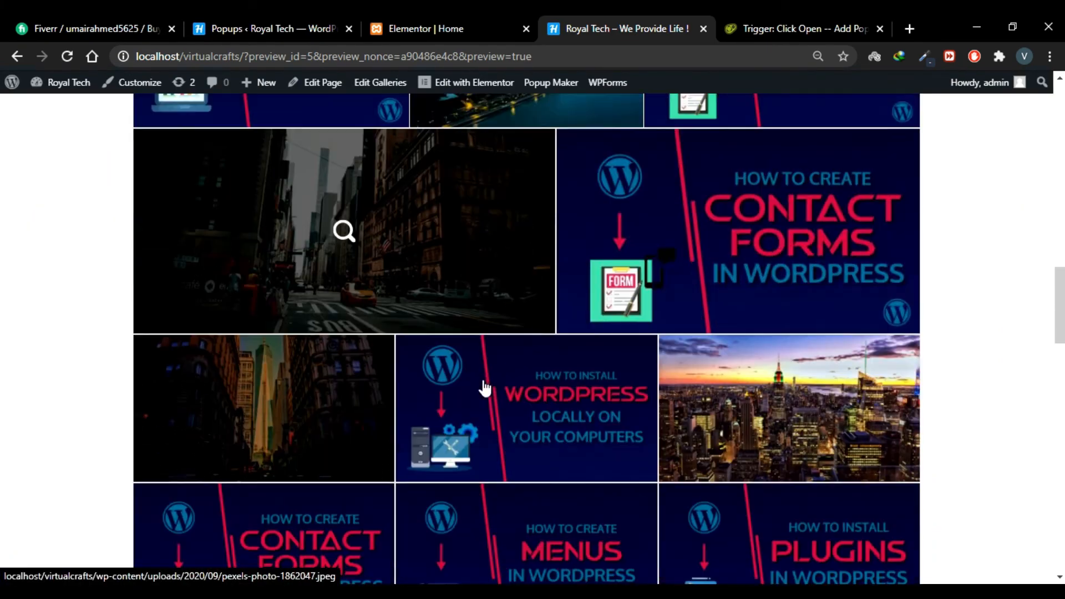
scroll(484, 389, "down", 20)
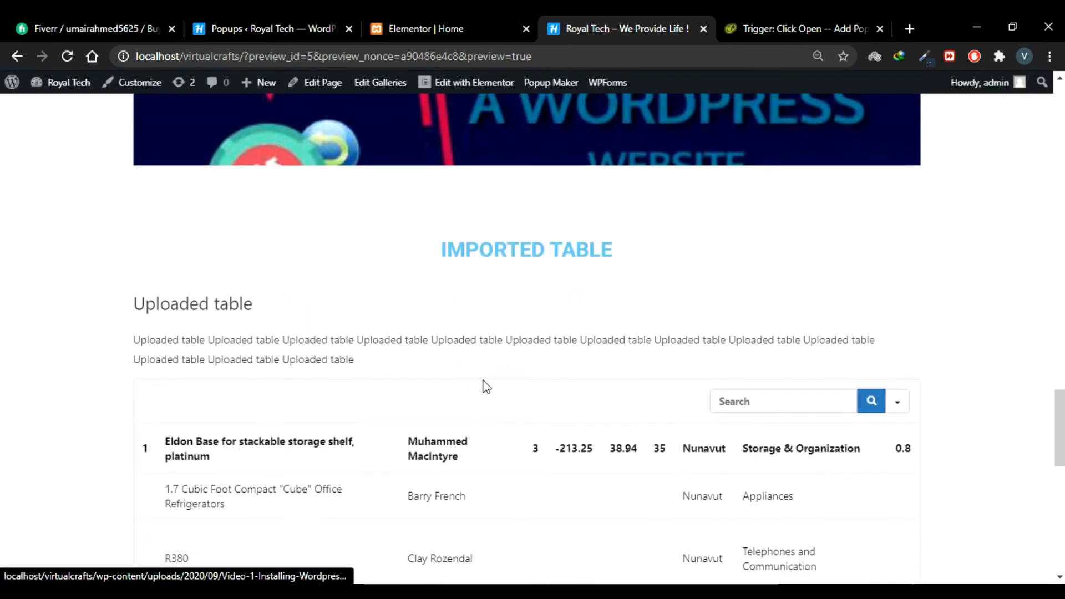
scroll(483, 385, "down", 2)
scroll(486, 399, "up", 4)
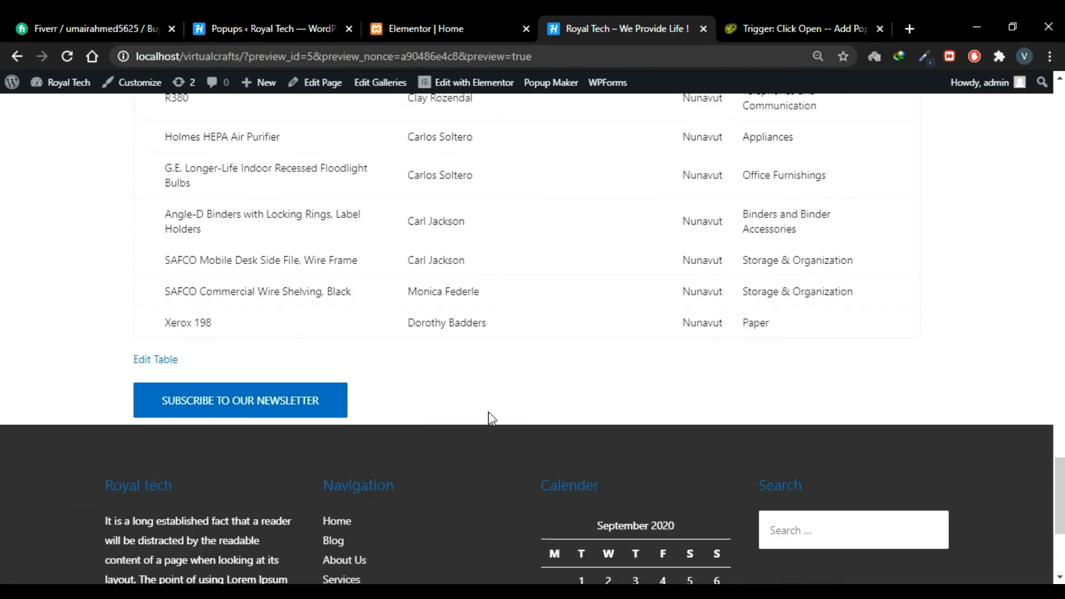
left_click(279, 408)
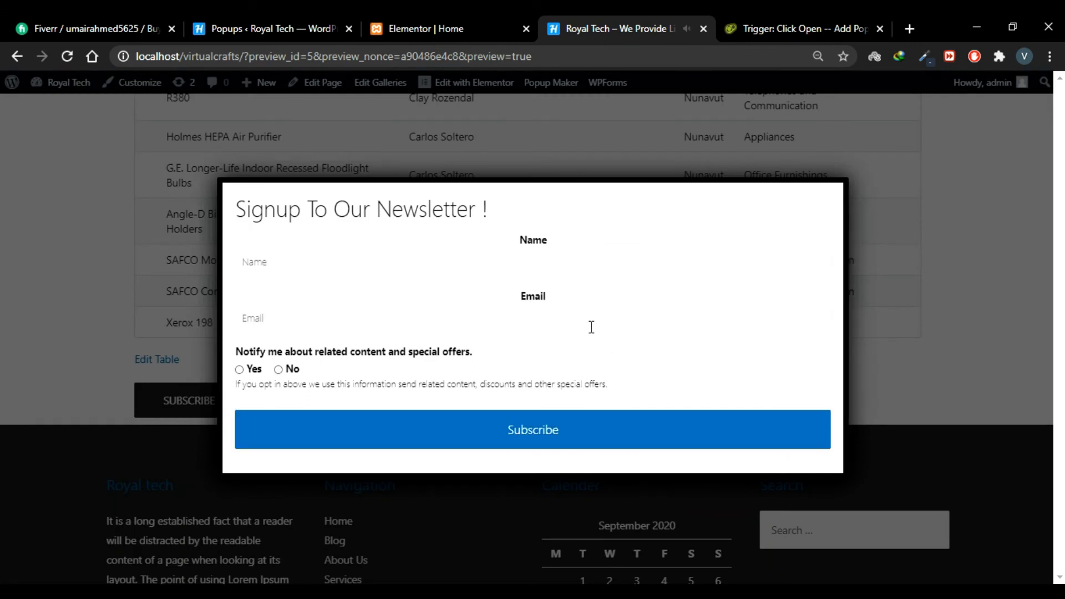
left_click(968, 387)
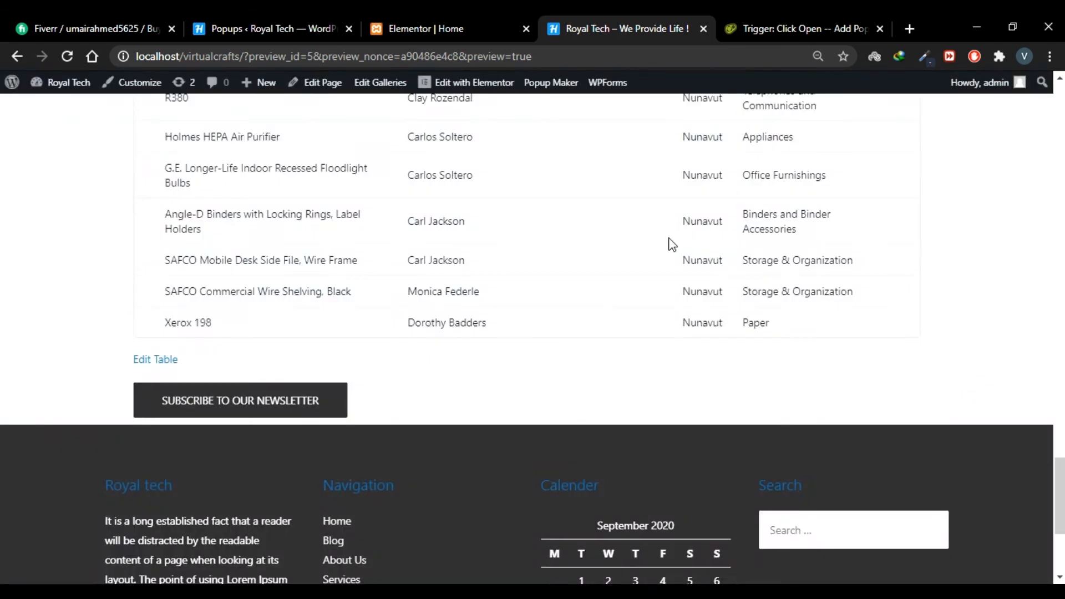
Step: Open Popup Maker's Subscribers page in the WordPress dashboard
left_click(241, 16)
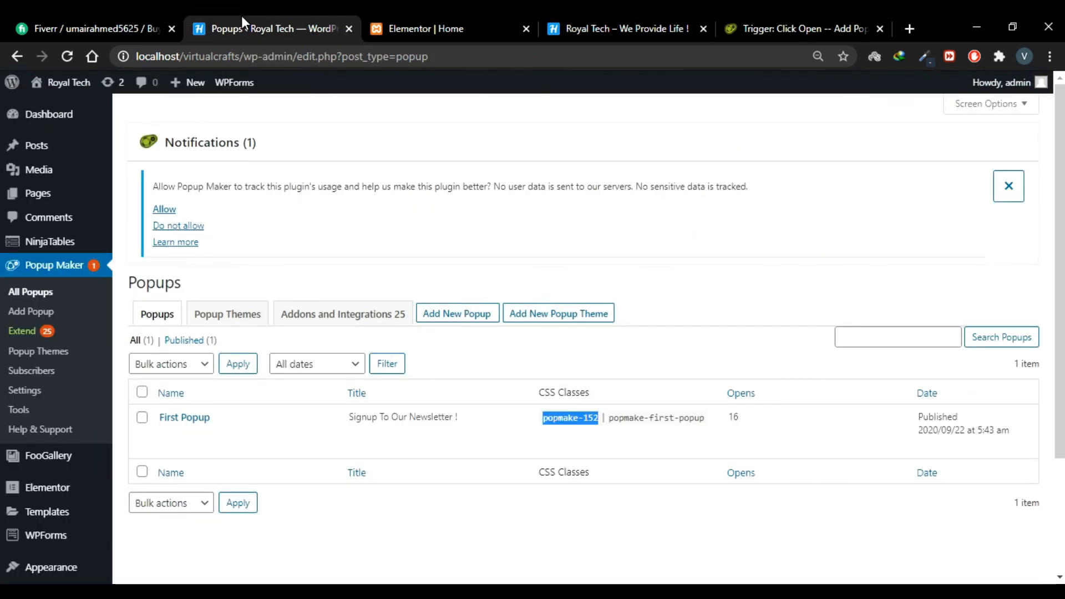
scroll(499, 344, "down", 3)
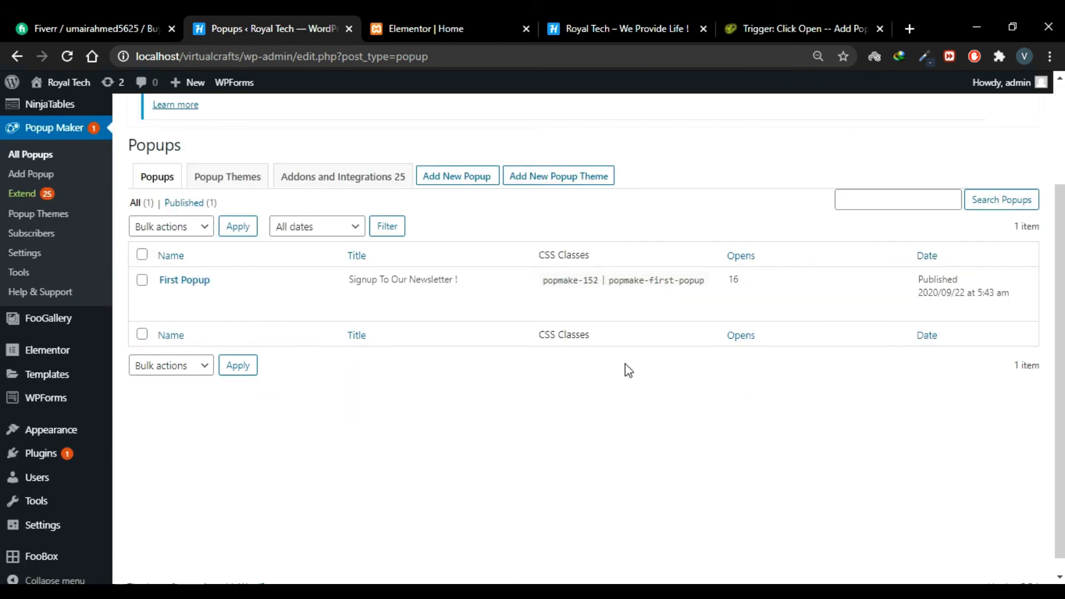
left_click(69, 236)
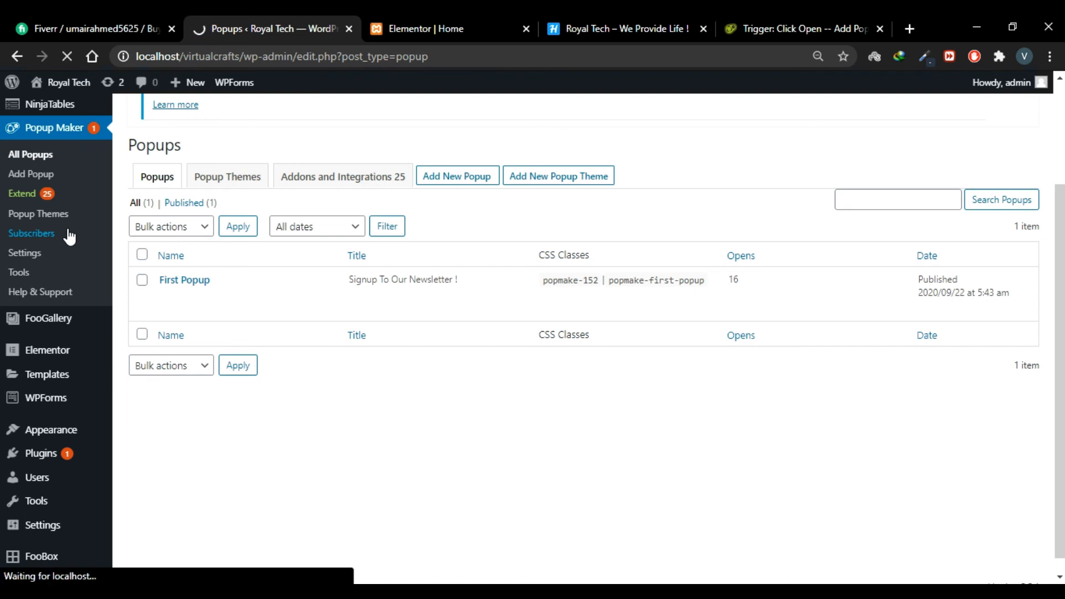